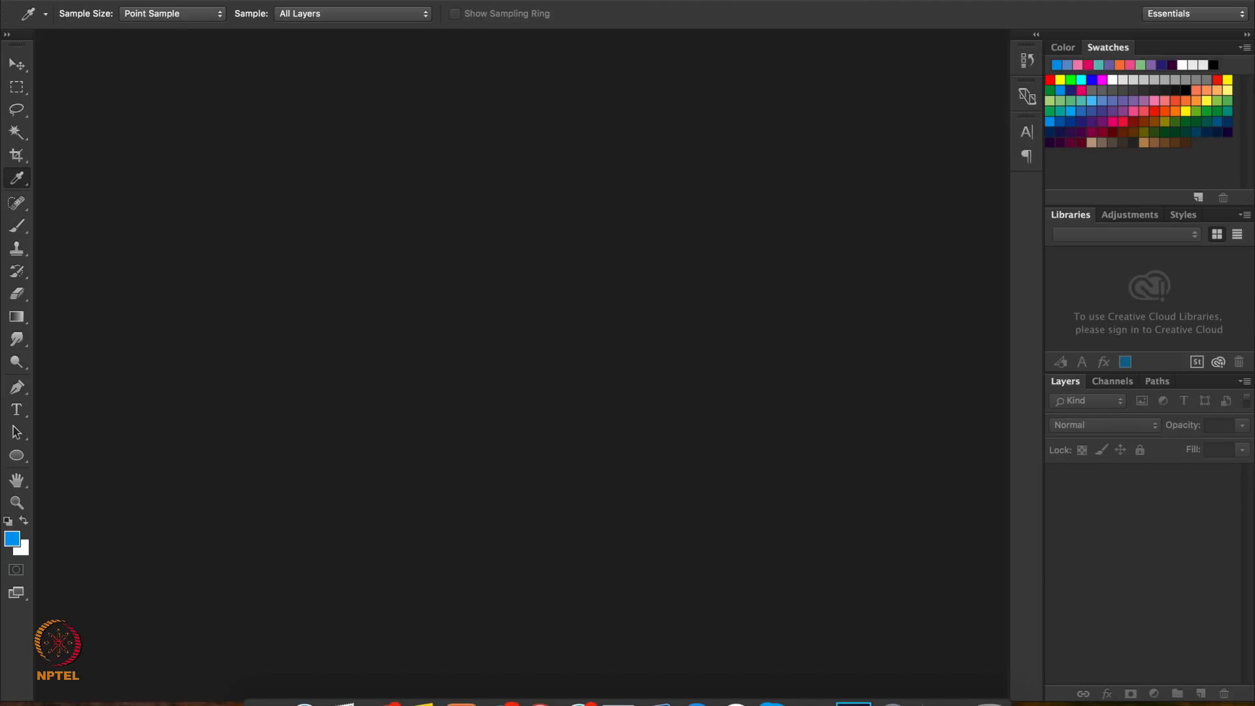
Start a new document from the Default Photoshop Size preset and set its dimension units to pixels
{"action": "left_click", "coordinate": [154, 1]}
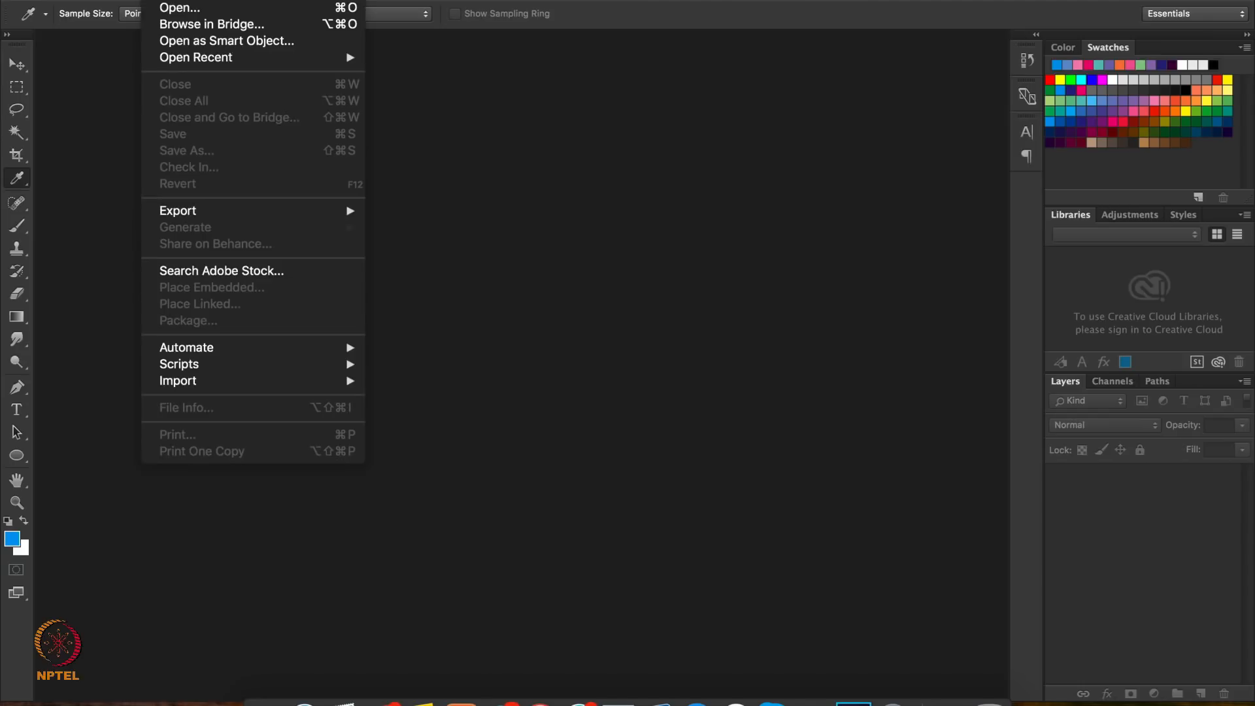
{"action": "left_click", "coordinate": [168, 1]}
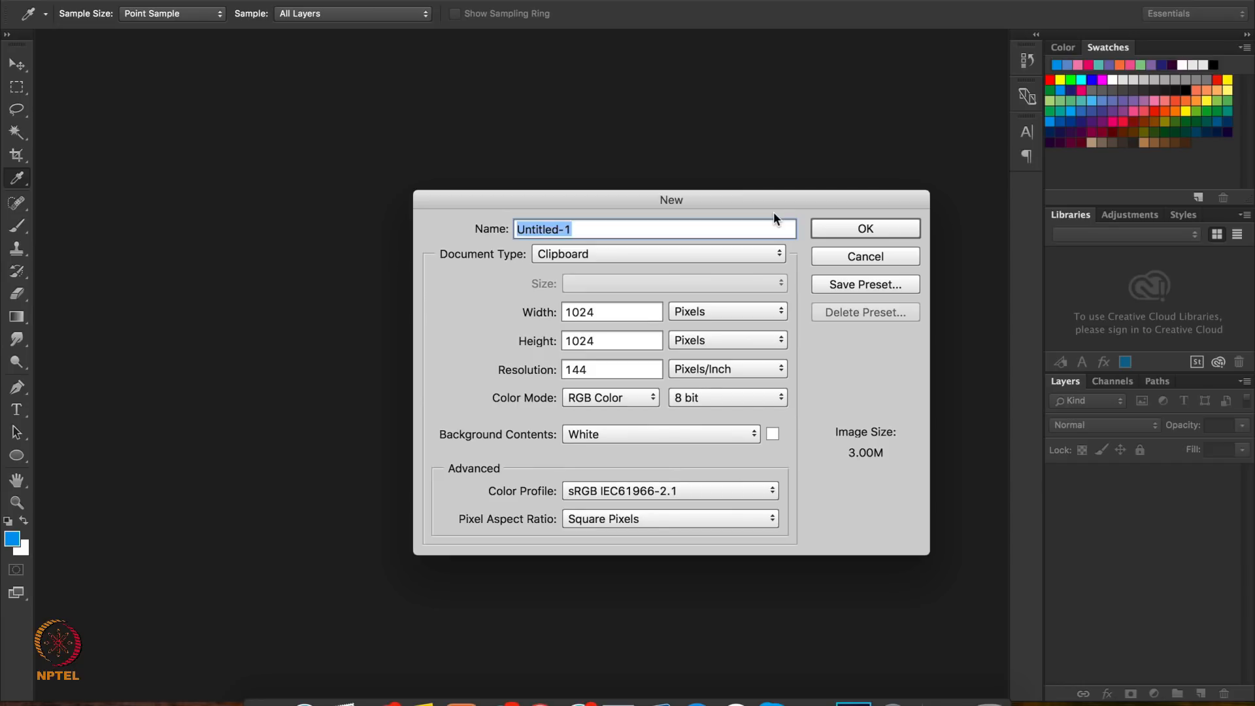
{"action": "left_click", "coordinate": [712, 254]}
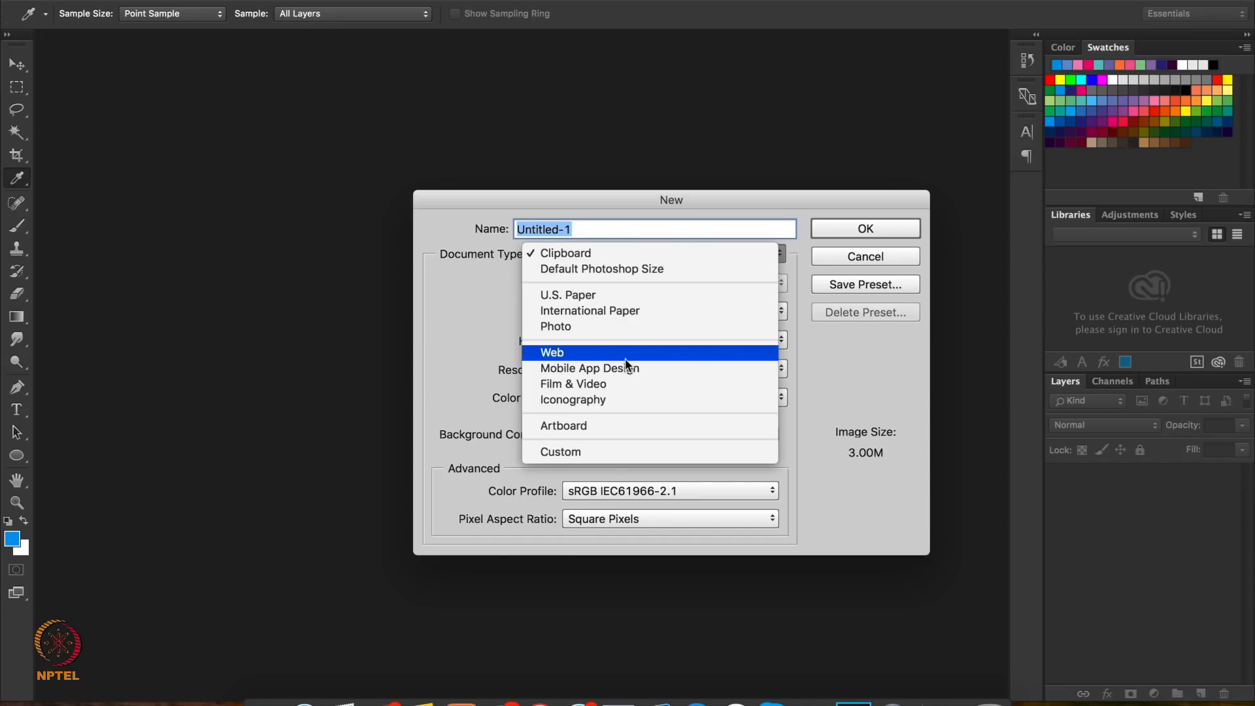
{"action": "left_click", "coordinate": [619, 269]}
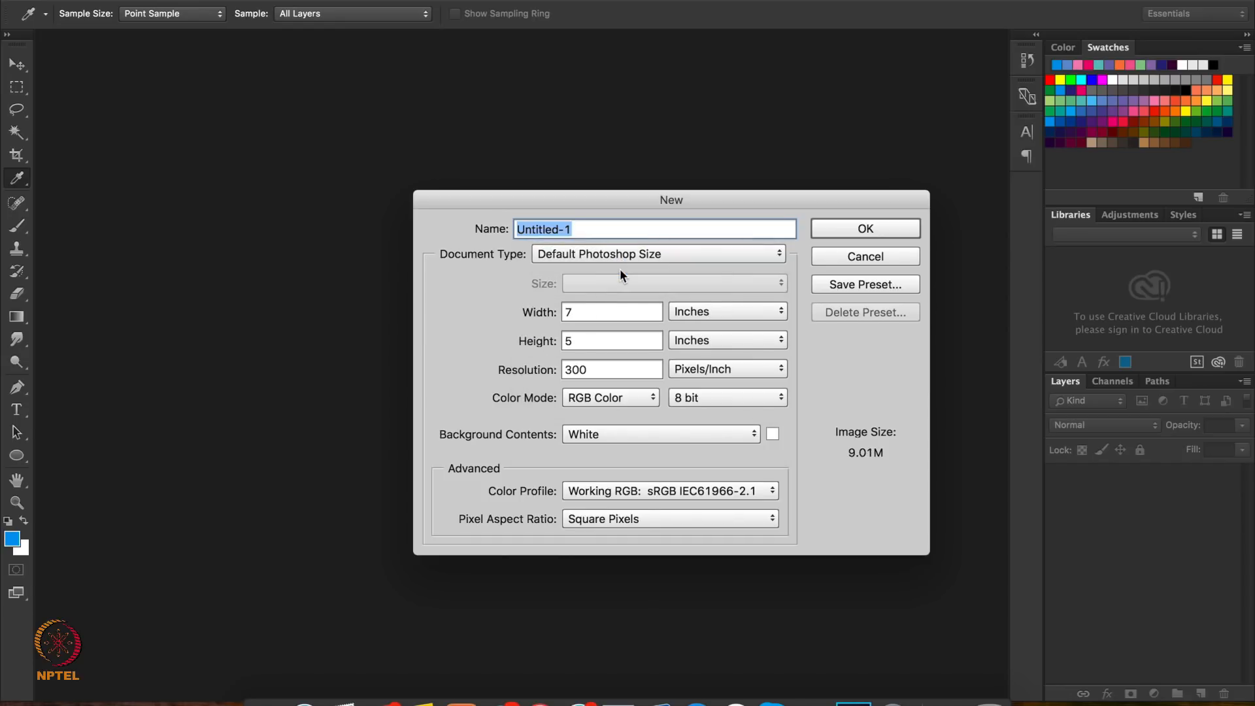
{"action": "left_click", "coordinate": [704, 311]}
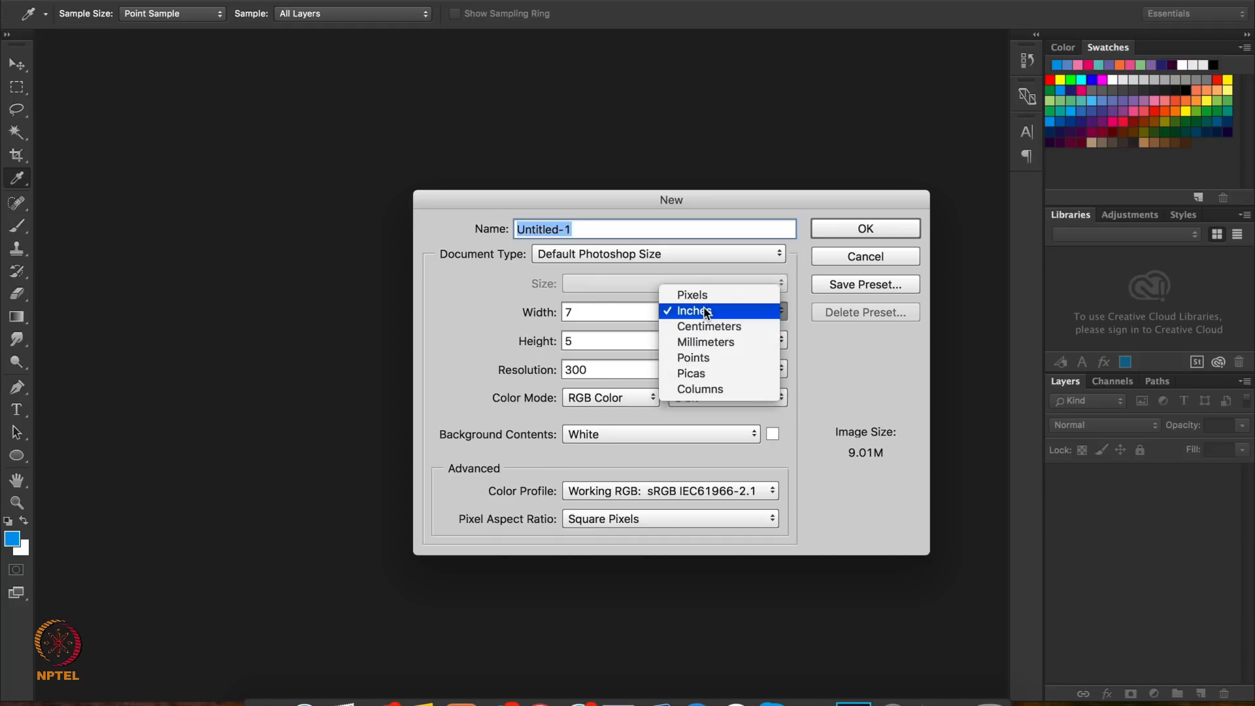
{"action": "left_click", "coordinate": [704, 300]}
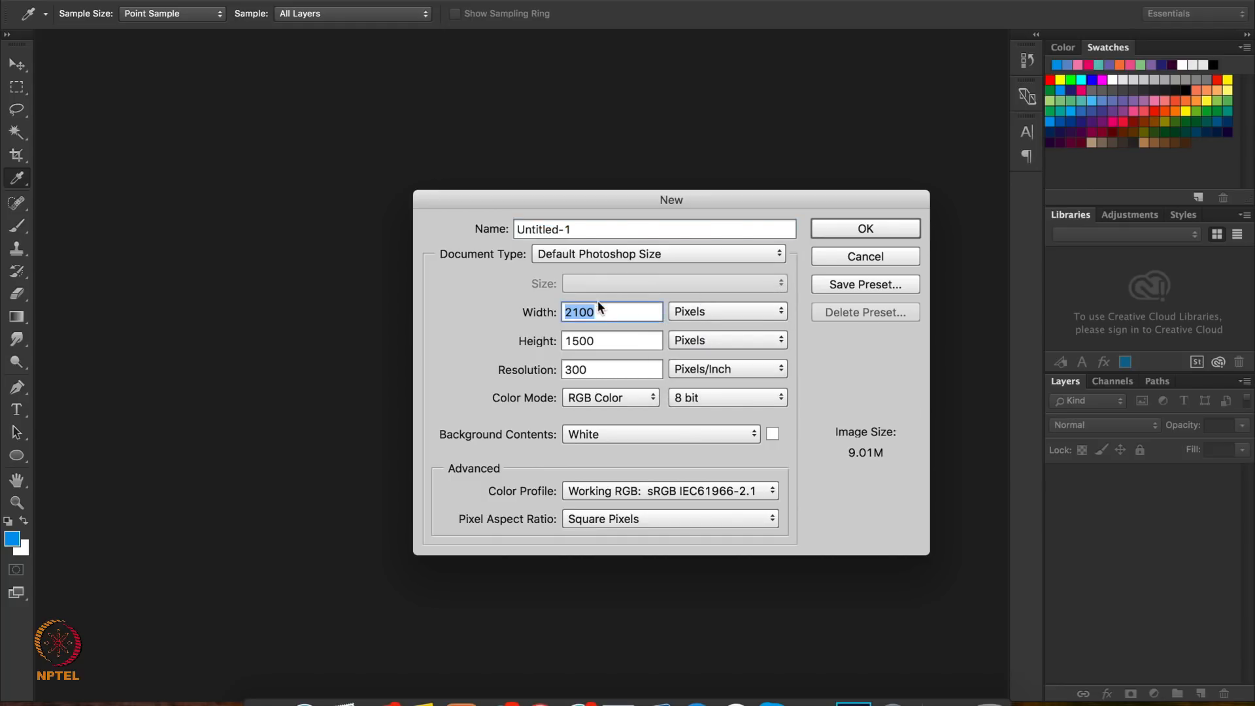
Set the document's width and height to 1000 pixels with resolution units of Pixels/Inch, and create it
{"action": "type", "text": "1000"}
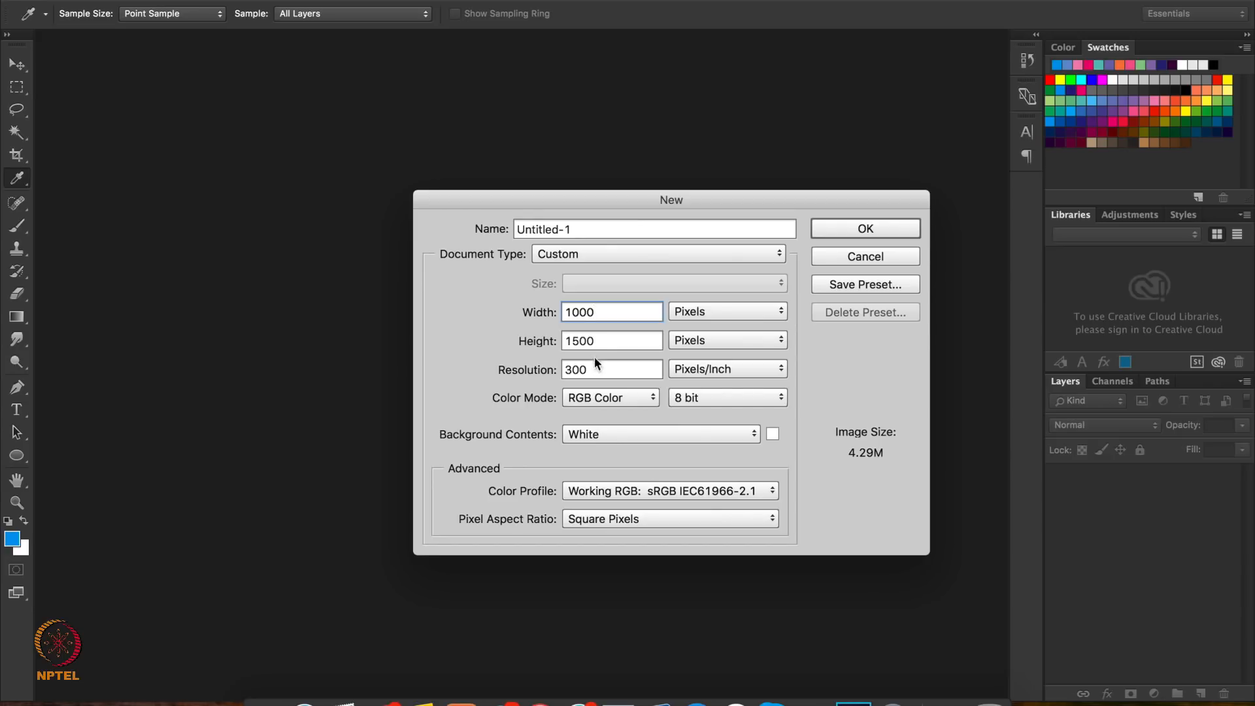
{"action": "left_click_drag", "start_coordinate": [595, 341], "coordinate": [546, 340]}
{"action": "type", "text": "1000"}
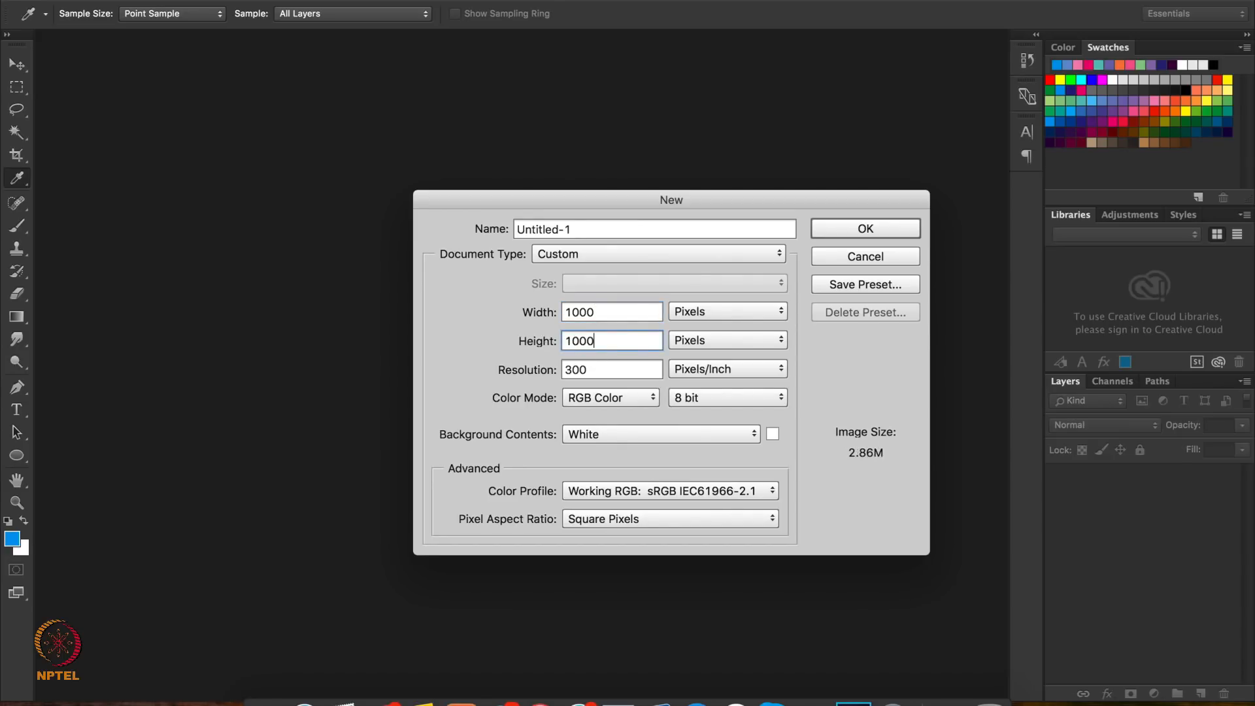
{"action": "left_click", "coordinate": [688, 368]}
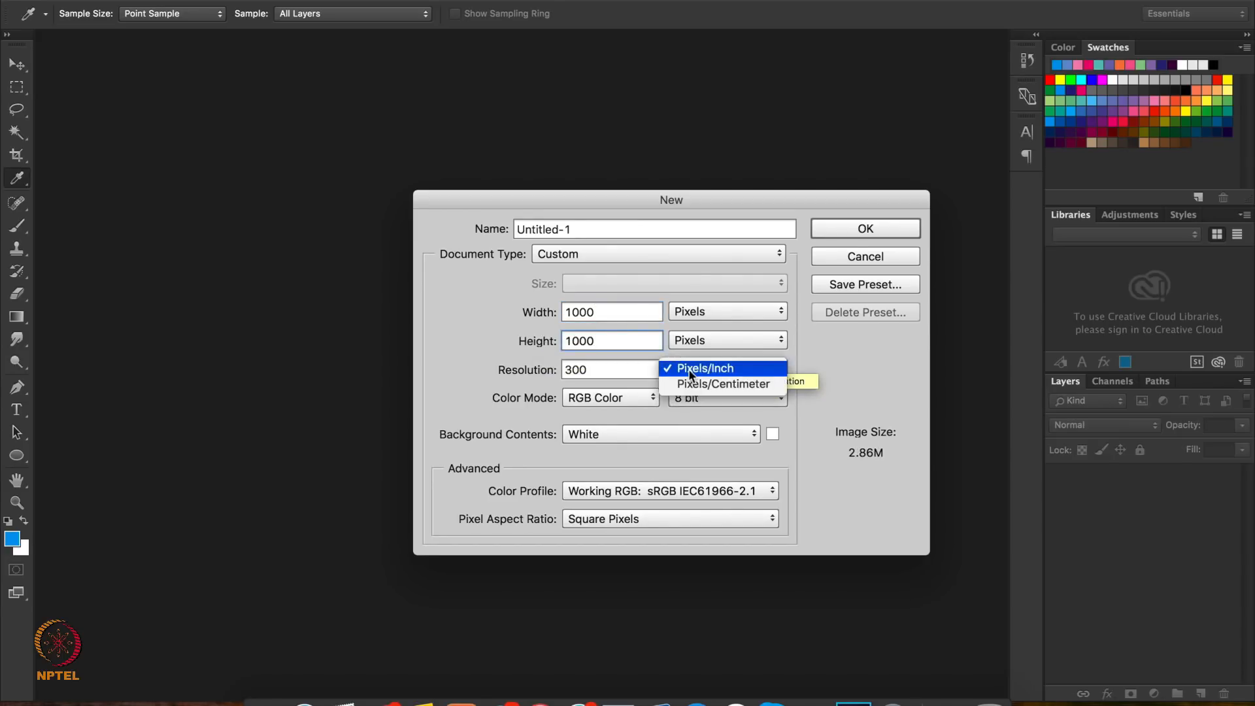
{"action": "left_click", "coordinate": [689, 371]}
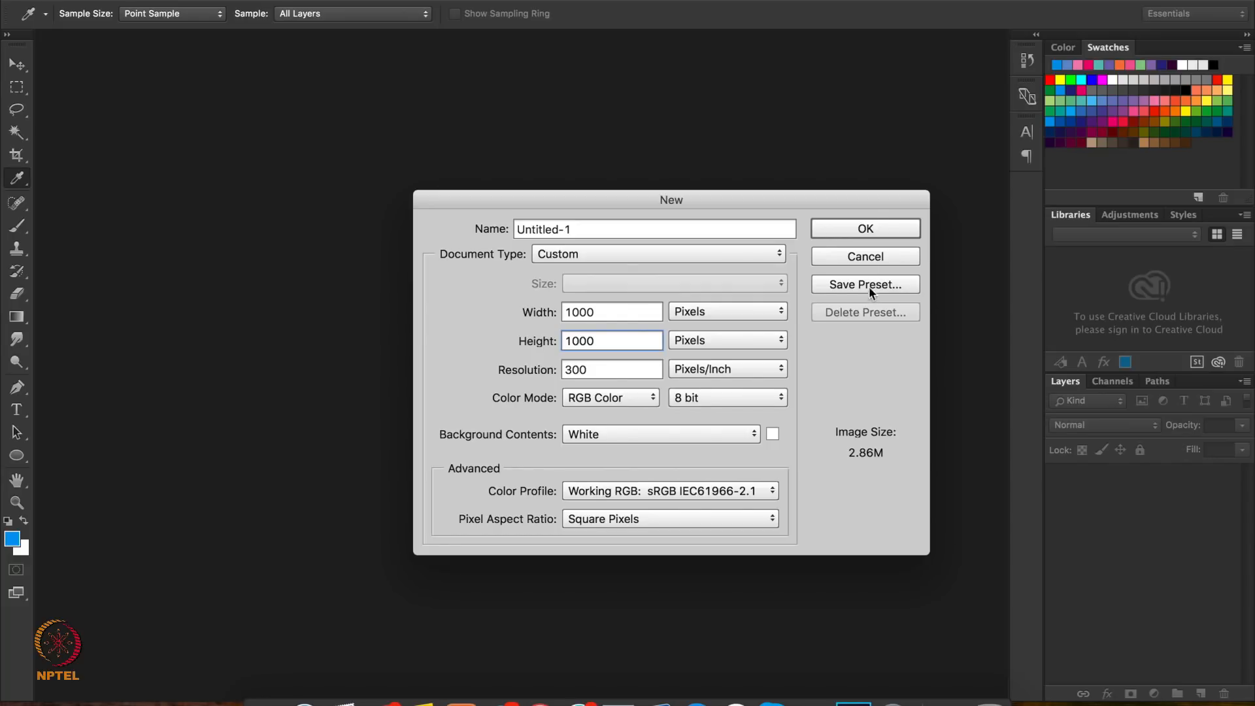
{"action": "left_click", "coordinate": [861, 230]}
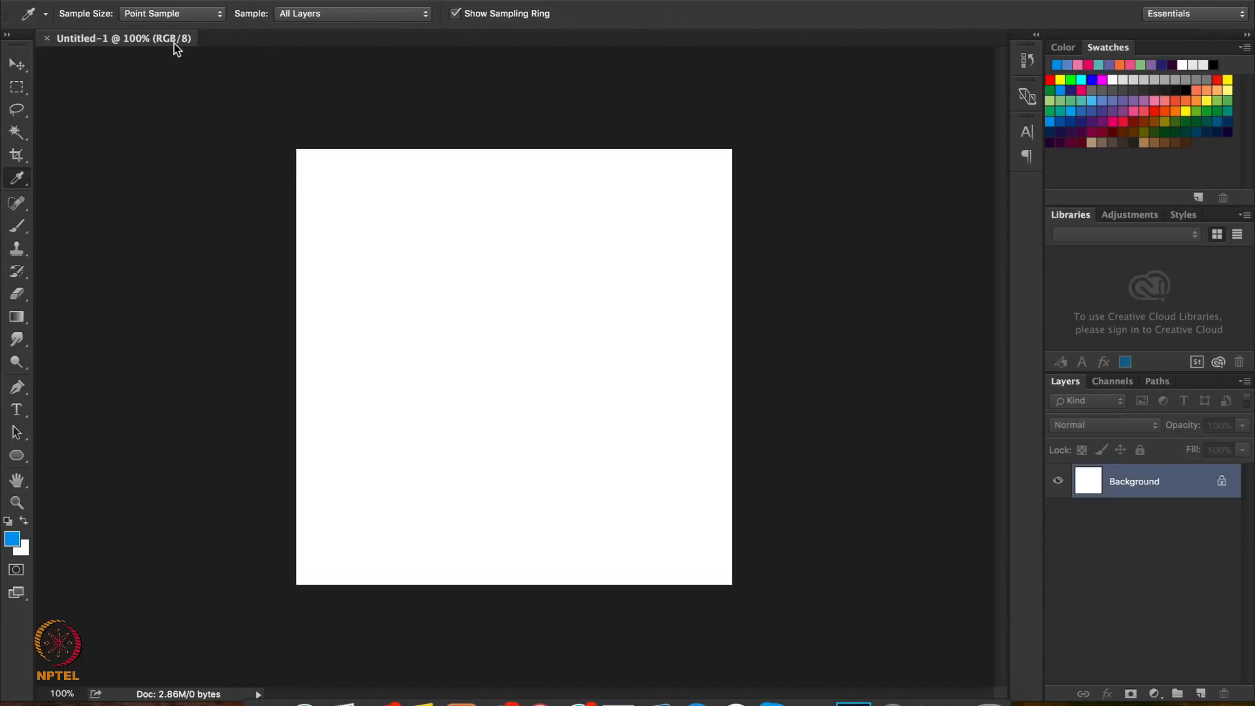
{"action": "left_click", "coordinate": [11, 68]}
{"action": "left_click", "coordinate": [15, 88]}
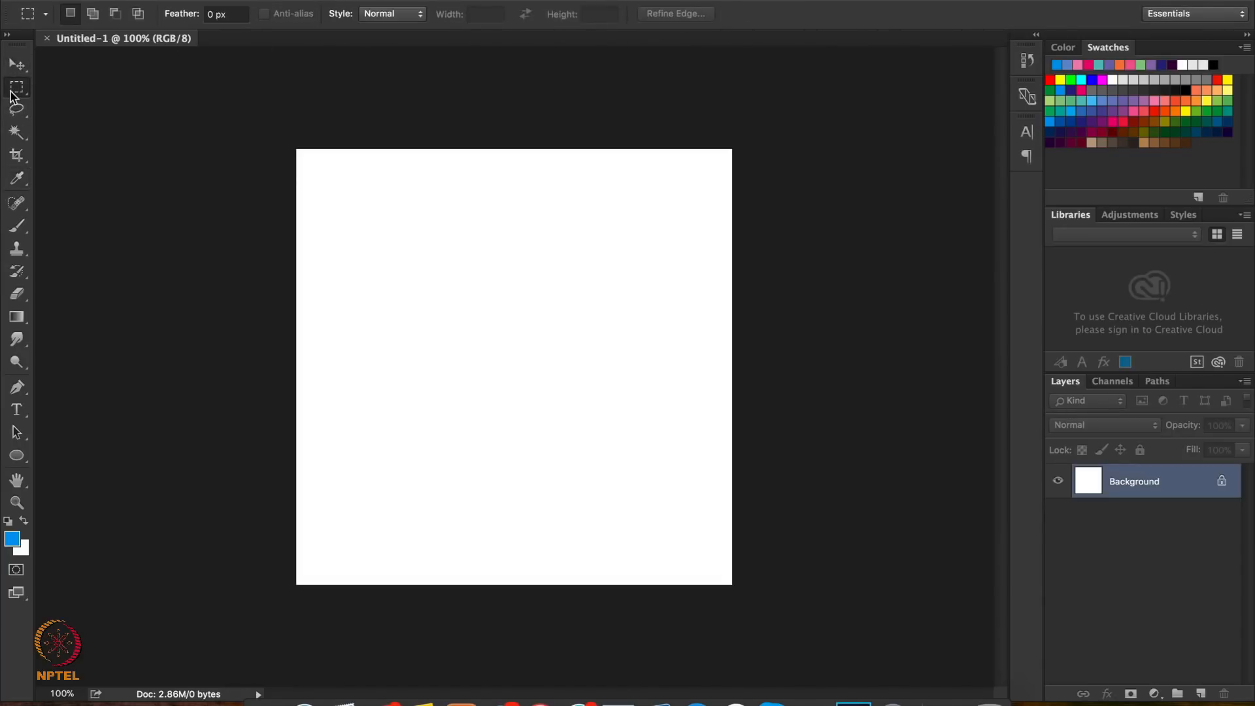
{"action": "left_click", "coordinate": [15, 115]}
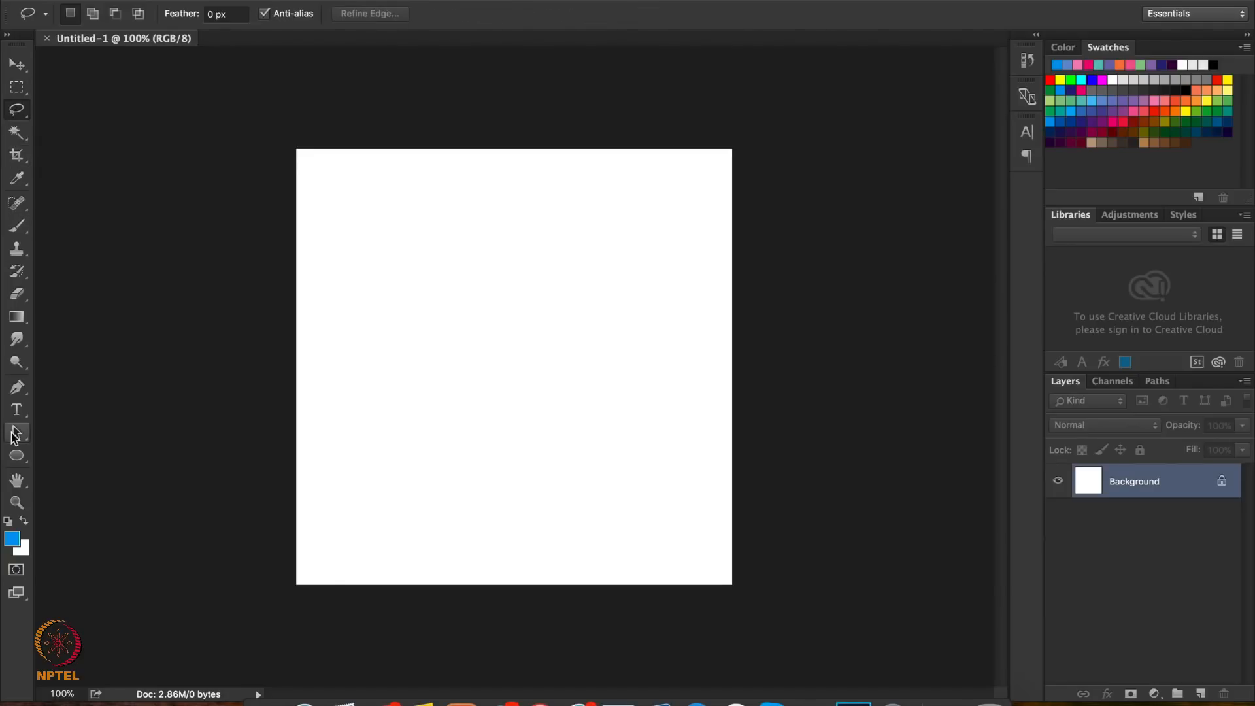
{"action": "left_click", "coordinate": [13, 420]}
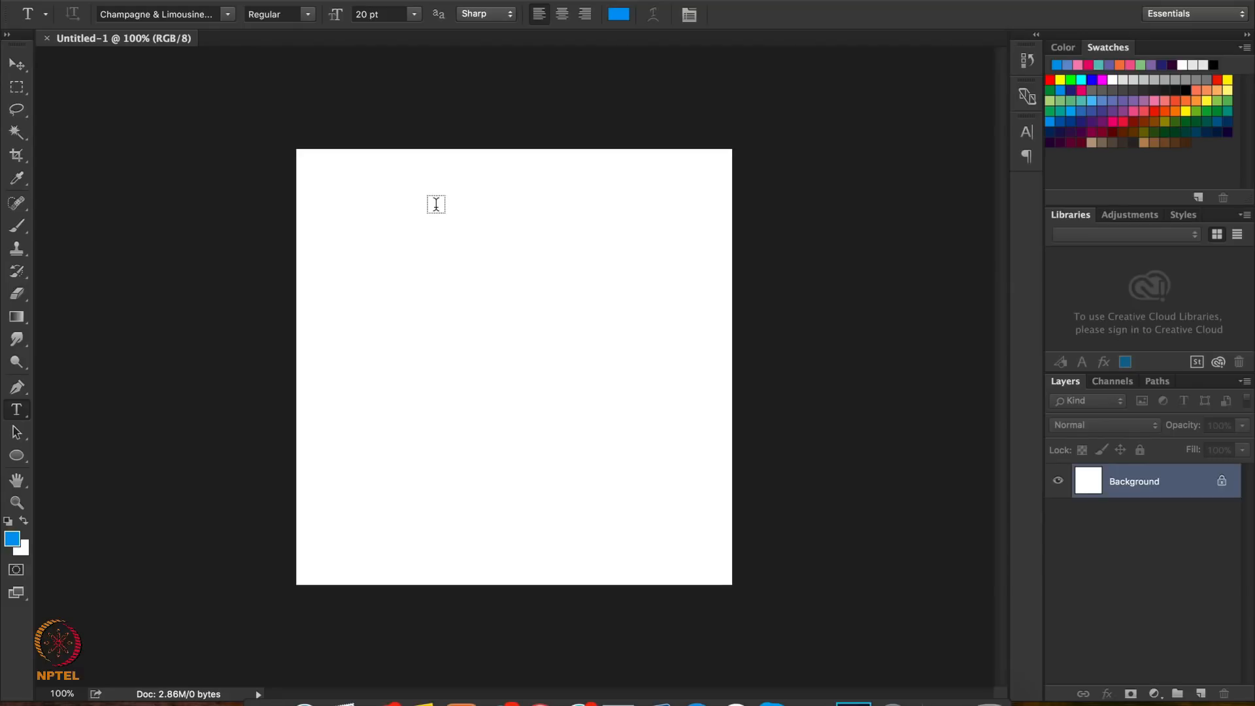
Switch to the Safari browser and search Google Images for "bike"
{"action": "key", "text": "super+Tab"}
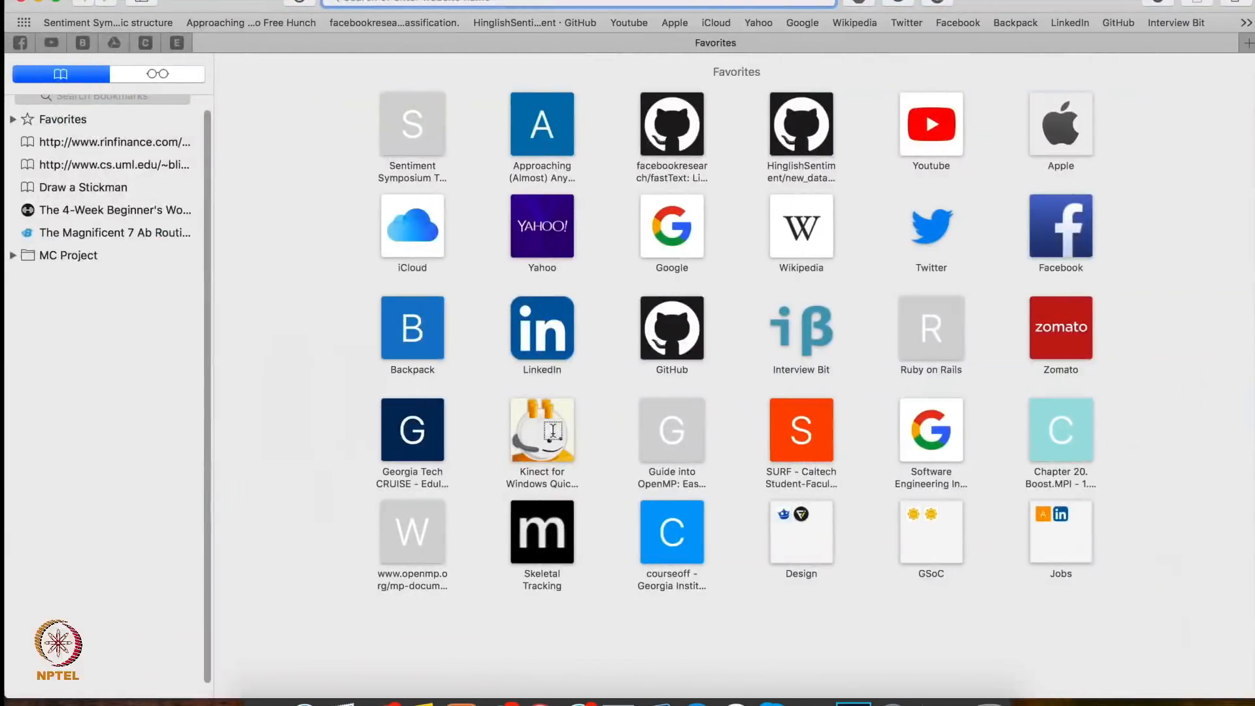
{"action": "left_click", "coordinate": [368, 3]}
{"action": "type", "text": "bike"}
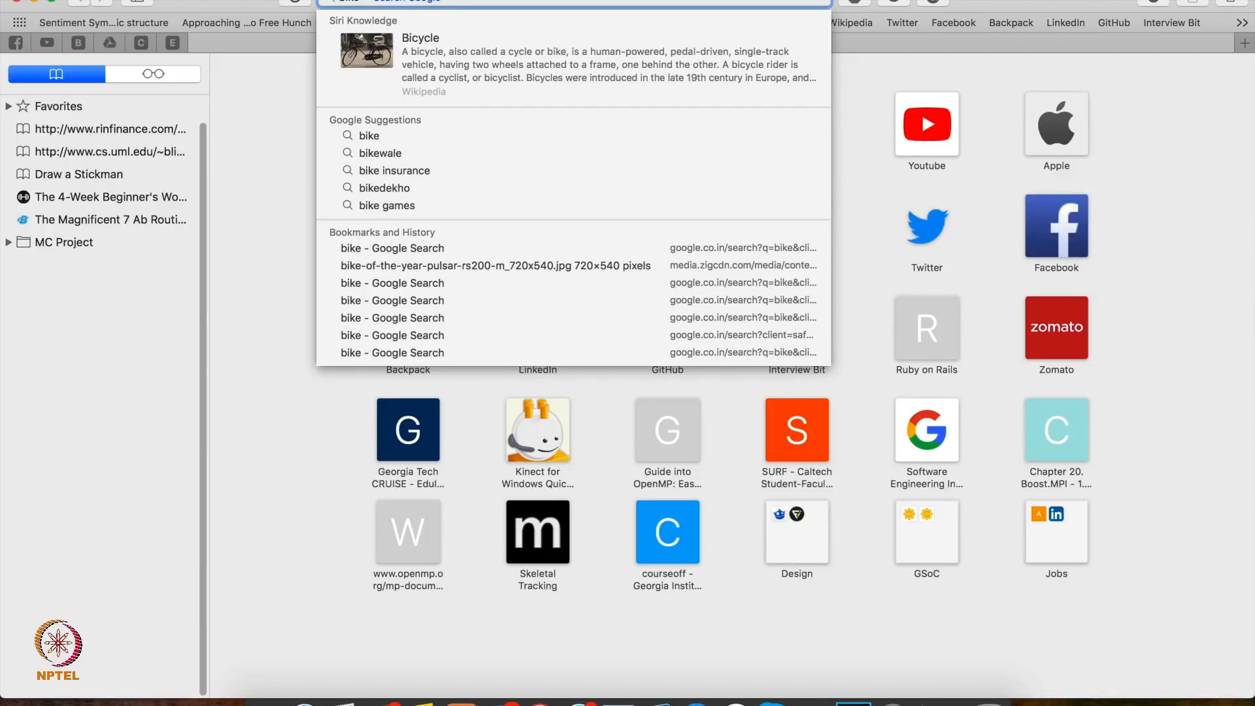
{"action": "key", "text": "Escape"}
{"action": "key", "text": "Return"}
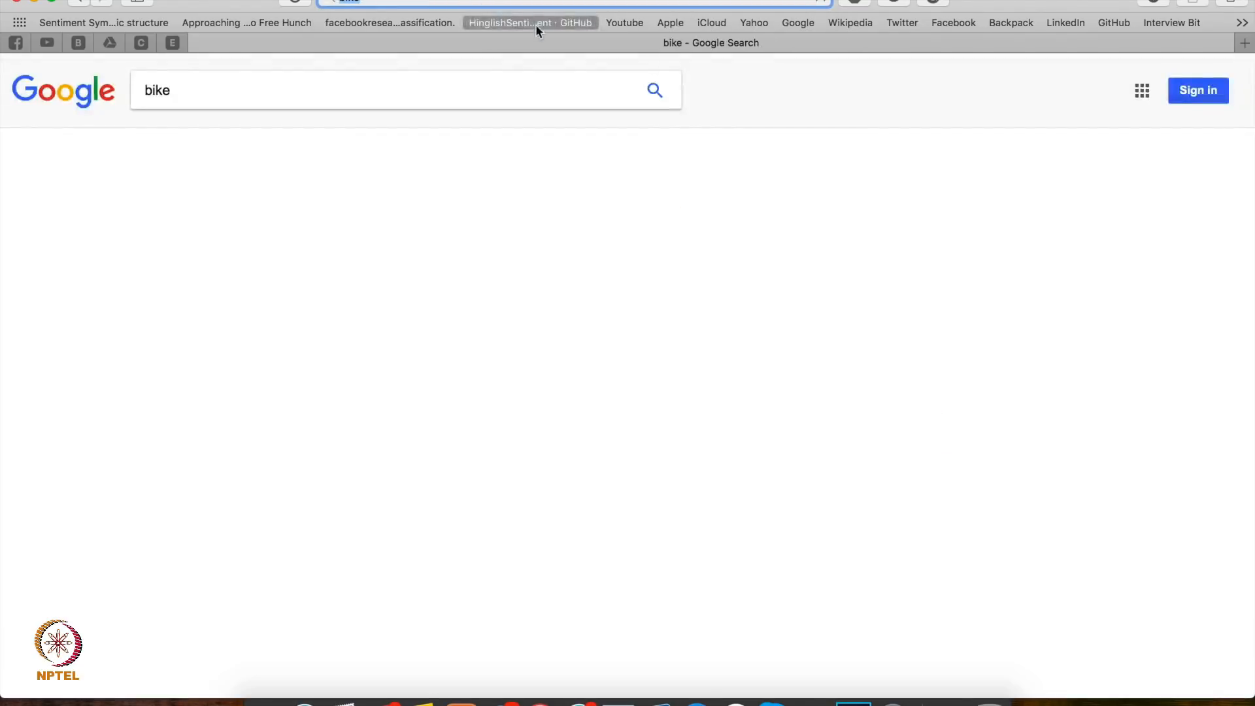
{"action": "left_click", "coordinate": [205, 141]}
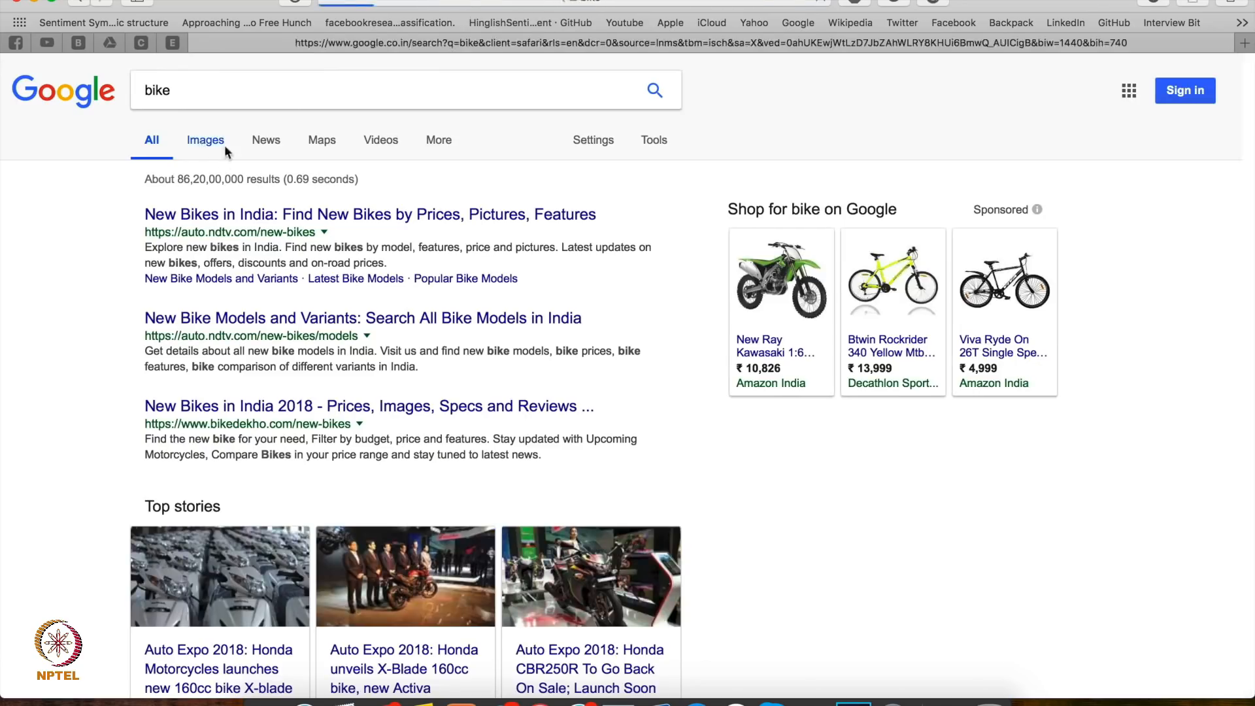
Copy the enlarged yellow motorcycle picture from the image results and paste it into the blank Photoshop document
{"action": "scroll", "coordinate": [632, 327], "scroll_direction": "down", "scroll_amount": 5}
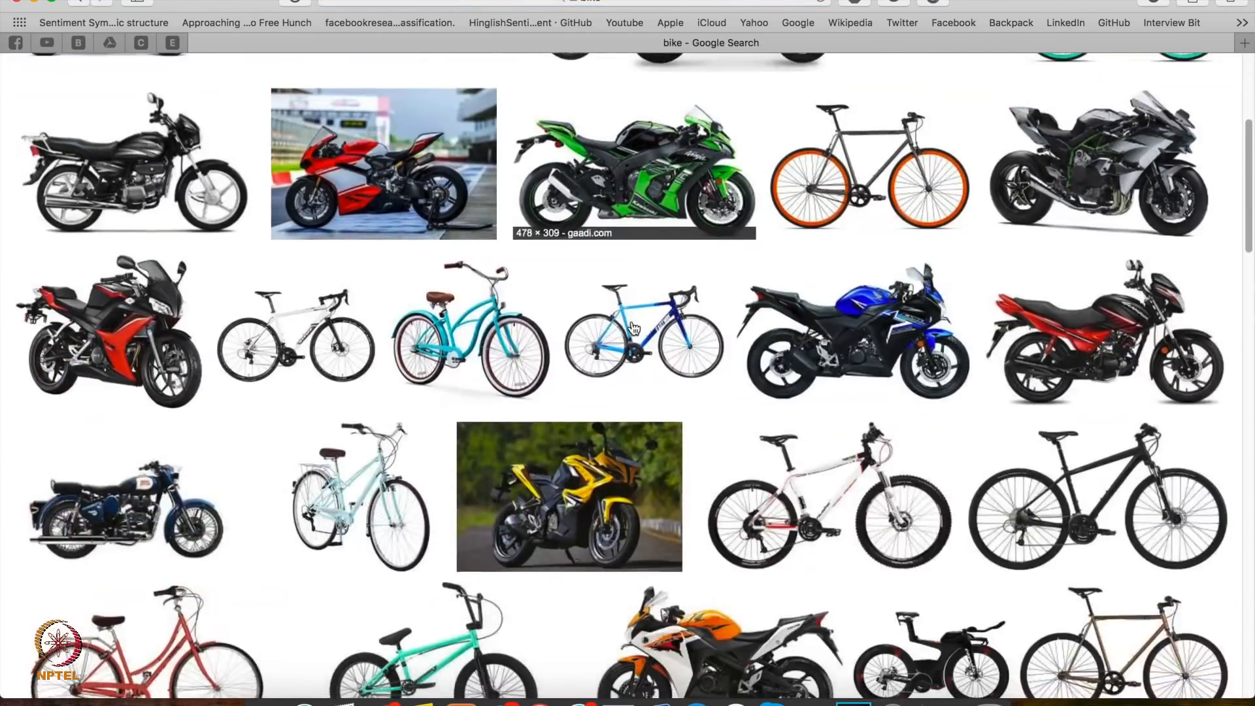
{"action": "left_click", "coordinate": [568, 467]}
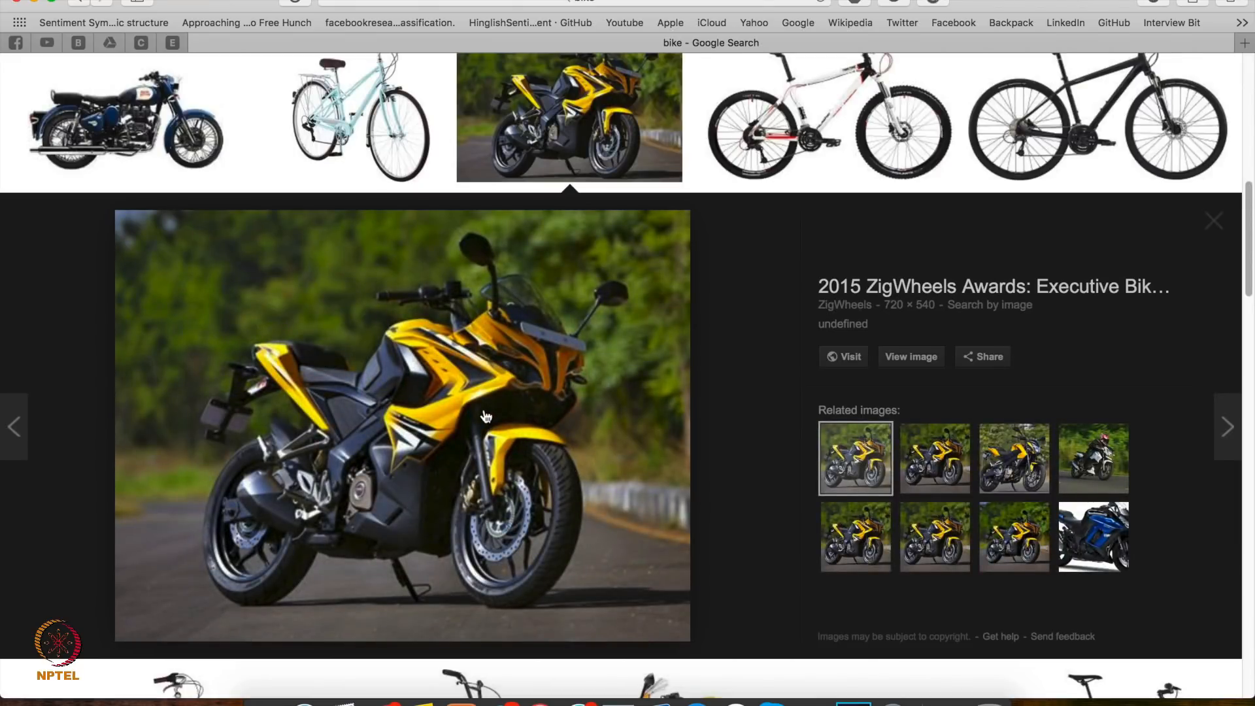
{"action": "right_click", "coordinate": [485, 417]}
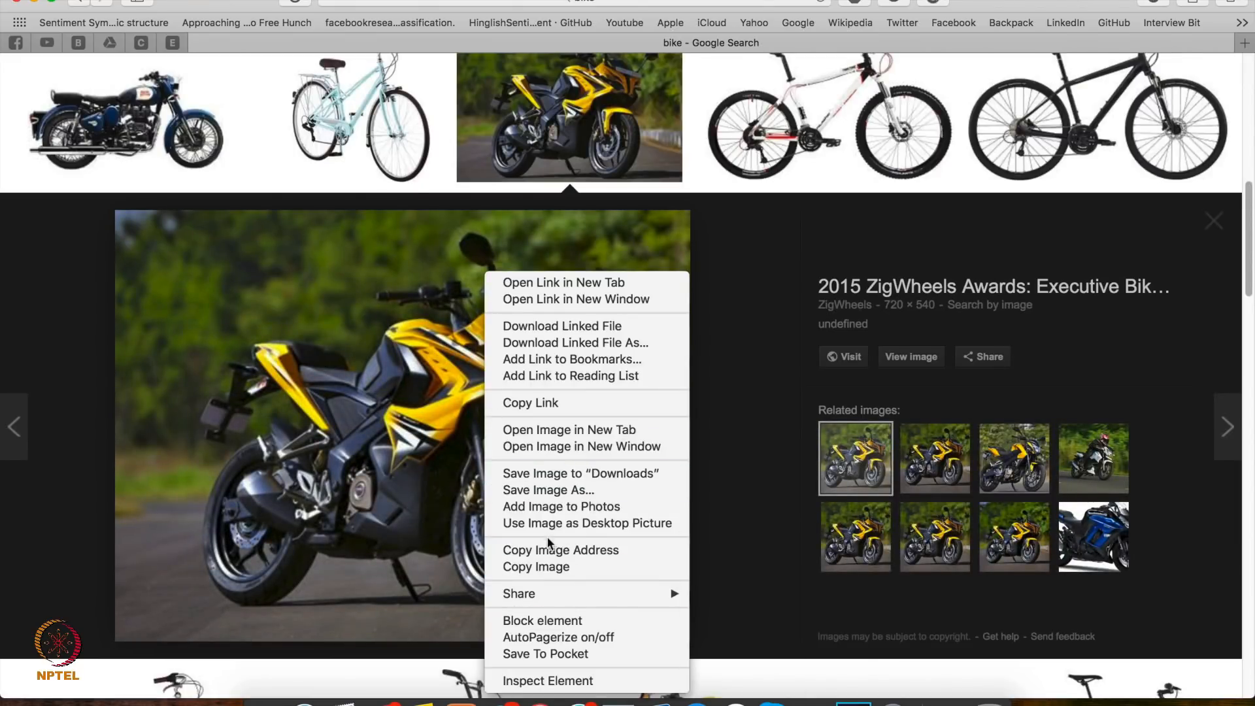
{"action": "left_click", "coordinate": [534, 566]}
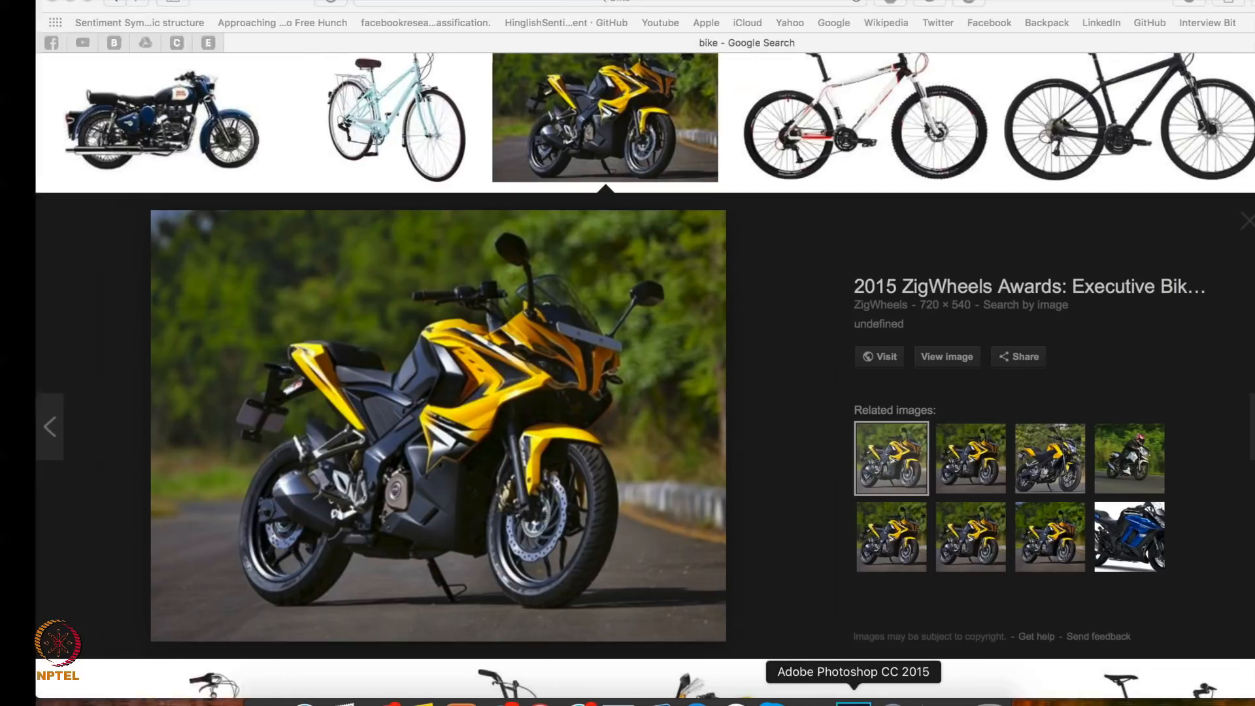
{"action": "left_click", "coordinate": [853, 701]}
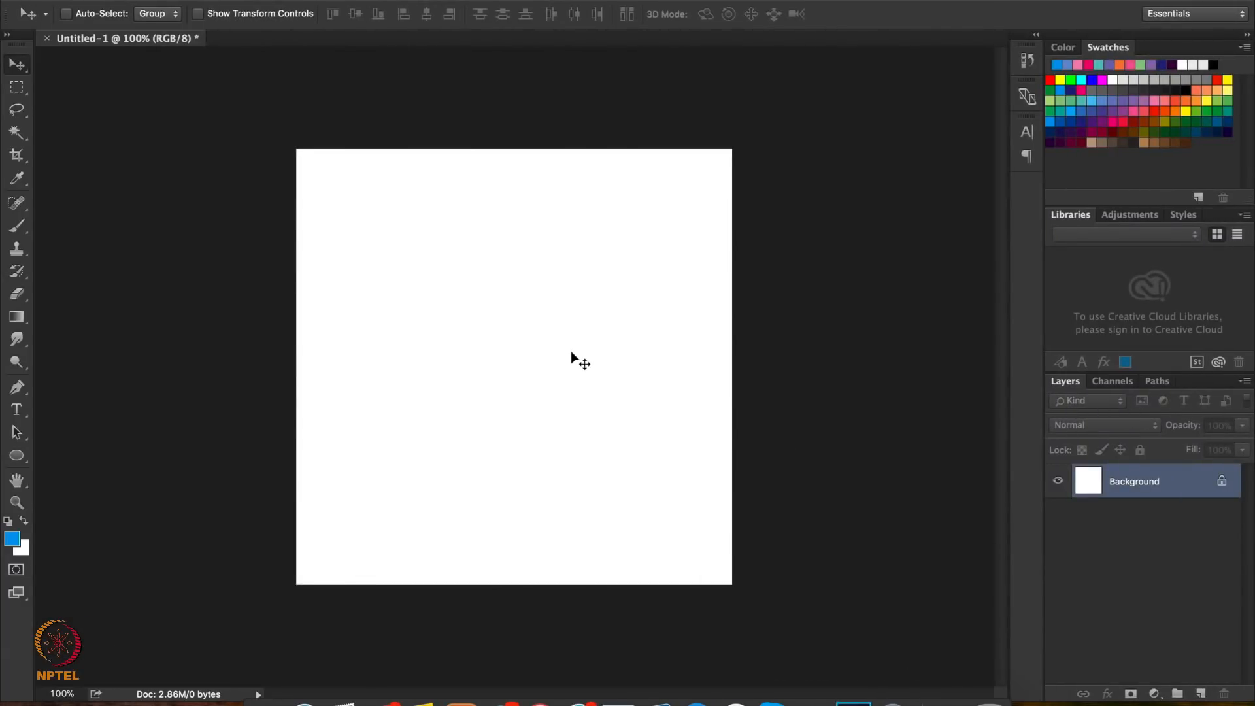
{"action": "key", "text": "super+v"}
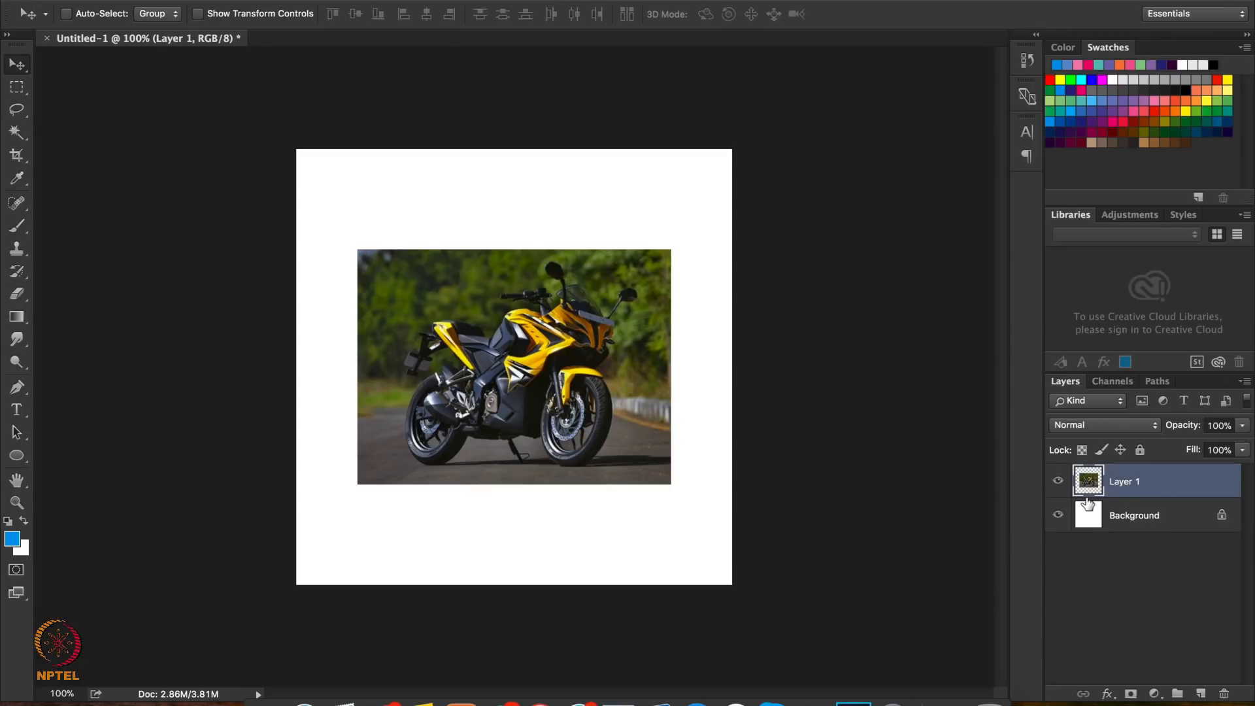
Hide and show the motorcycle layer again, and try repositioning the Background layer and the motorcycle picture
{"action": "left_click", "coordinate": [1058, 483]}
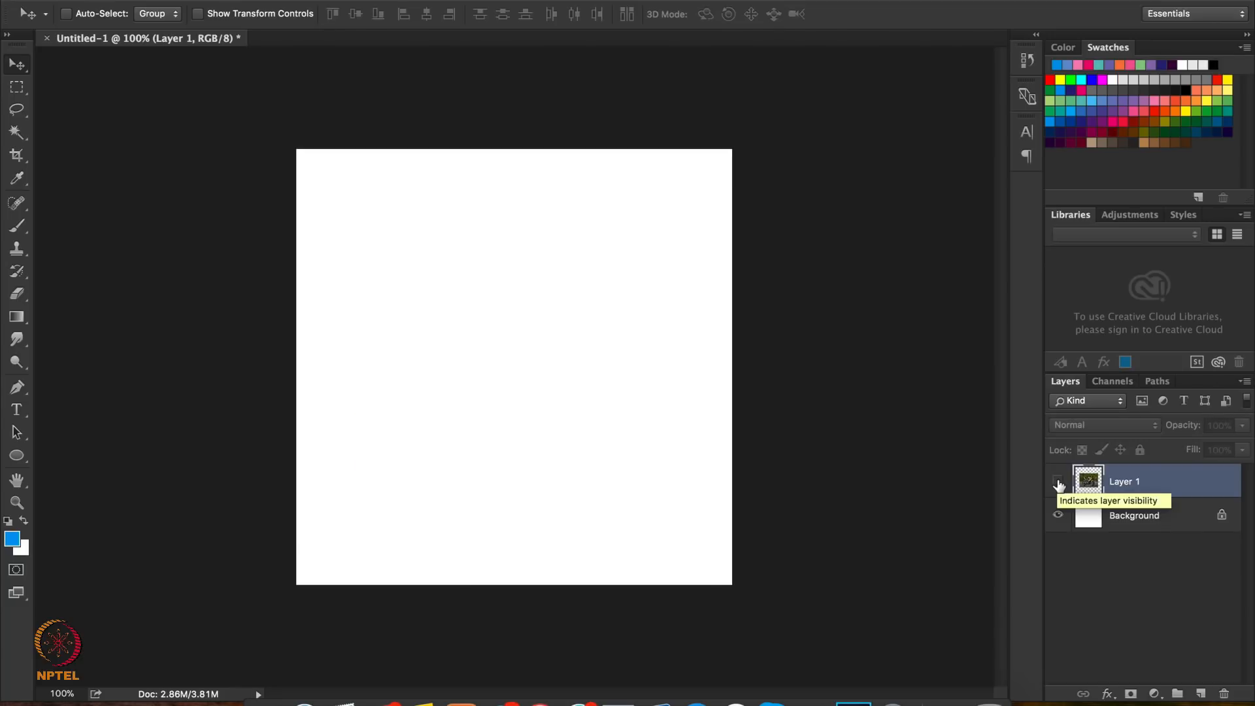
{"action": "left_click", "coordinate": [1058, 482]}
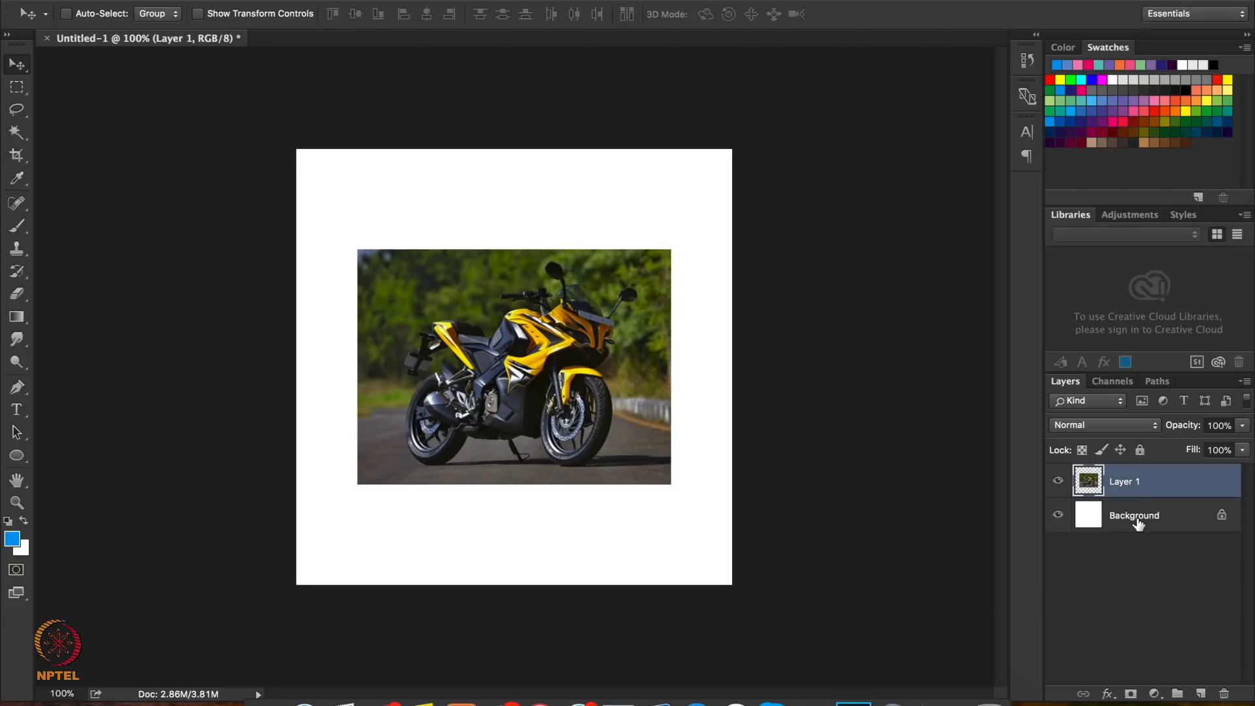
{"action": "left_click_drag", "start_coordinate": [1139, 521], "coordinate": [1134, 469]}
{"action": "left_click_drag", "start_coordinate": [464, 362], "coordinate": [434, 357]}
Select a square area over the rear and middle of the motorcycle with the Rectangular Marquee Tool and copy it to a new layer
{"action": "left_click", "coordinate": [17, 92]}
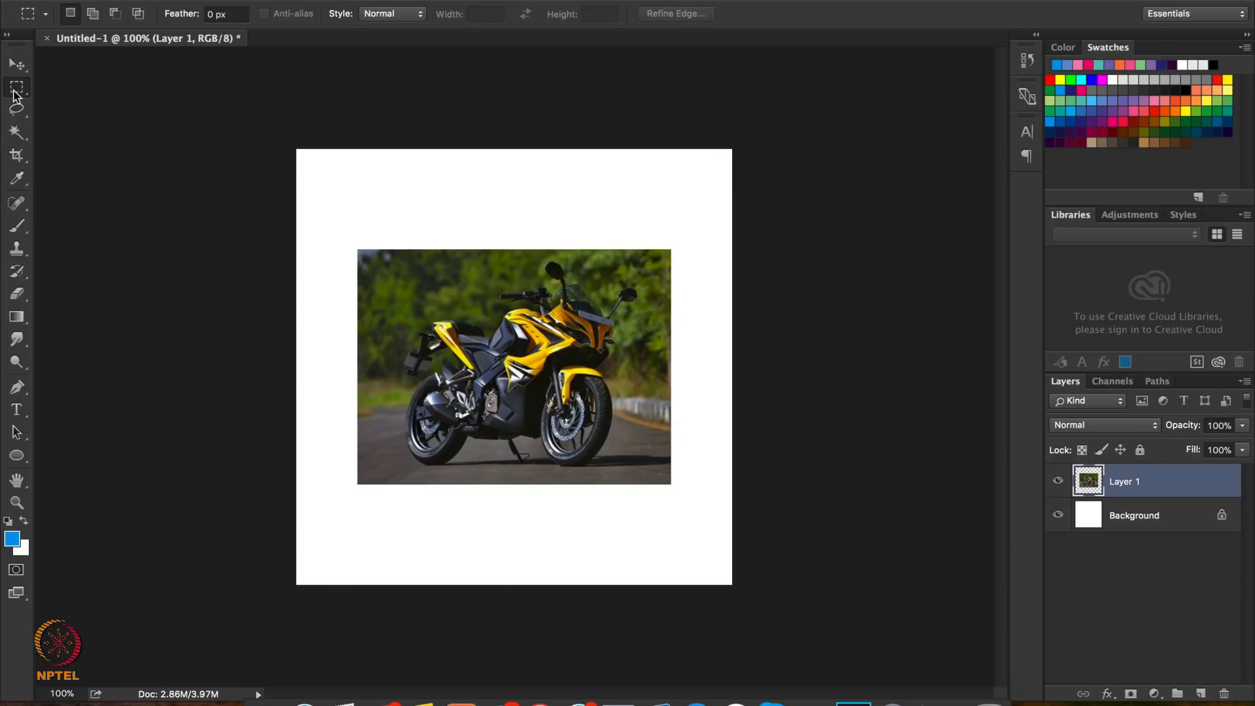
{"action": "left_click", "coordinate": [15, 91]}
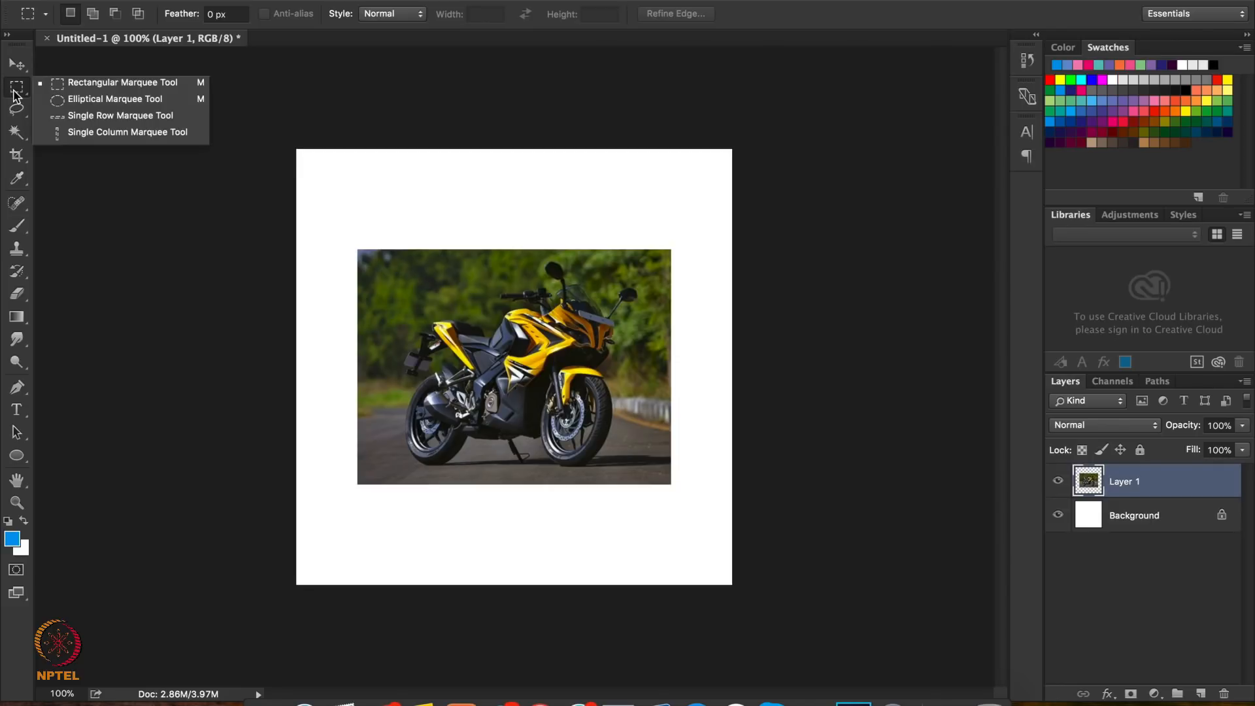
{"action": "left_click", "coordinate": [77, 85]}
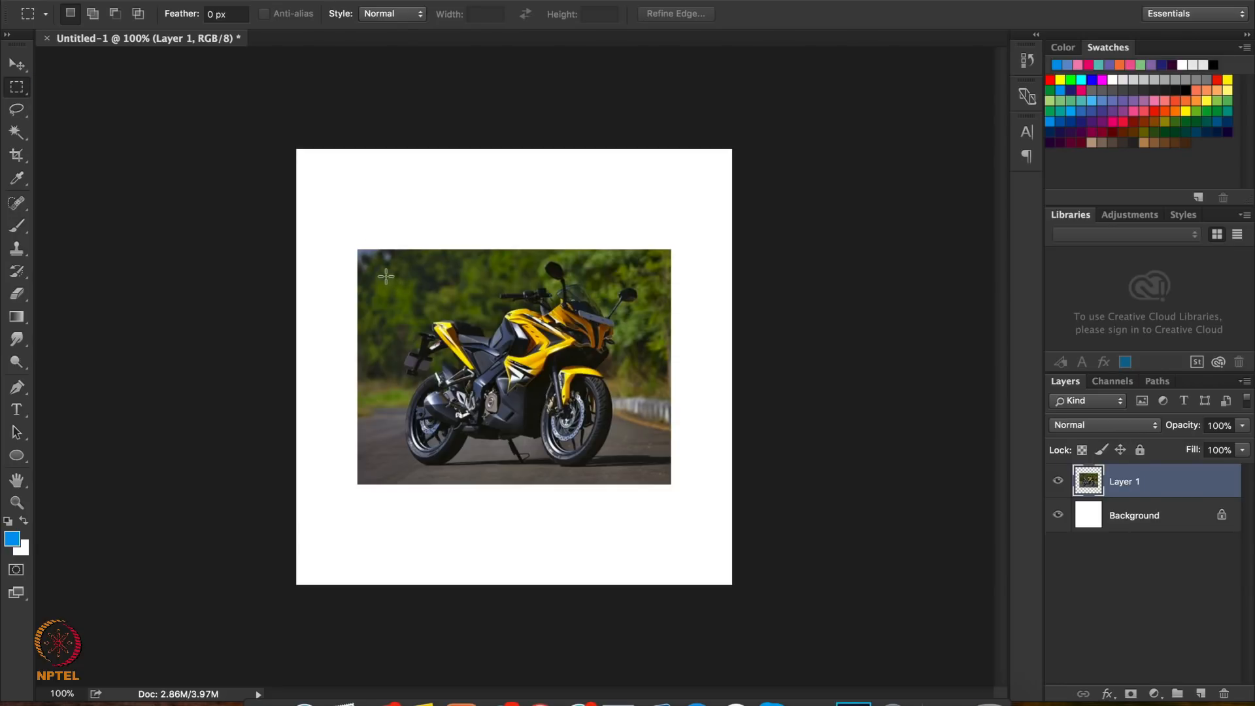
{"action": "left_click_drag", "start_coordinate": [386, 276], "coordinate": [435, 308]}
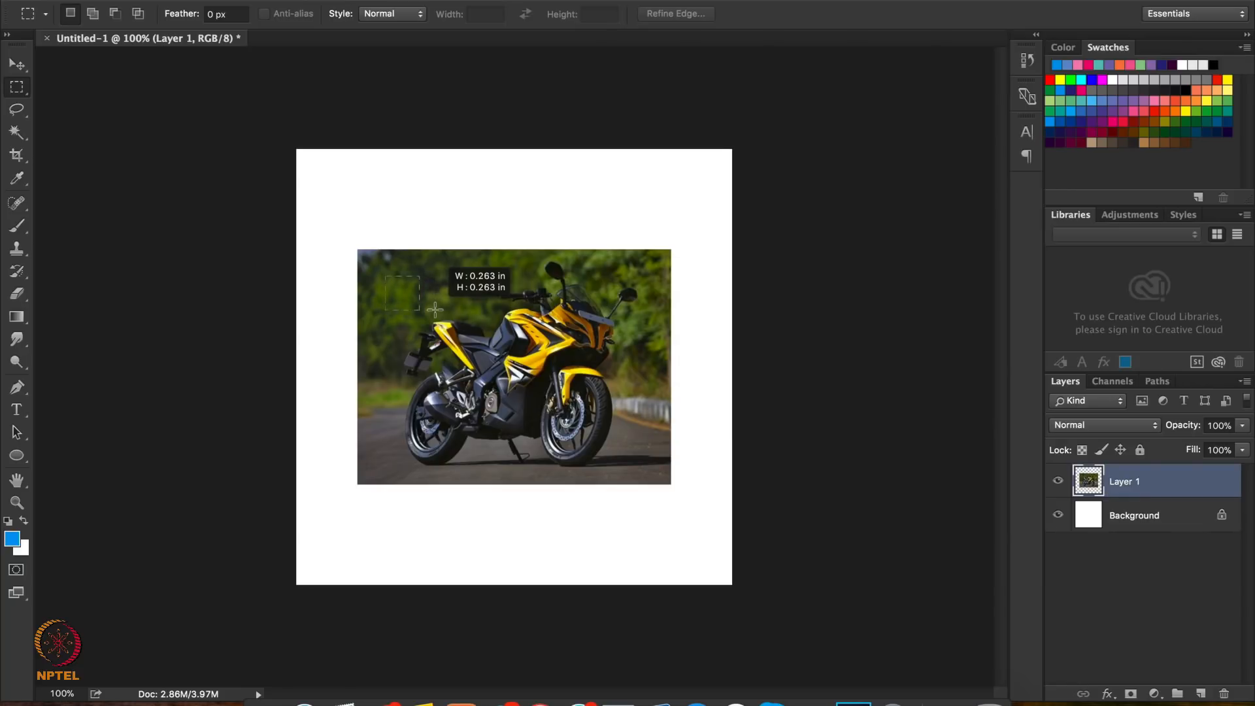
{"action": "left_click_drag", "start_coordinate": [434, 309], "coordinate": [585, 435]}
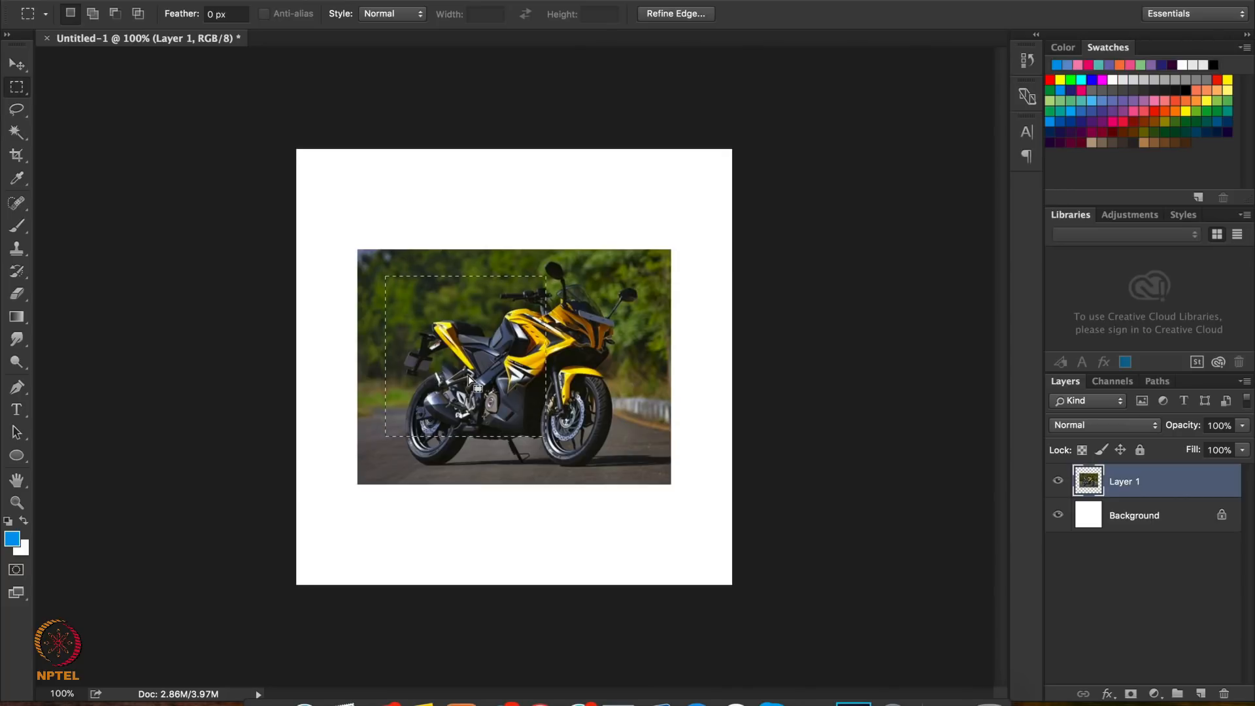
{"action": "key", "text": "super+j"}
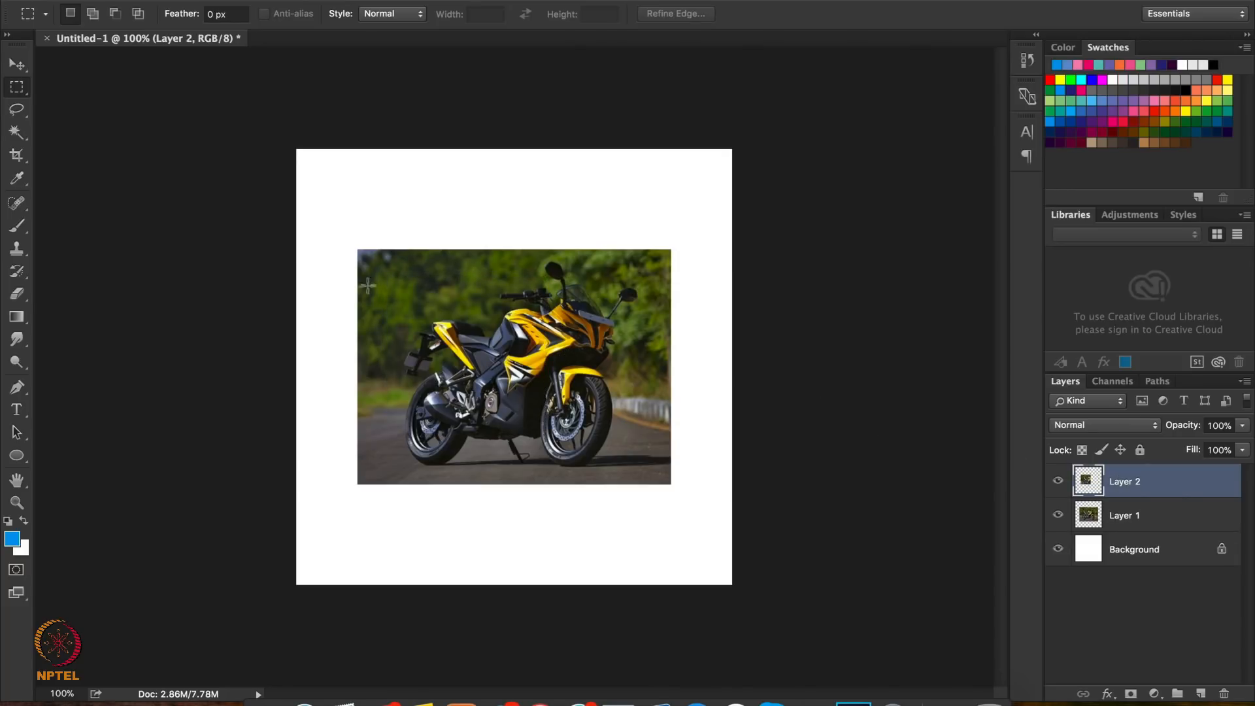
Try moving the copied square piece down and slightly left over the motorcycle picture, and undo the move
{"action": "left_click", "coordinate": [17, 64]}
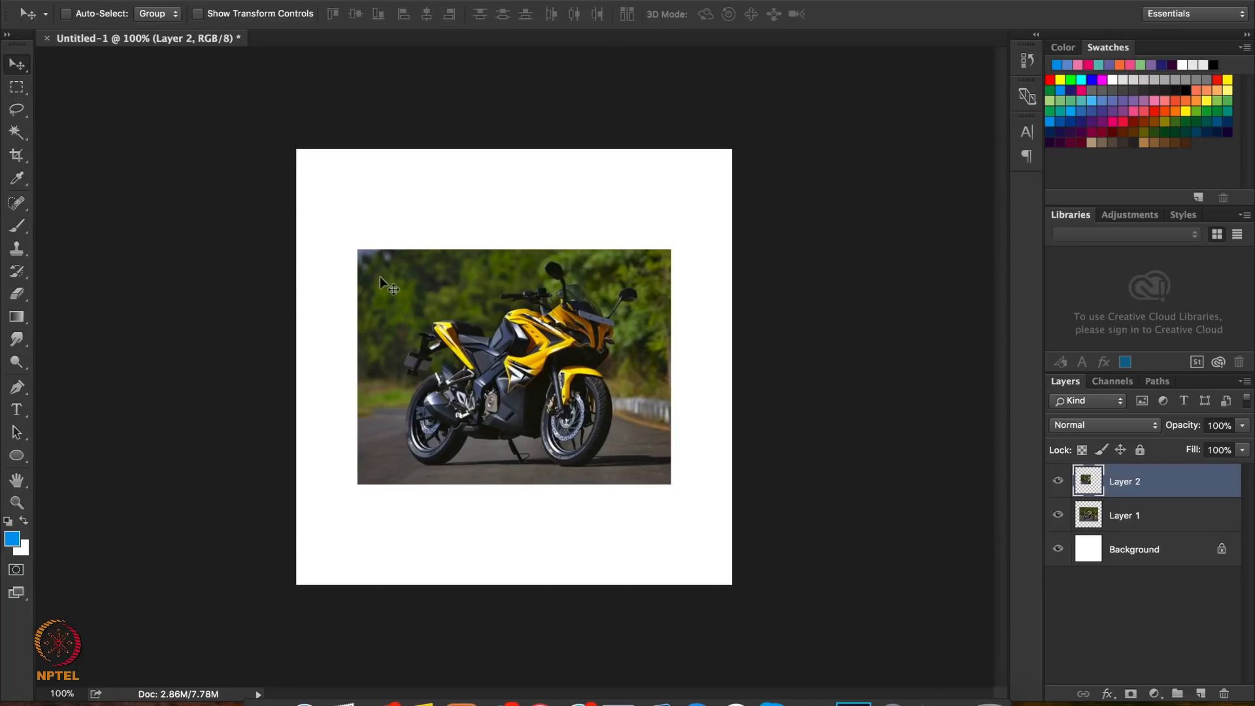
{"action": "left_click_drag", "start_coordinate": [416, 339], "coordinate": [405, 399]}
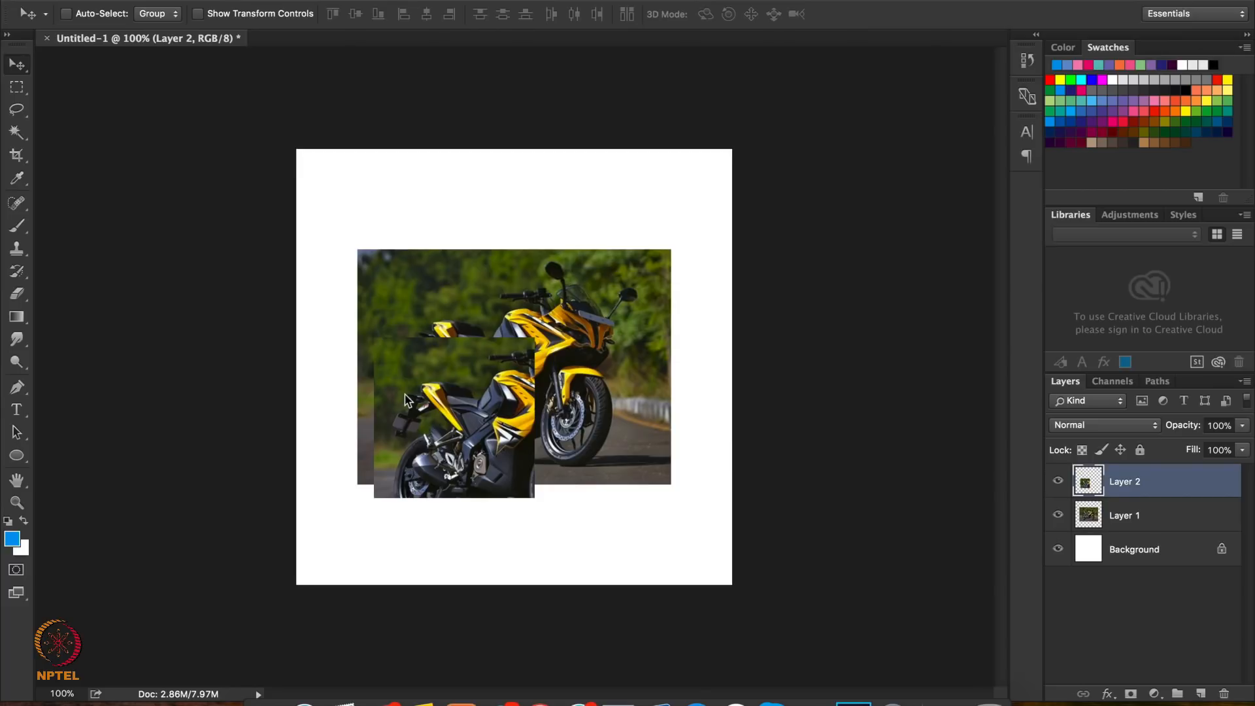
{"action": "key", "text": "super+z"}
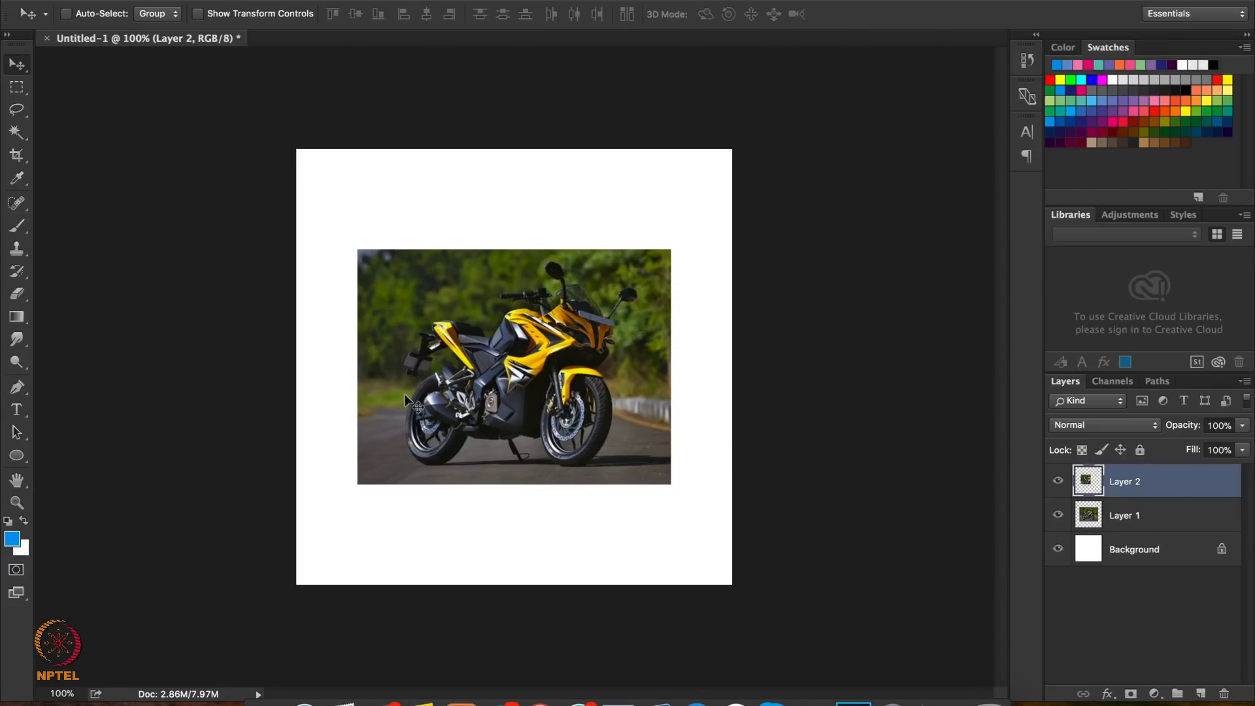
Draw an elliptical selection over the motorcycle with the Elliptical Marquee Tool and clear the selection
{"action": "left_click", "coordinate": [8, 95]}
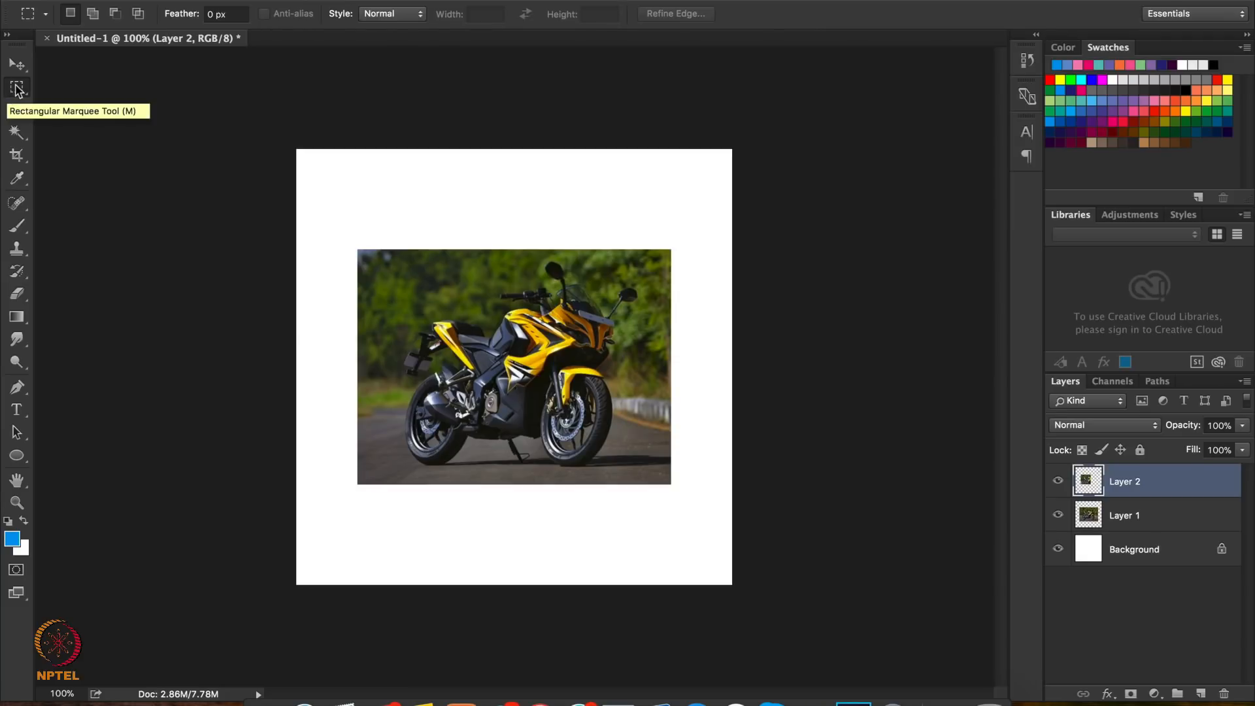
{"action": "left_click", "coordinate": [17, 89]}
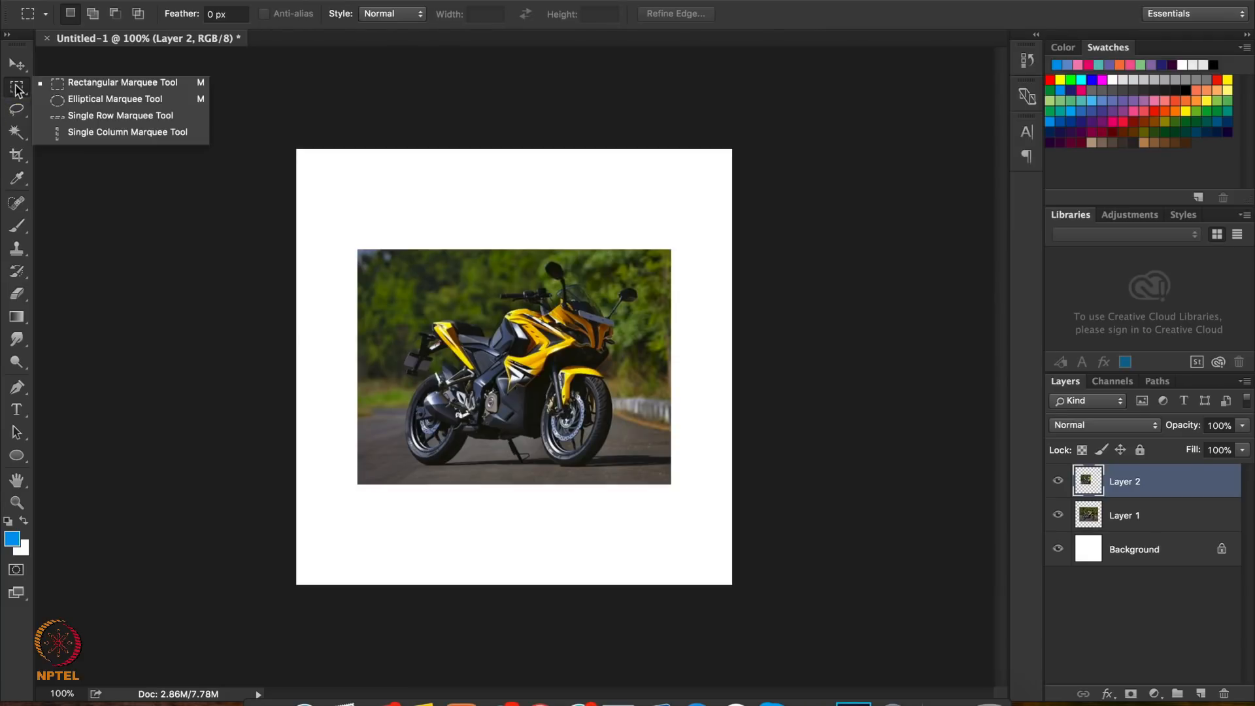
{"action": "left_click", "coordinate": [89, 101]}
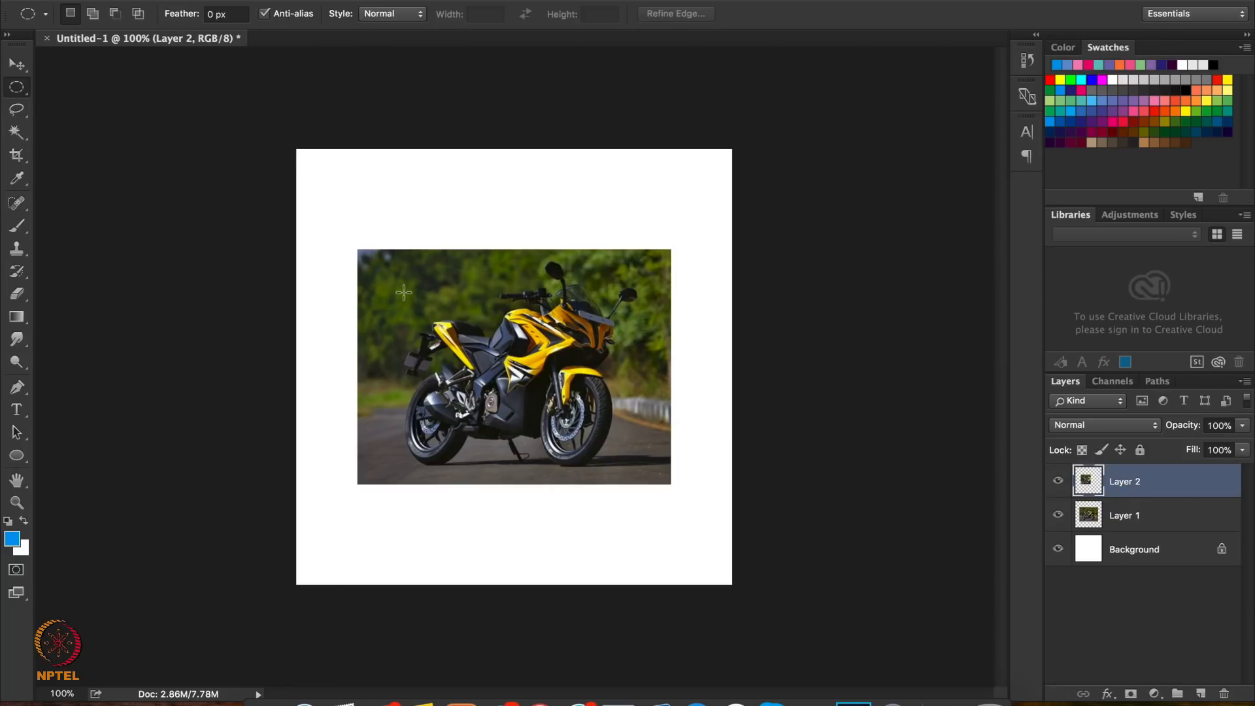
{"action": "left_click_drag", "start_coordinate": [403, 293], "coordinate": [616, 433]}
{"action": "left_click", "coordinate": [616, 433]}
Outline the whole motorcycle freehand with the Lasso Tool and paste the copied Layer 2 content as a new layer
{"action": "left_click", "coordinate": [18, 116]}
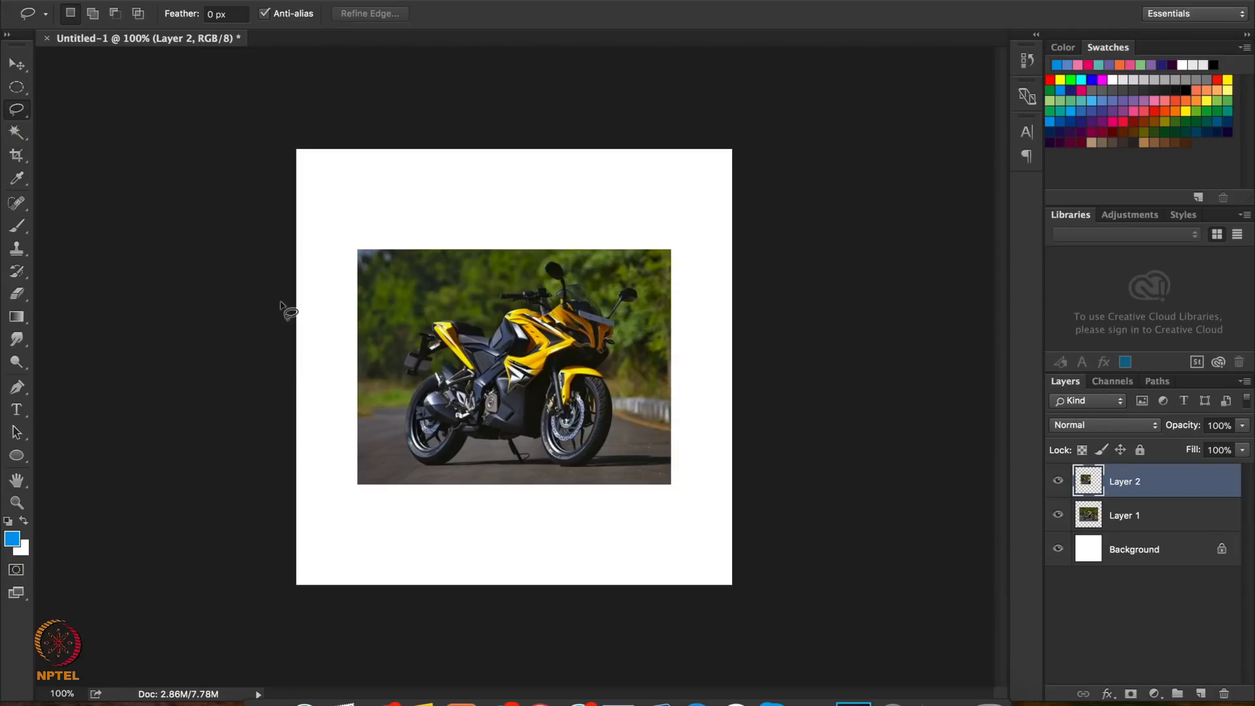
{"action": "mouse_move", "coordinate": [393, 396]}
{"action": "left_mouse_down"}
{"action": "mouse_move", "coordinate": [399, 306]}
{"action": "mouse_move", "coordinate": [424, 294]}
{"action": "mouse_move", "coordinate": [580, 256]}
{"action": "mouse_move", "coordinate": [648, 284]}
{"action": "mouse_move", "coordinate": [624, 437]}
{"action": "mouse_move", "coordinate": [595, 466]}
{"action": "mouse_move", "coordinate": [432, 470]}
{"action": "mouse_move", "coordinate": [403, 451]}
{"action": "mouse_move", "coordinate": [393, 398]}
{"action": "left_mouse_up"}
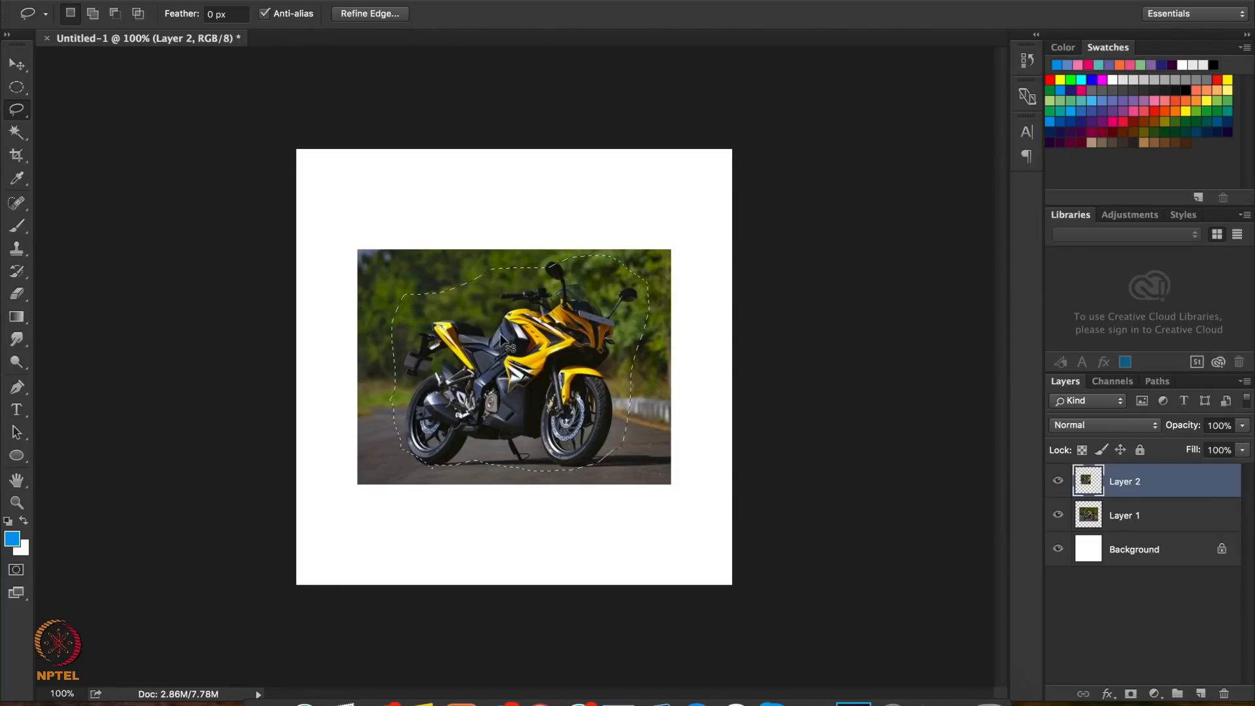
{"action": "key", "text": "super+v"}
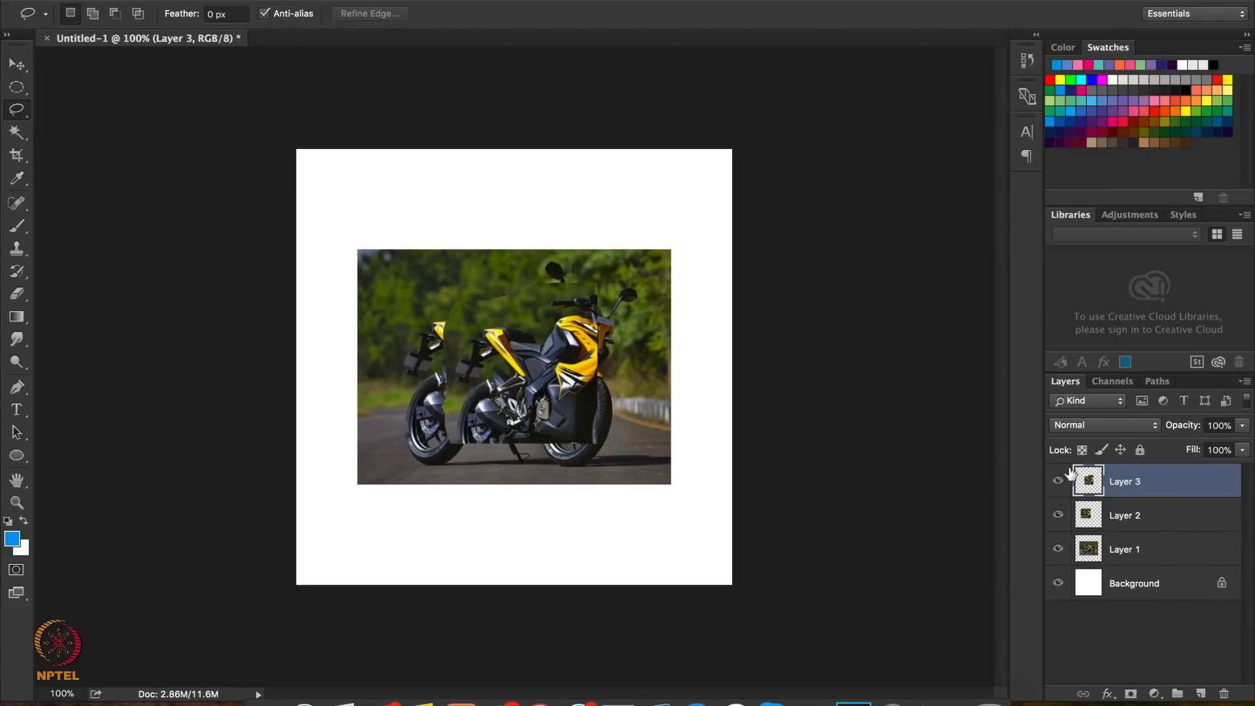
Try moving the newly pasted motorcycle piece slightly down and to the left, and undo the move
{"action": "left_click", "coordinate": [15, 65]}
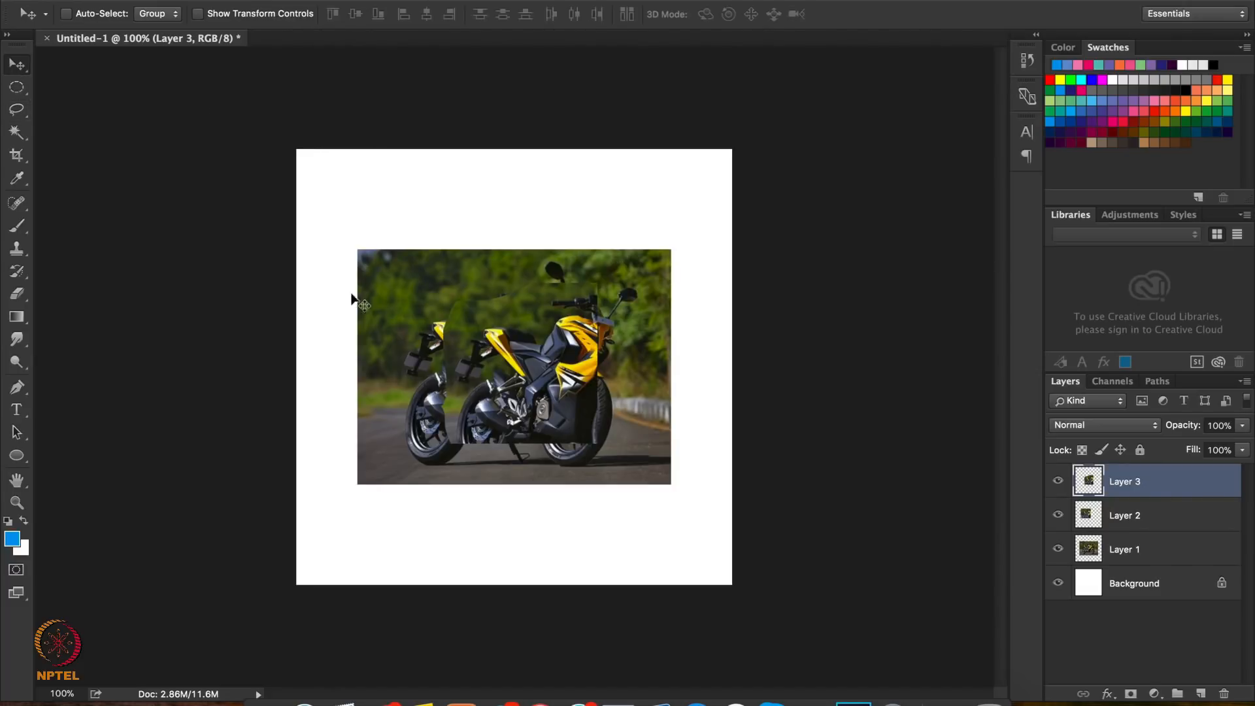
{"action": "mouse_move", "coordinate": [509, 370]}
{"action": "left_mouse_down"}
{"action": "mouse_move", "coordinate": [521, 446]}
{"action": "mouse_move", "coordinate": [497, 378]}
{"action": "left_mouse_up"}
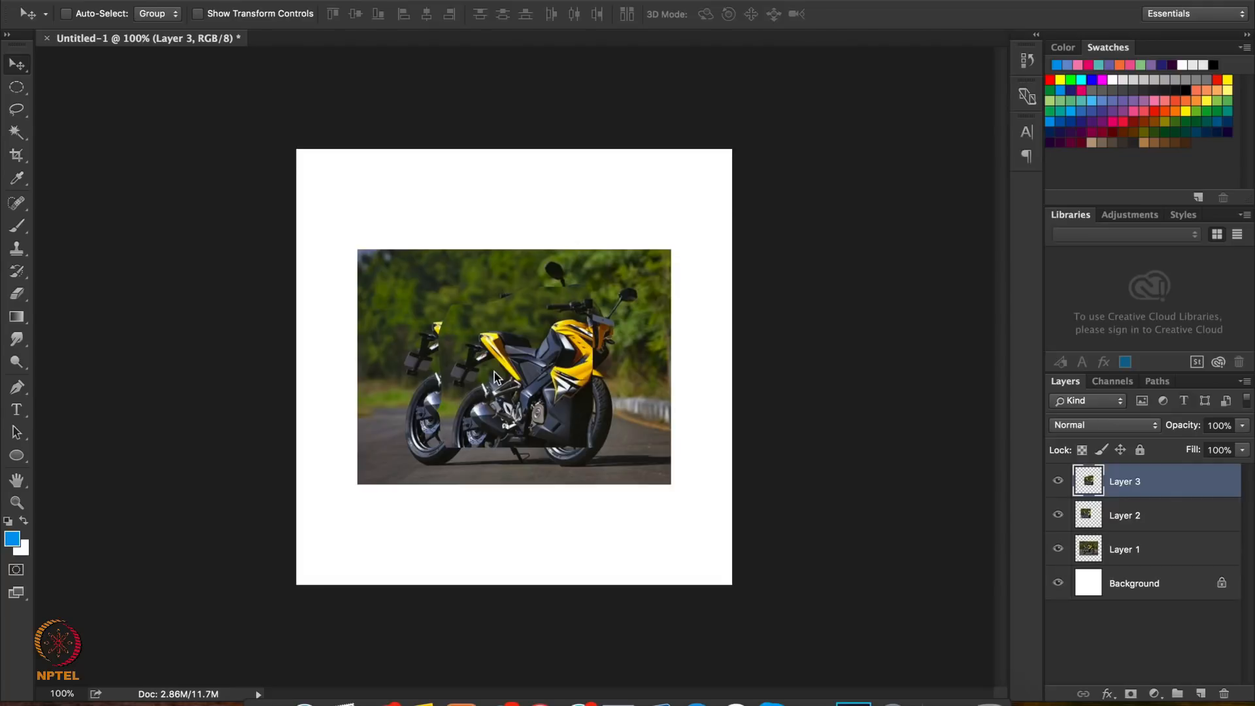
{"action": "key", "text": "super+z"}
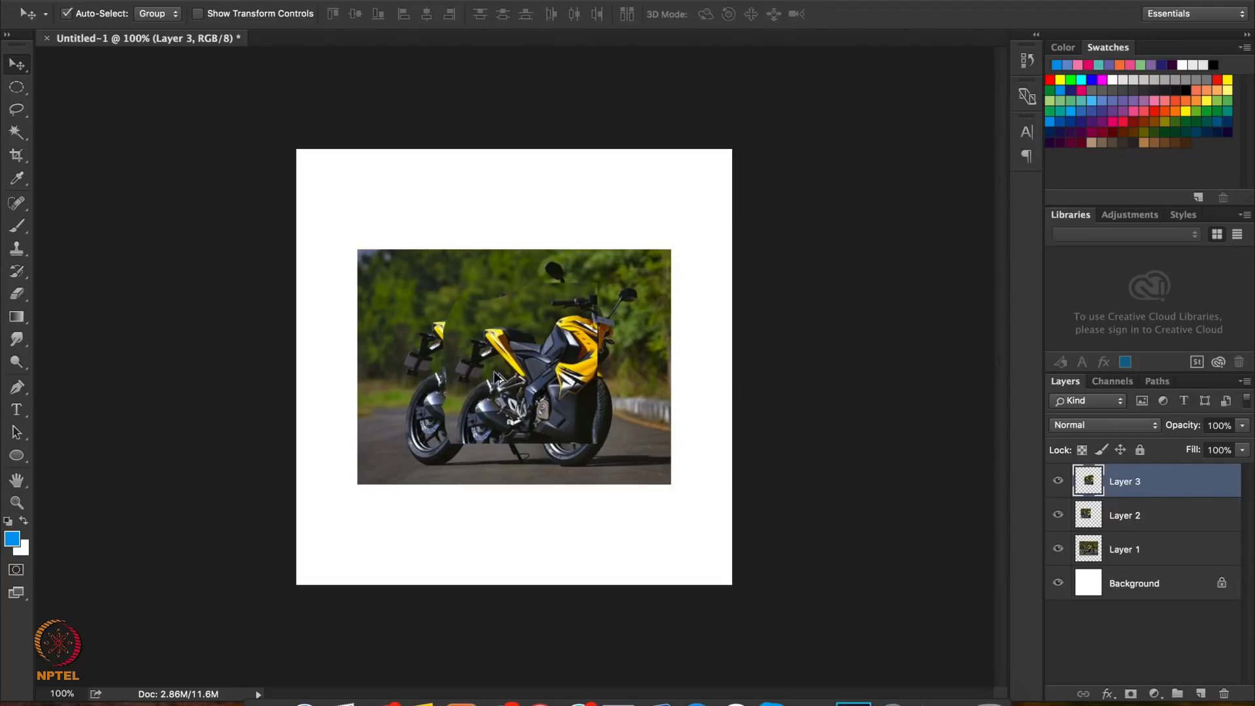
Delete Layer 3 and Layer 2, the two copied motorcycle pieces above the original picture
{"action": "key", "text": "Delete"}
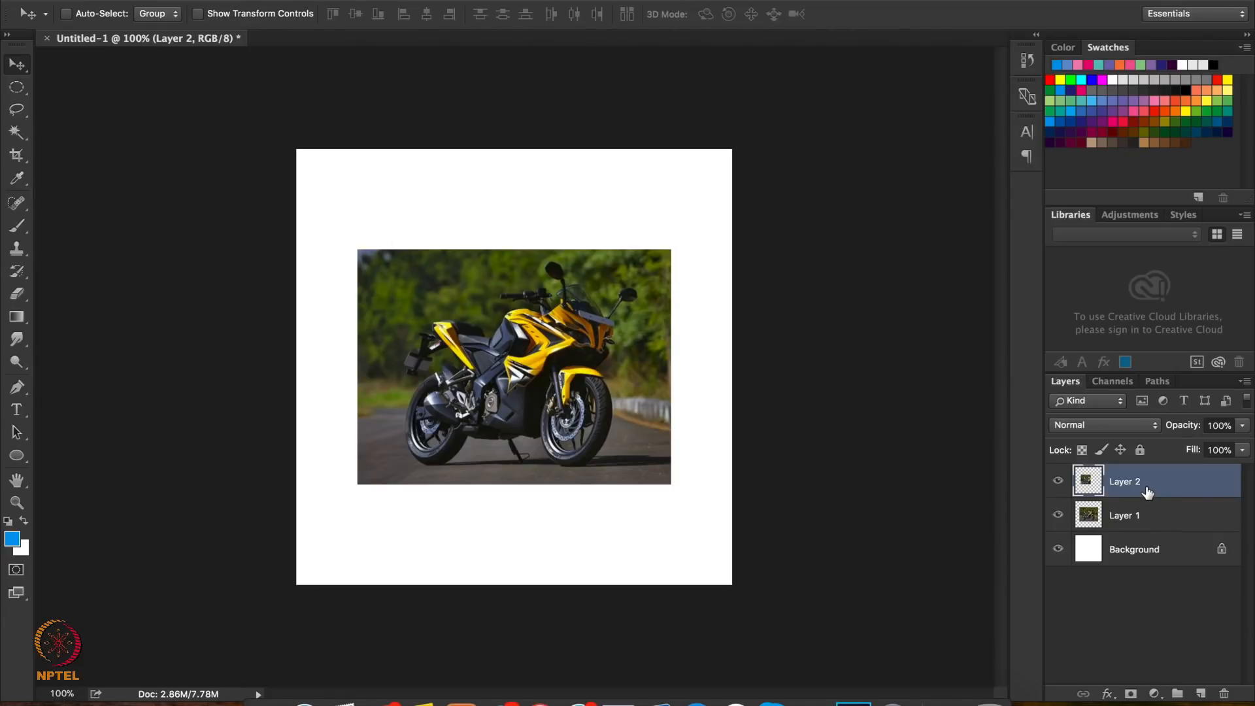
{"action": "key", "text": "Delete"}
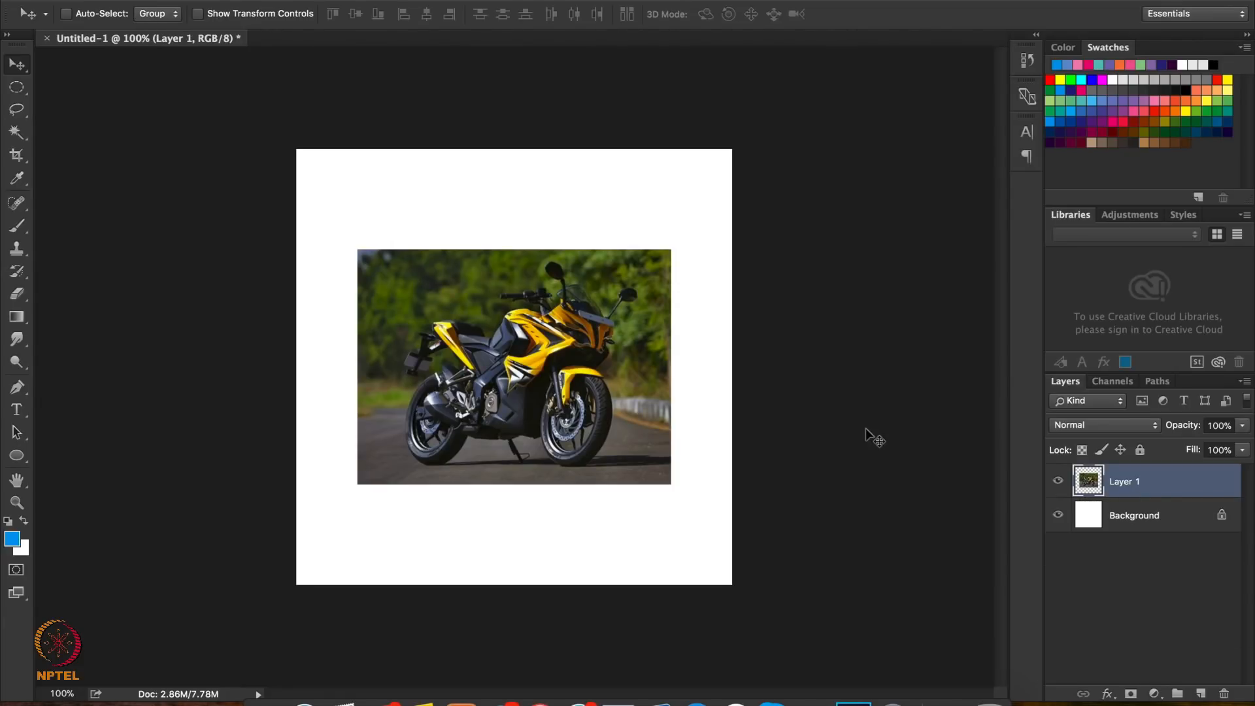
Draw a five-sided selection around the motorcycle's seat and upper rear with the Polygonal Lasso Tool and deselect it
{"action": "left_click", "coordinate": [19, 112]}
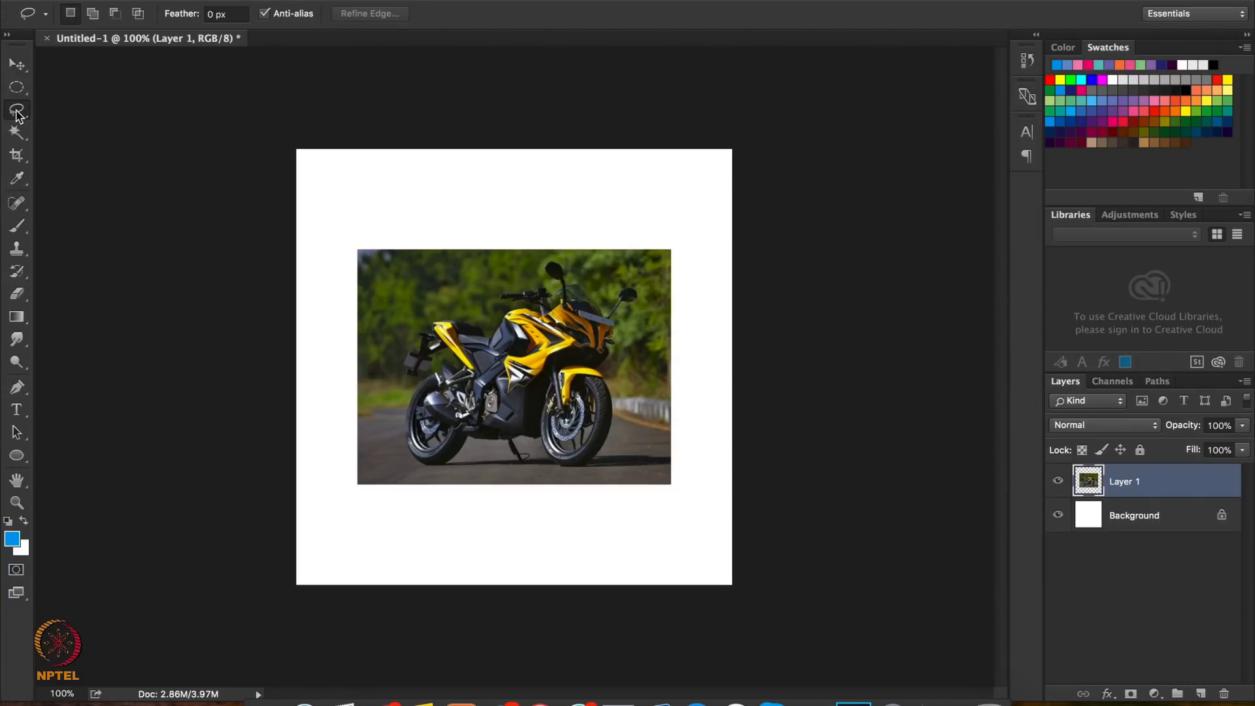
{"action": "right_click", "coordinate": [17, 113]}
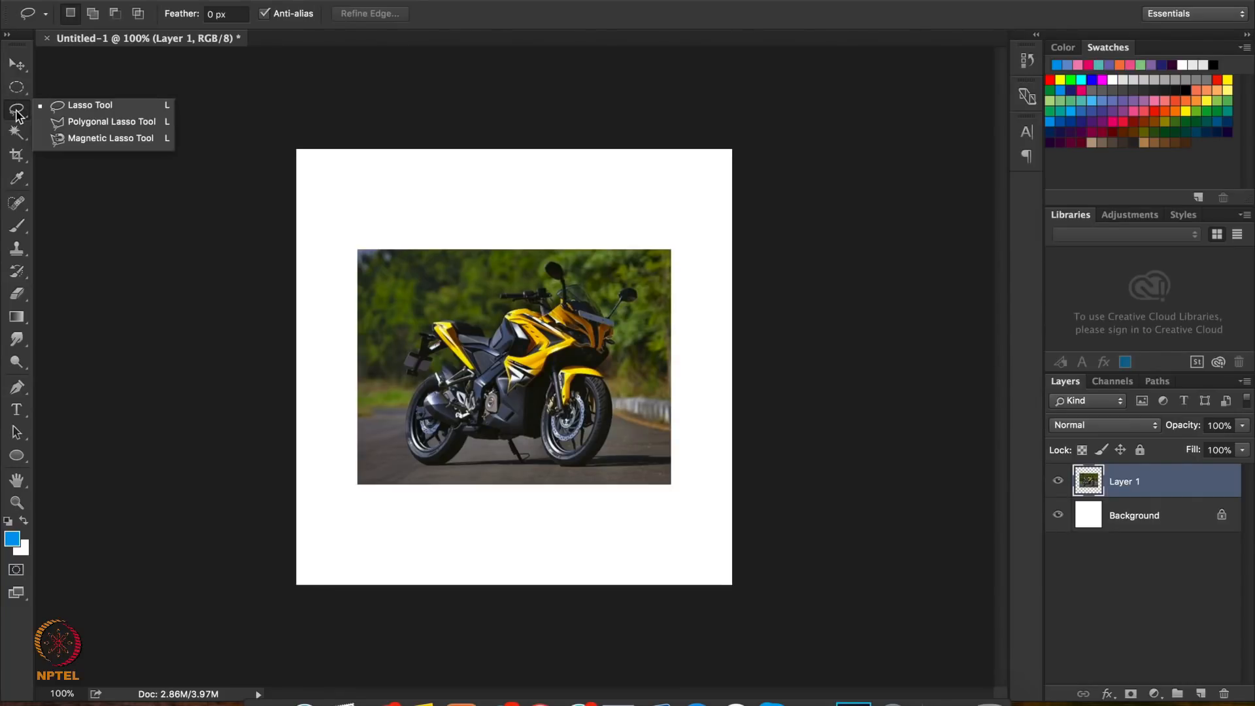
{"action": "left_click", "coordinate": [74, 125]}
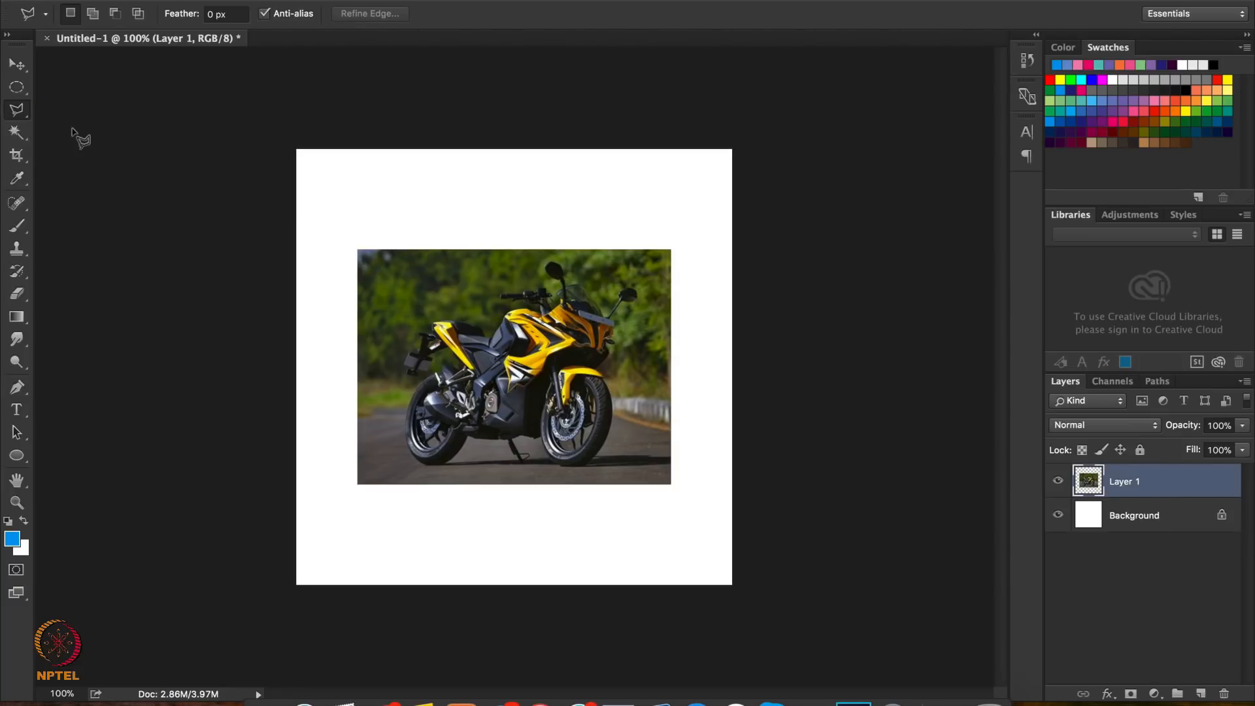
{"action": "left_click", "coordinate": [449, 291]}
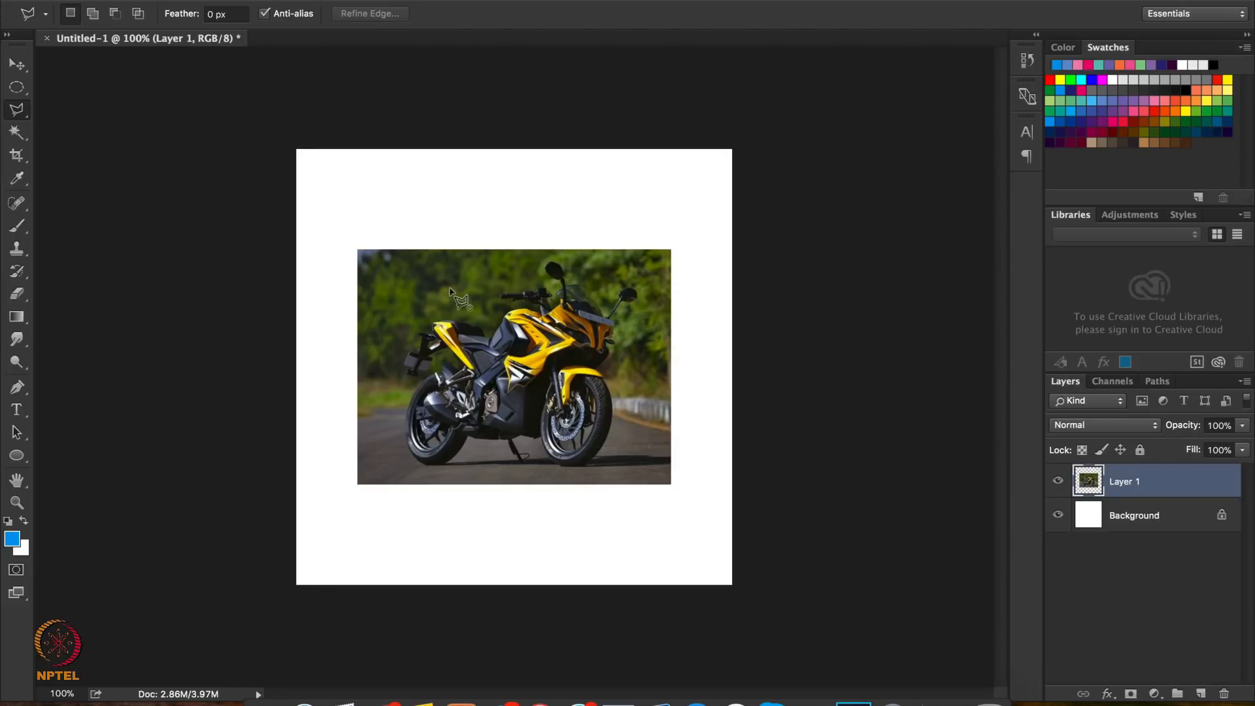
{"action": "left_click", "coordinate": [399, 318]}
{"action": "left_click", "coordinate": [391, 411]}
{"action": "left_click", "coordinate": [546, 395]}
{"action": "left_click", "coordinate": [533, 292]}
{"action": "left_click", "coordinate": [451, 288]}
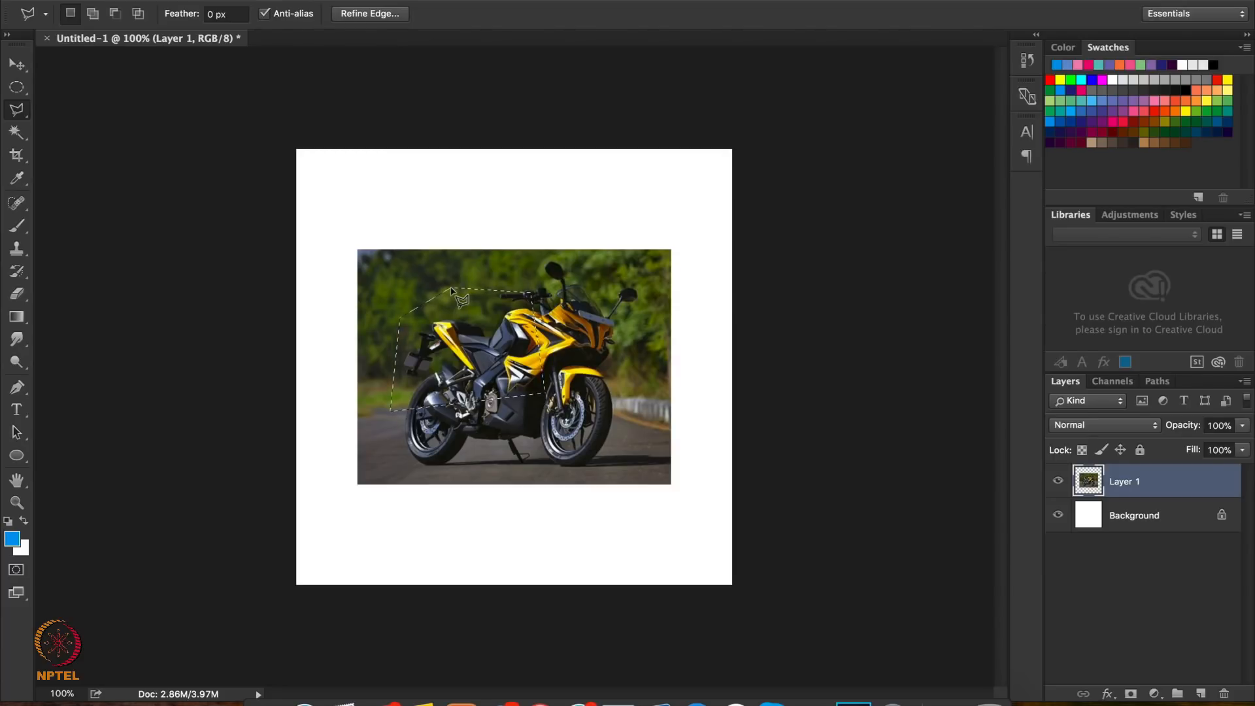
{"action": "key", "text": "ctrl+d"}
Trace the motorcycle's tail, seat and upper tank with the Magnetic Lasso Tool and close the outline into a selection
{"action": "right_click", "coordinate": [17, 118]}
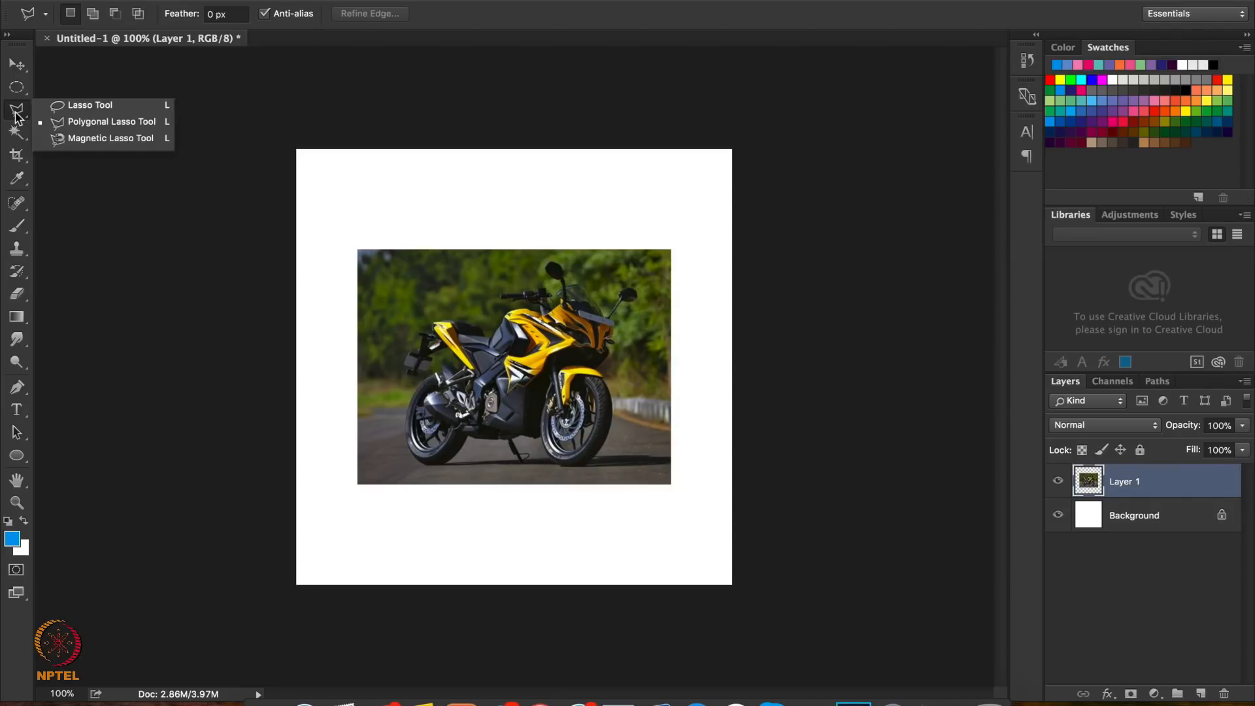
{"action": "left_click", "coordinate": [91, 139]}
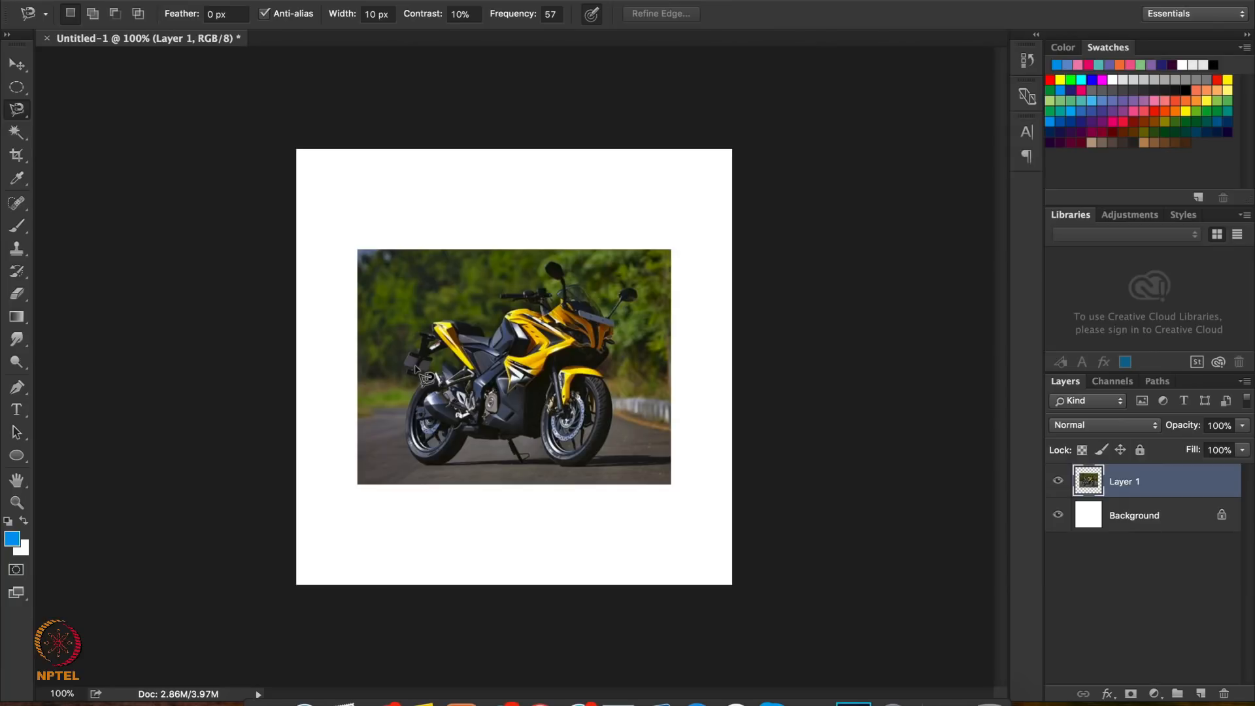
{"action": "key", "text": "super+plus"}
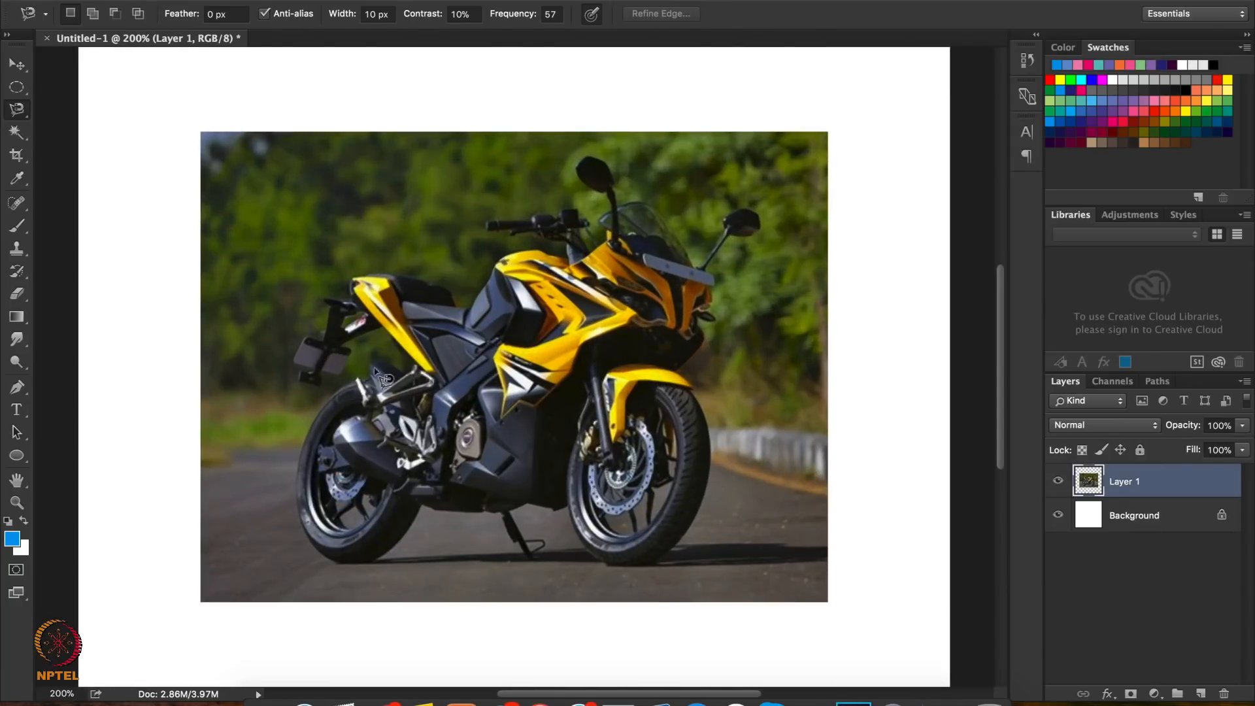
{"action": "left_click", "coordinate": [292, 358]}
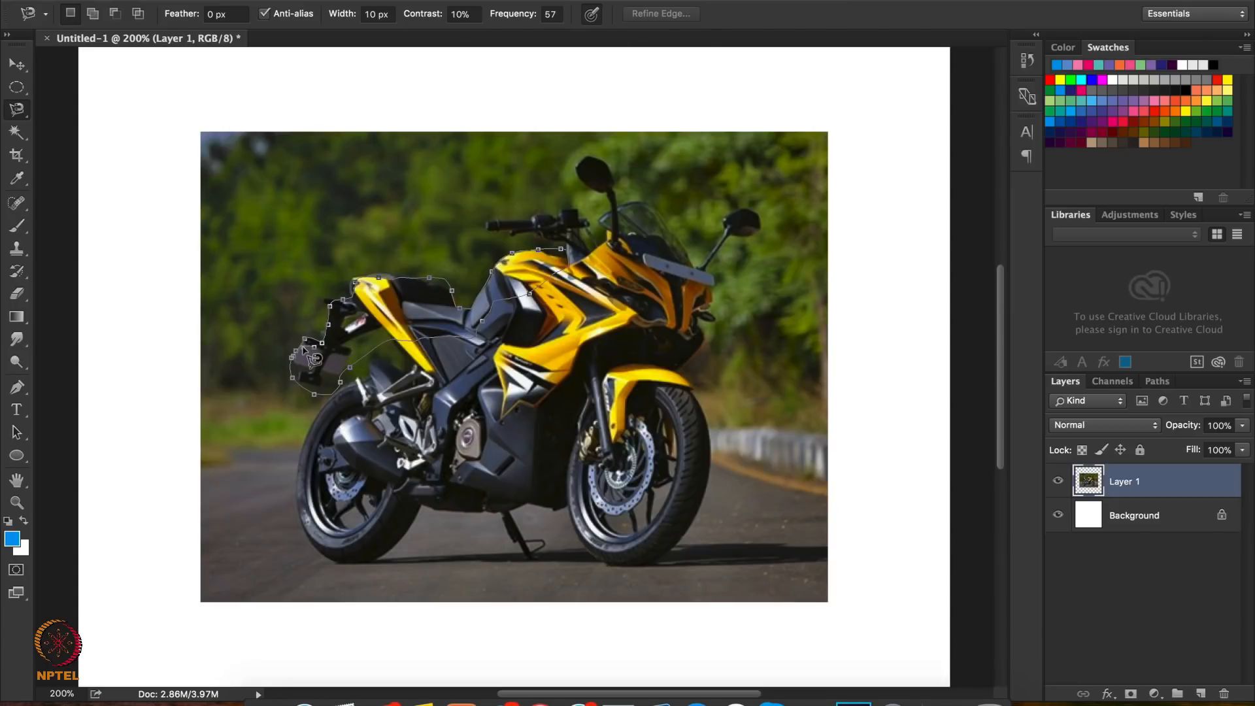
{"action": "left_click", "coordinate": [307, 353]}
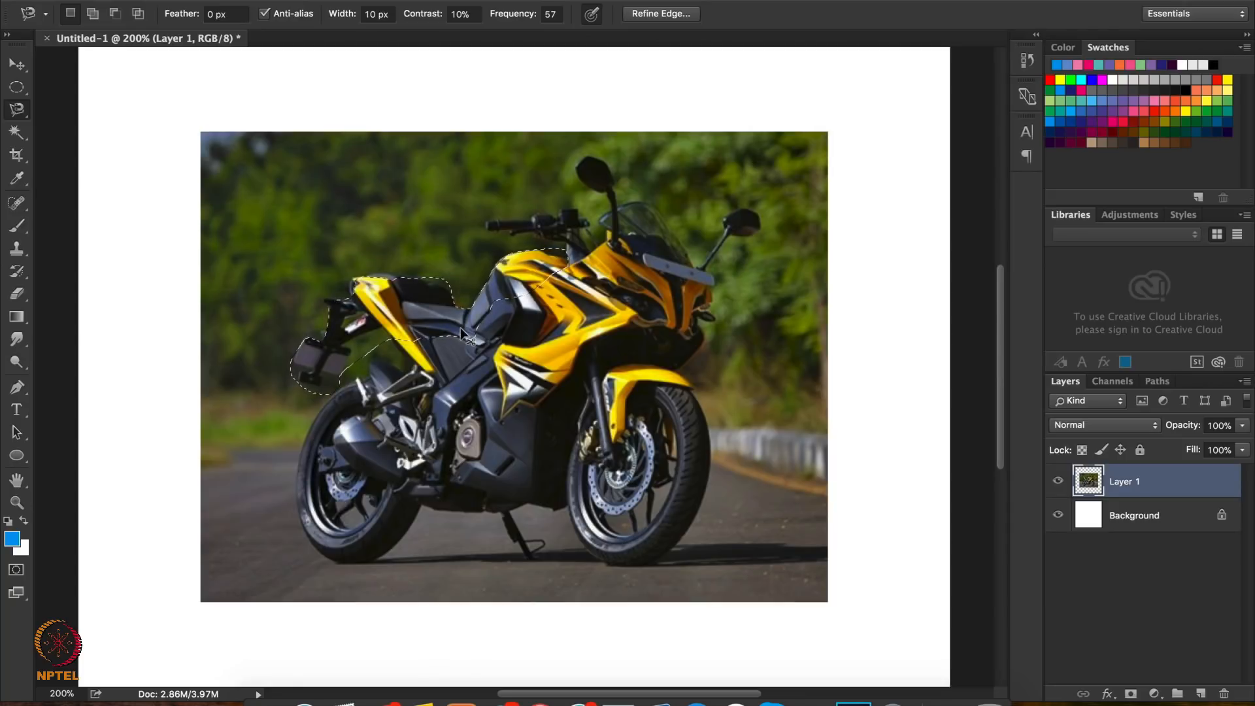
Copy the traced tail, seat and tank area to a new layer, try moving it below the motorcycle, and undo both changes
{"action": "key", "text": "ctrl+j"}
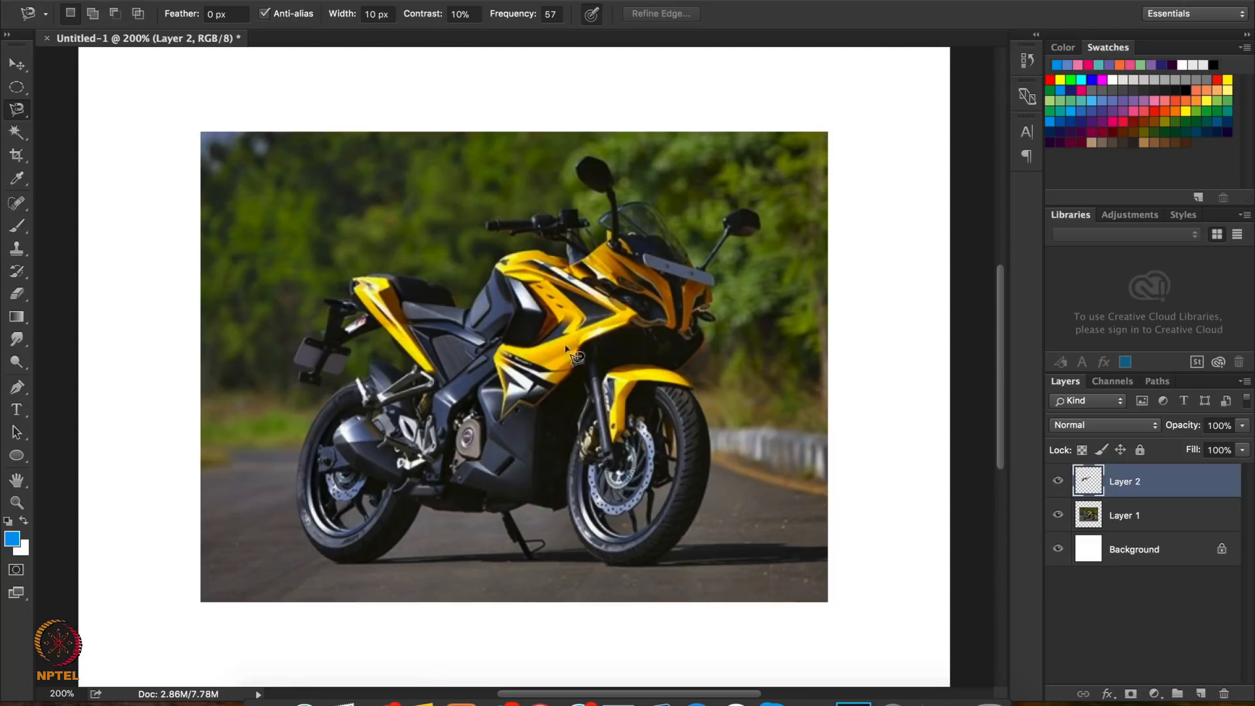
{"action": "left_click", "coordinate": [17, 65]}
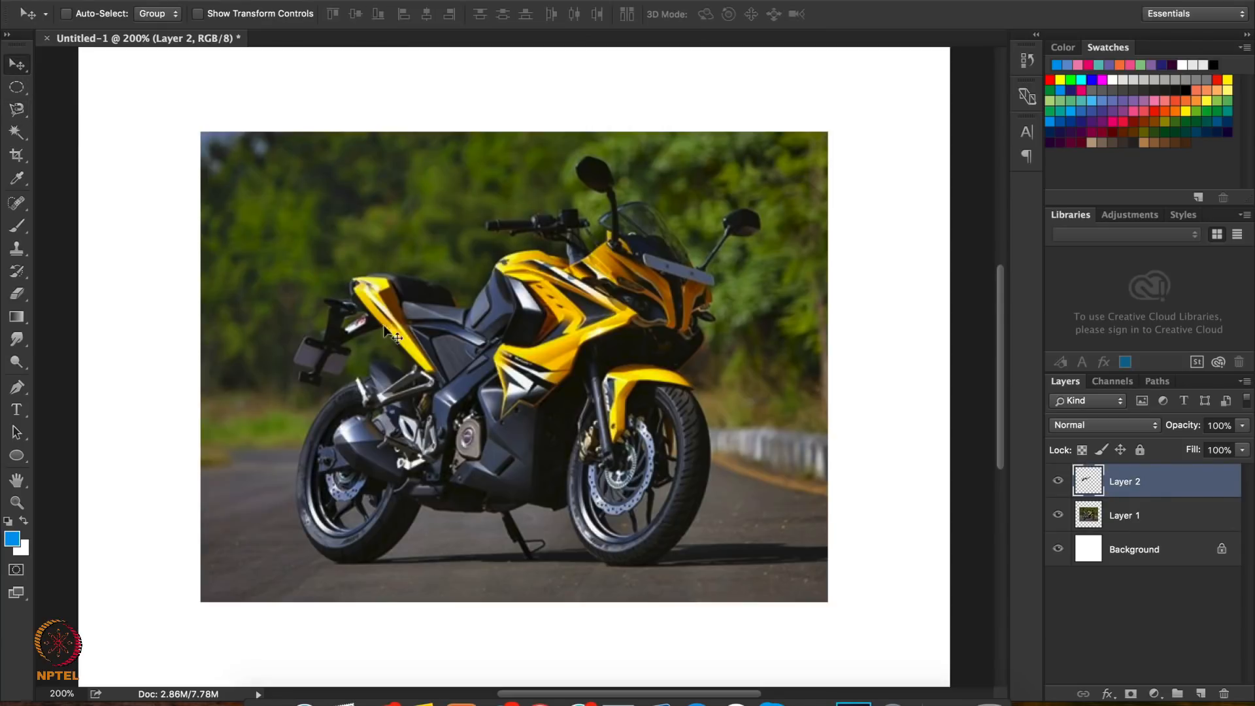
{"action": "left_click_drag", "start_coordinate": [393, 336], "coordinate": [495, 602]}
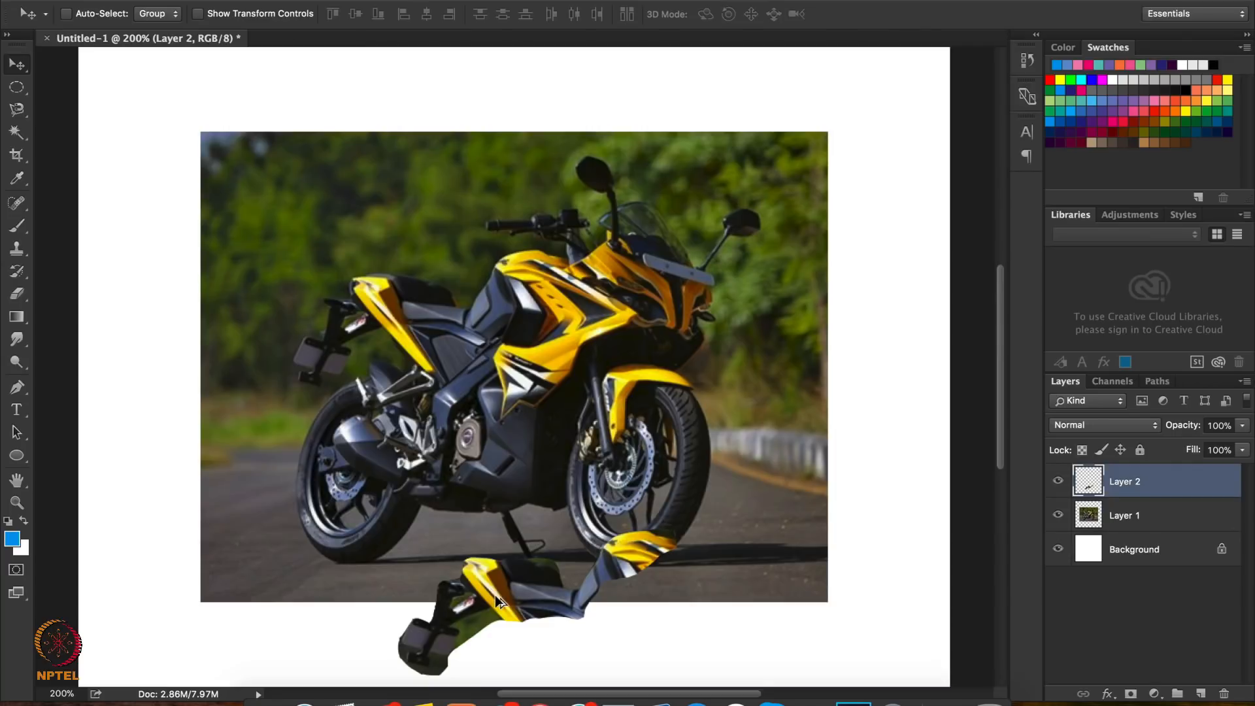
{"action": "key", "text": "ctrl+alt+z"}
{"action": "key", "text": "ctrl+alt+z"}
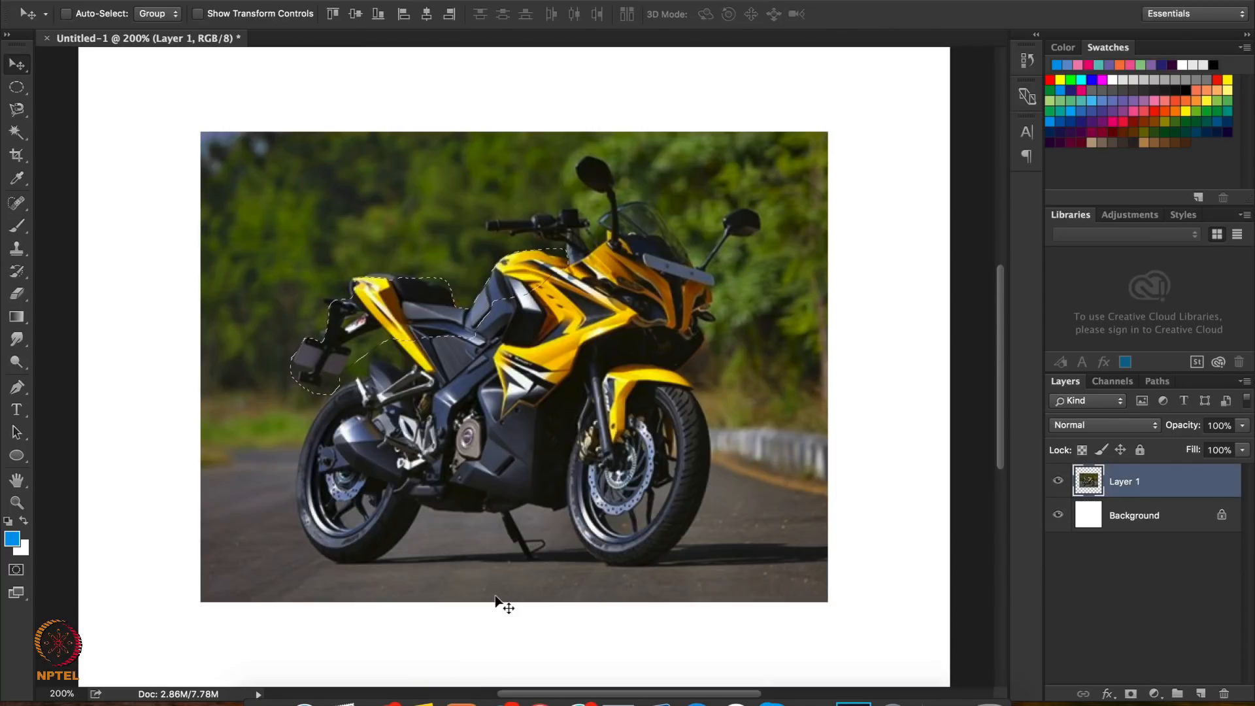
Try cropping the canvas with the Crop Tool to the edges of the motorcycle picture
{"action": "left_click", "coordinate": [17, 156]}
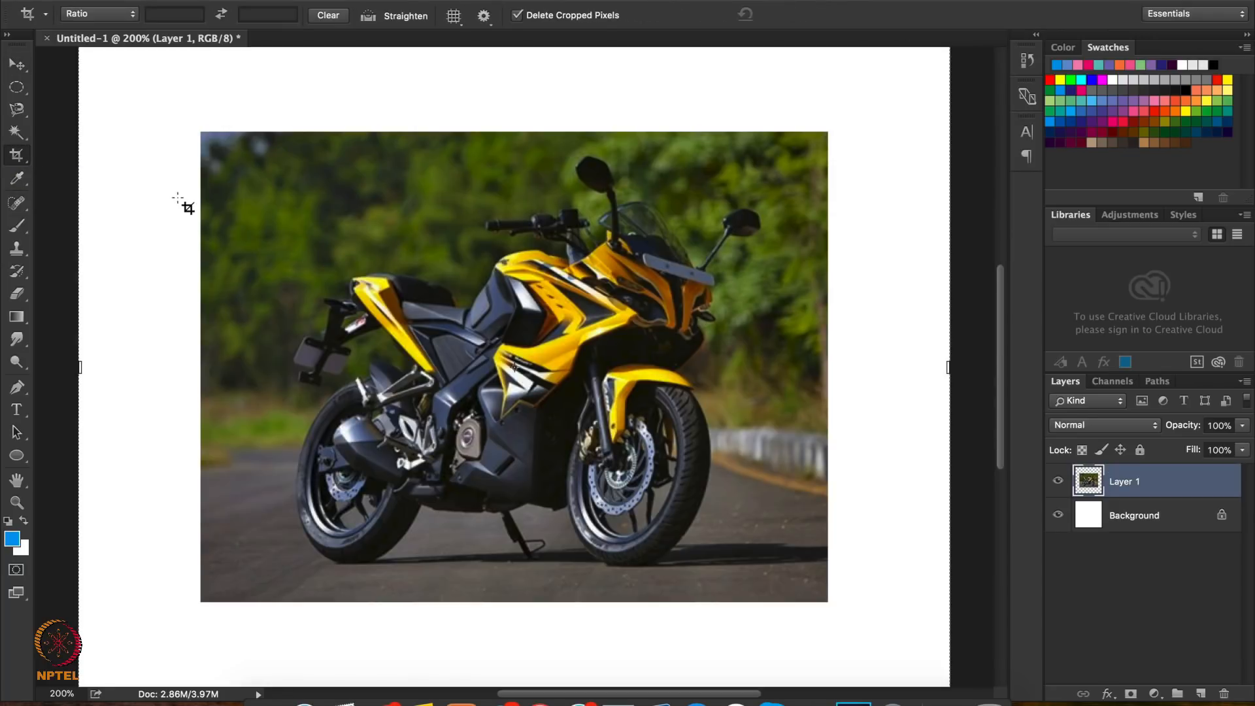
{"action": "key", "text": "super+minus"}
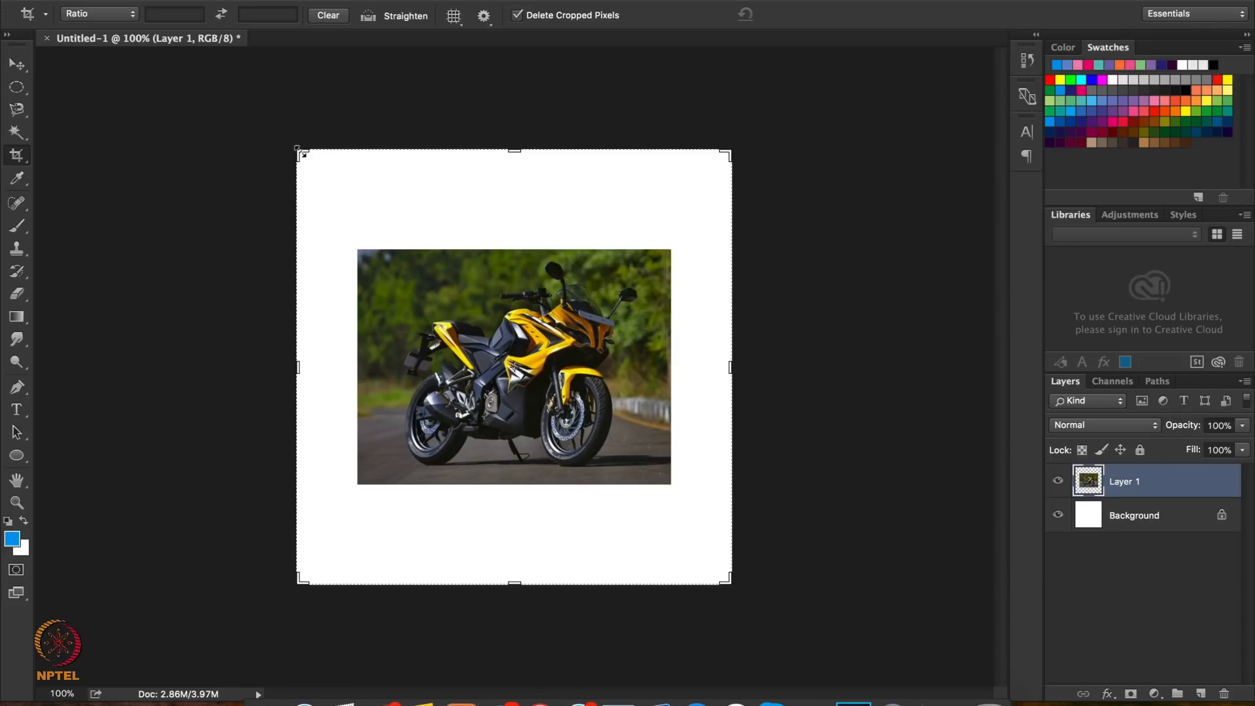
{"action": "left_click_drag", "start_coordinate": [301, 152], "coordinate": [327, 199]}
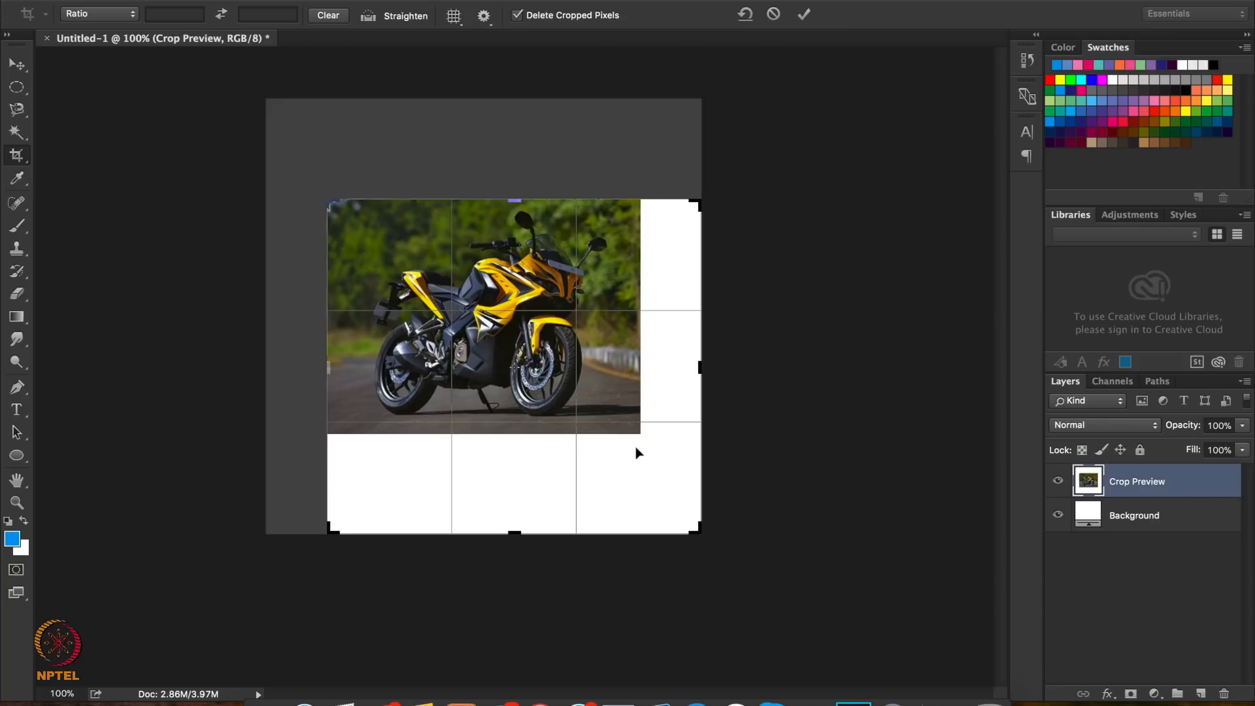
{"action": "left_click_drag", "start_coordinate": [697, 530], "coordinate": [663, 479]}
{"action": "key", "text": "Return"}
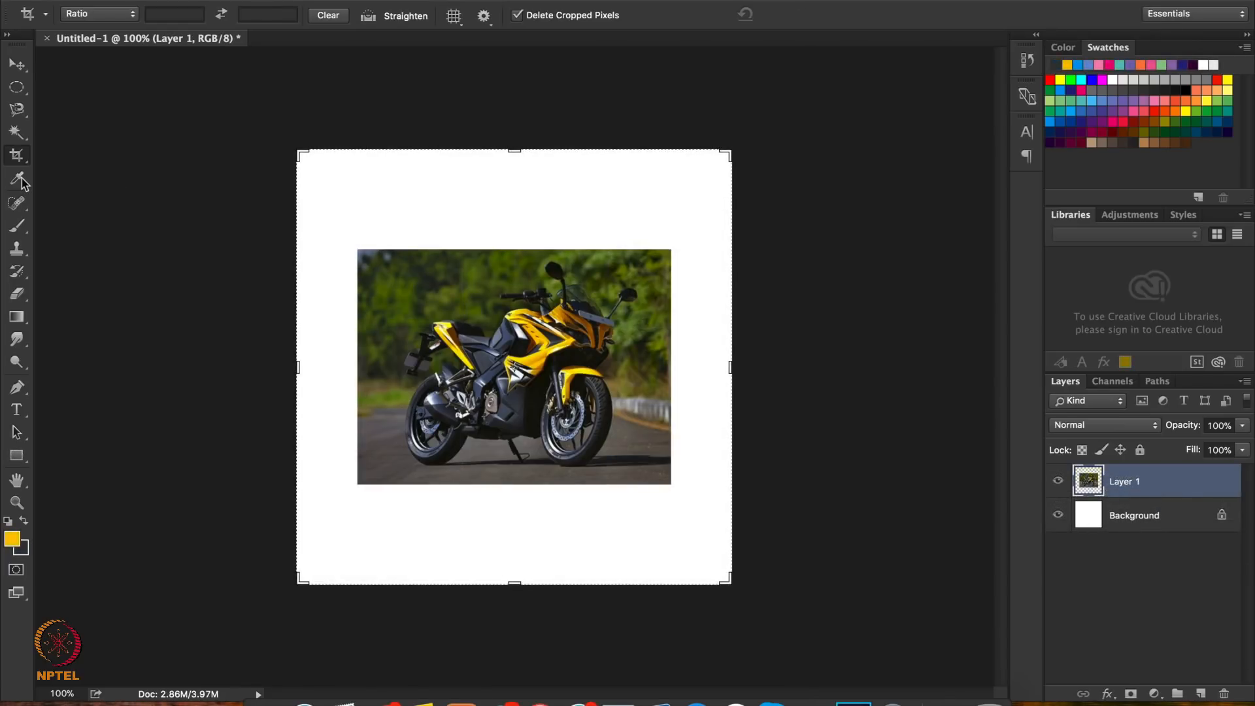
Sample foreground colours with the Eyedropper Tool from the motorcycle's dark tank side, the green foliage and the seat
{"action": "left_click", "coordinate": [18, 178]}
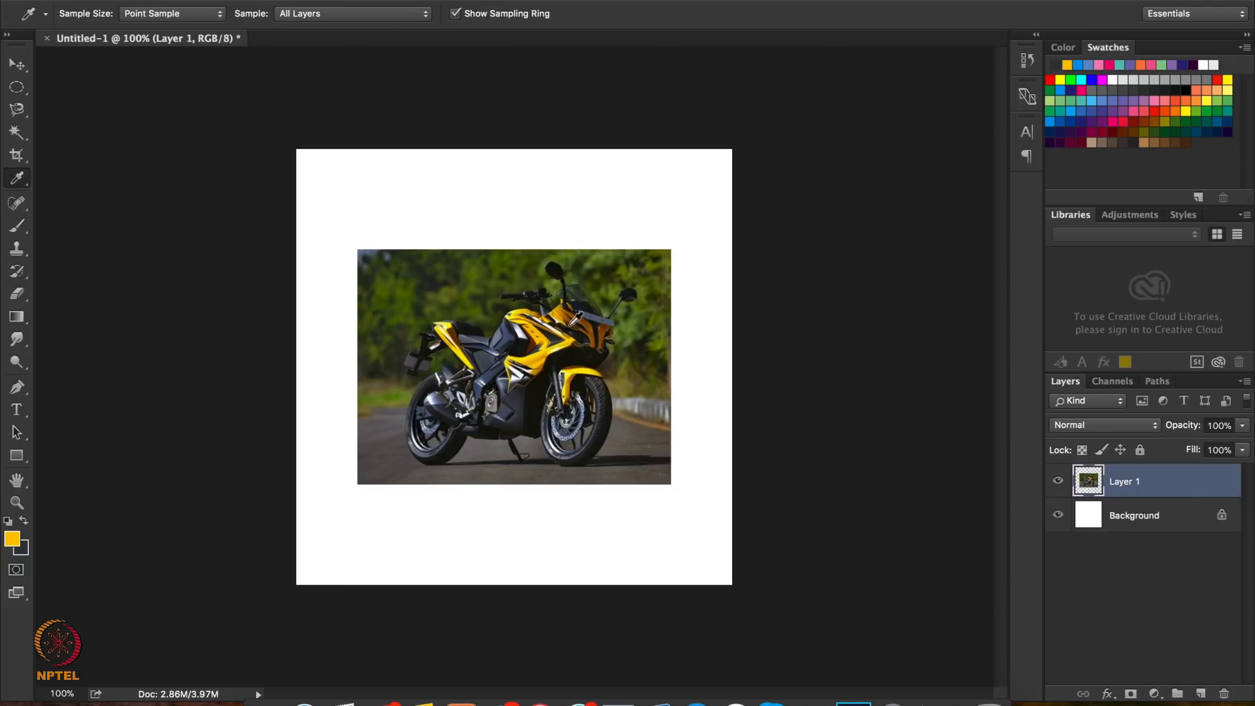
{"action": "key", "text": "super+equal"}
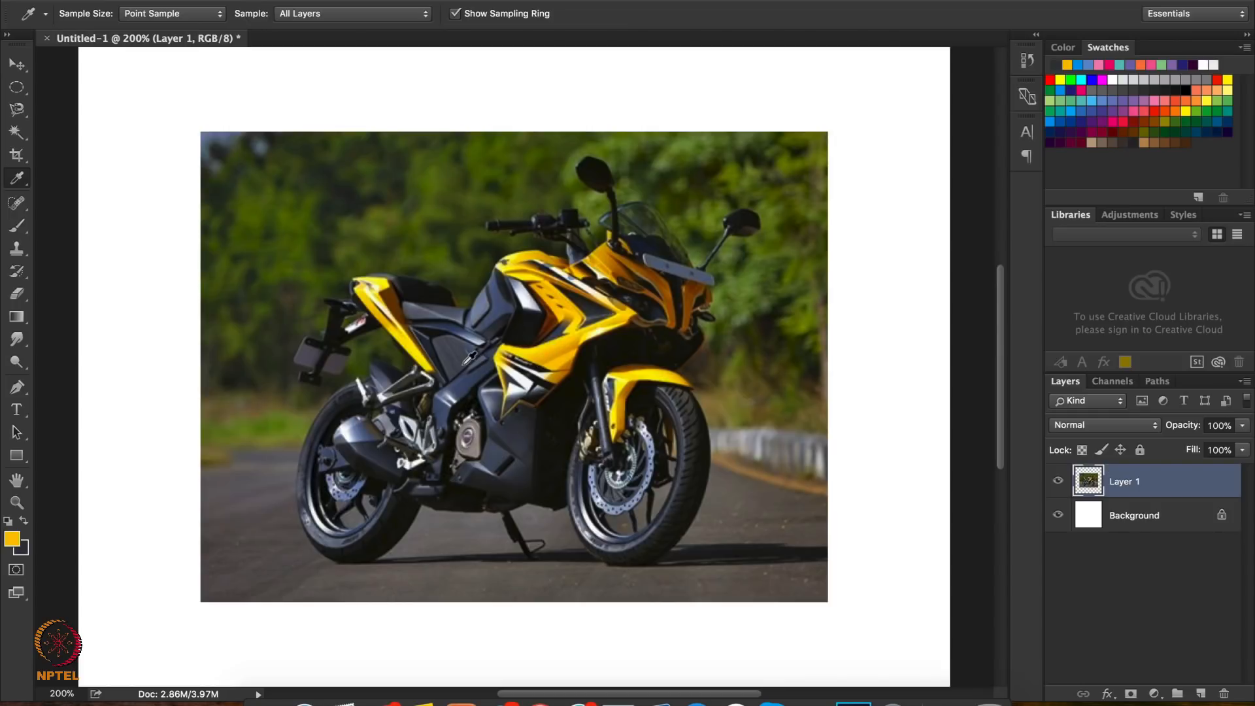
{"action": "left_click", "coordinate": [502, 306]}
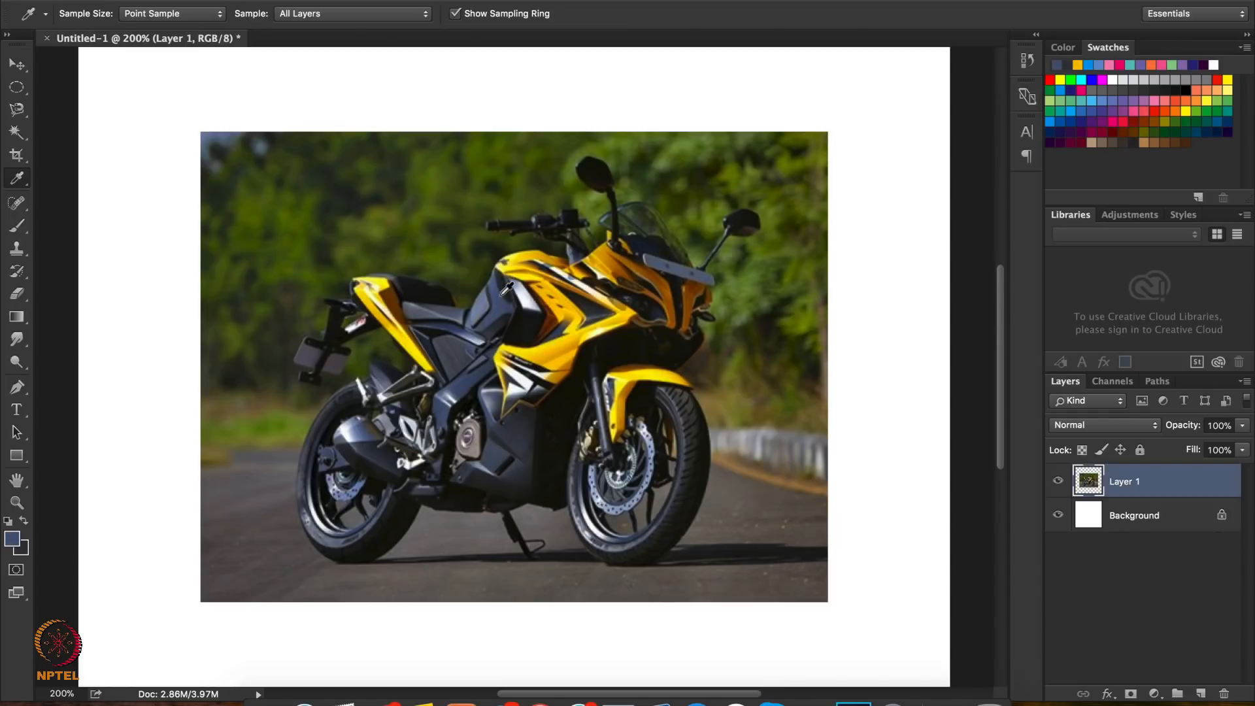
{"action": "left_click", "coordinate": [507, 294]}
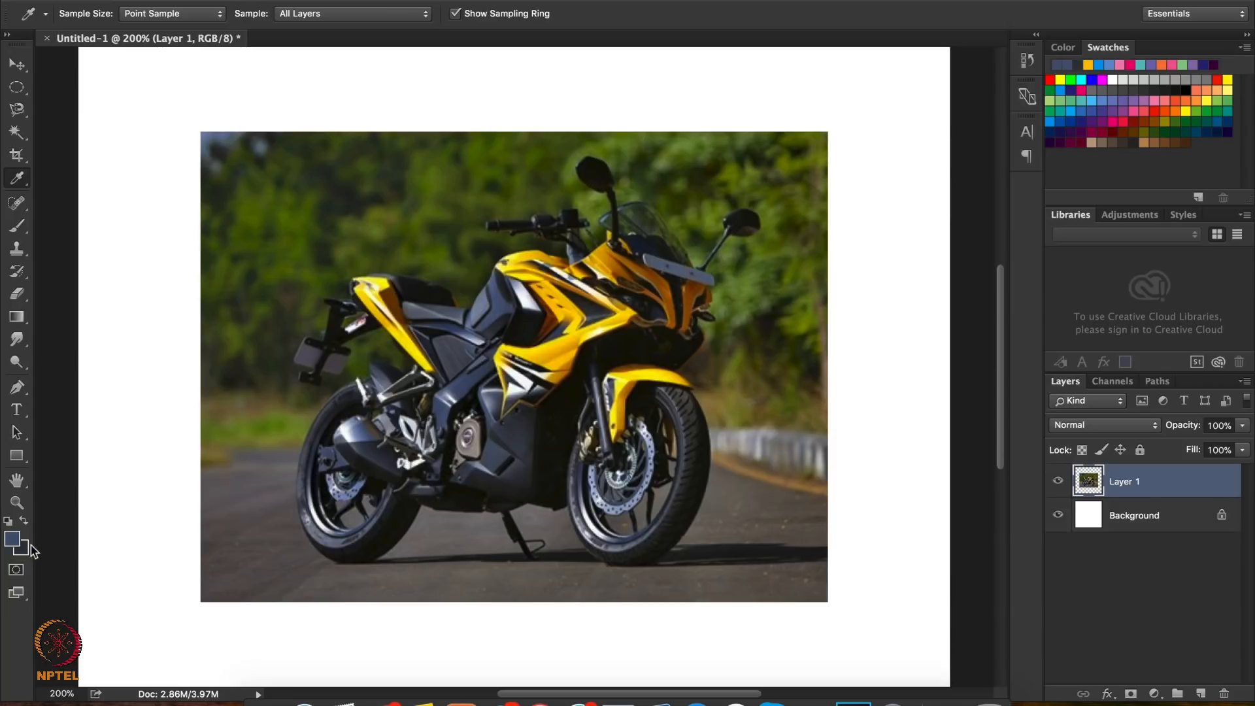
{"action": "left_click", "coordinate": [282, 214]}
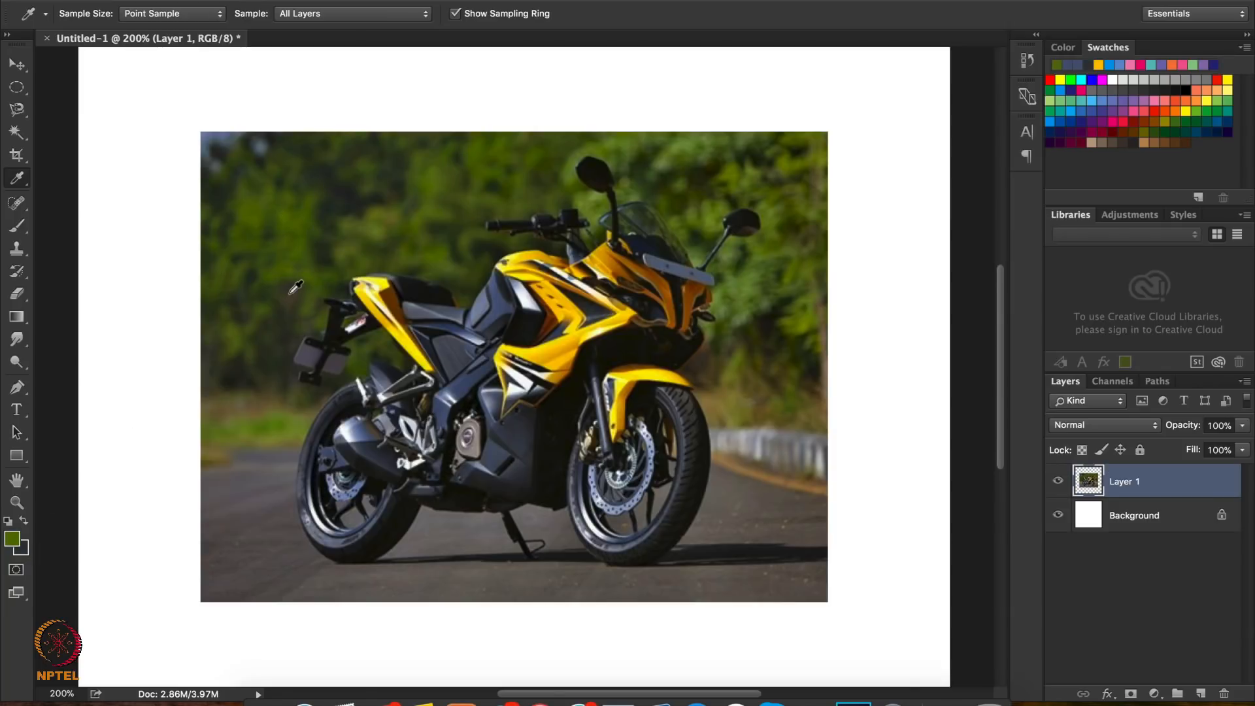
{"action": "left_click", "coordinate": [447, 310]}
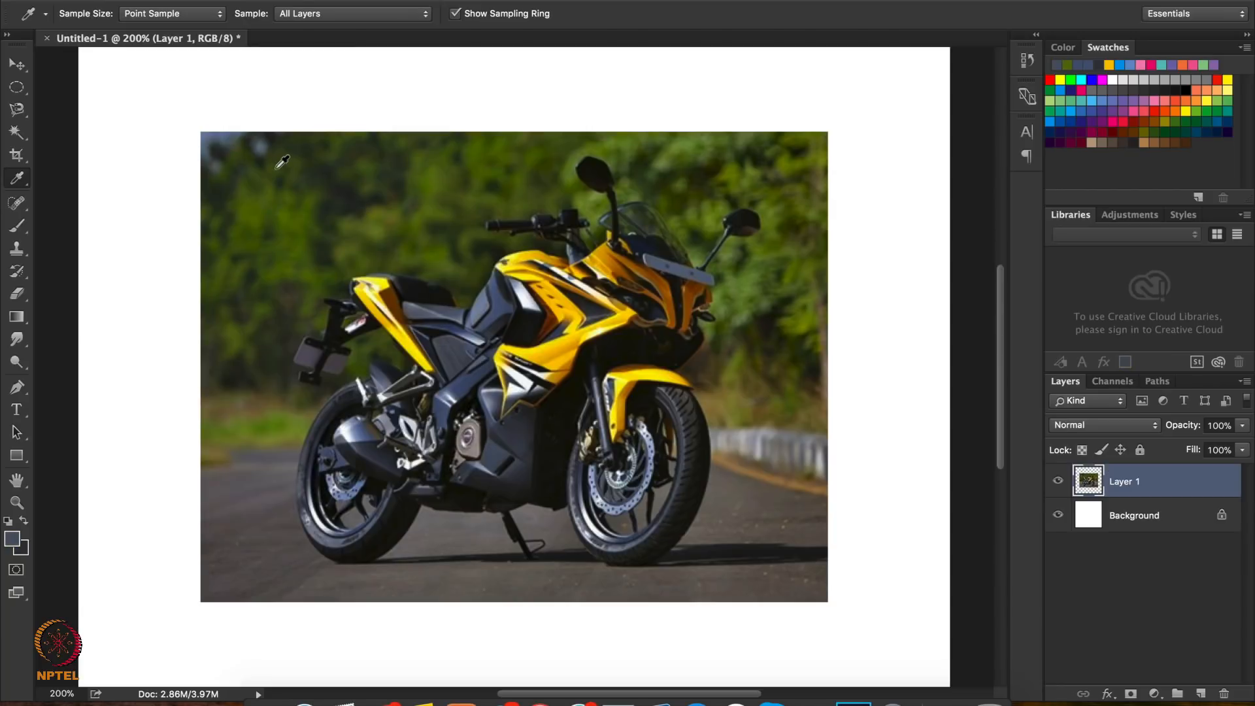
Sample the green foliage beside the motorcycle as the background colour with the Eyedropper Tool
{"action": "left_click", "coordinate": [267, 201], "text": "alt"}
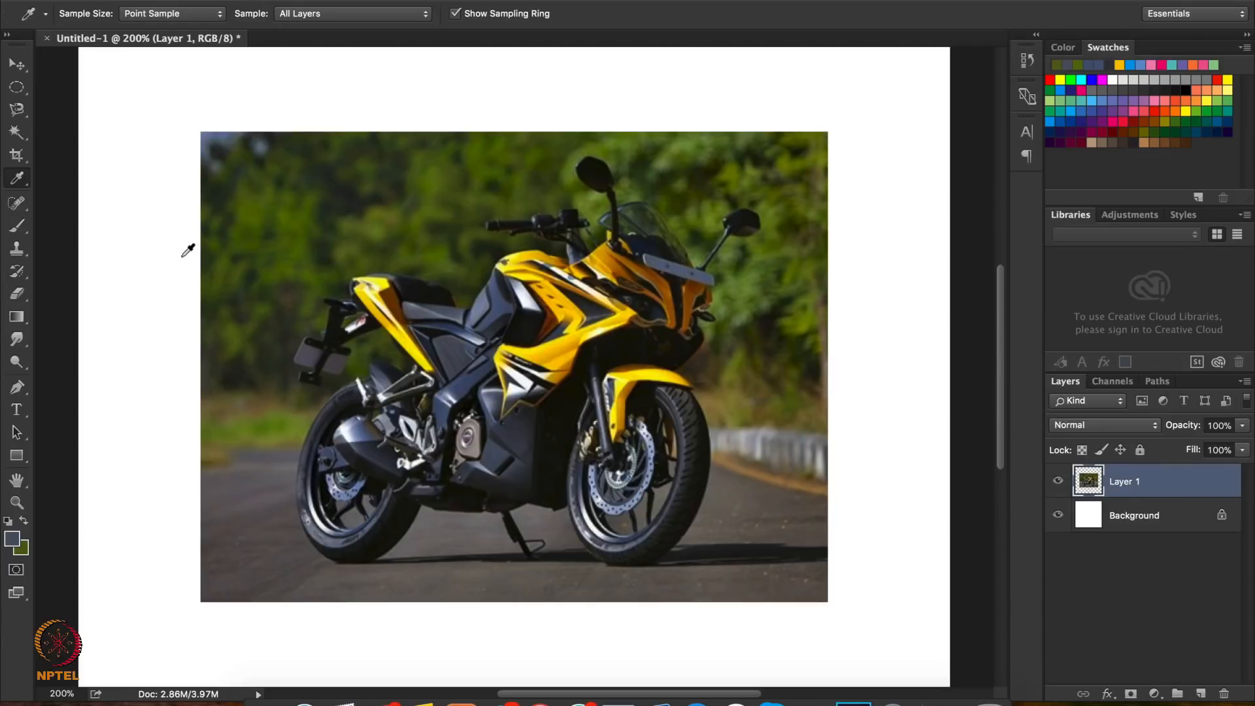
{"action": "key", "text": "super+minus"}
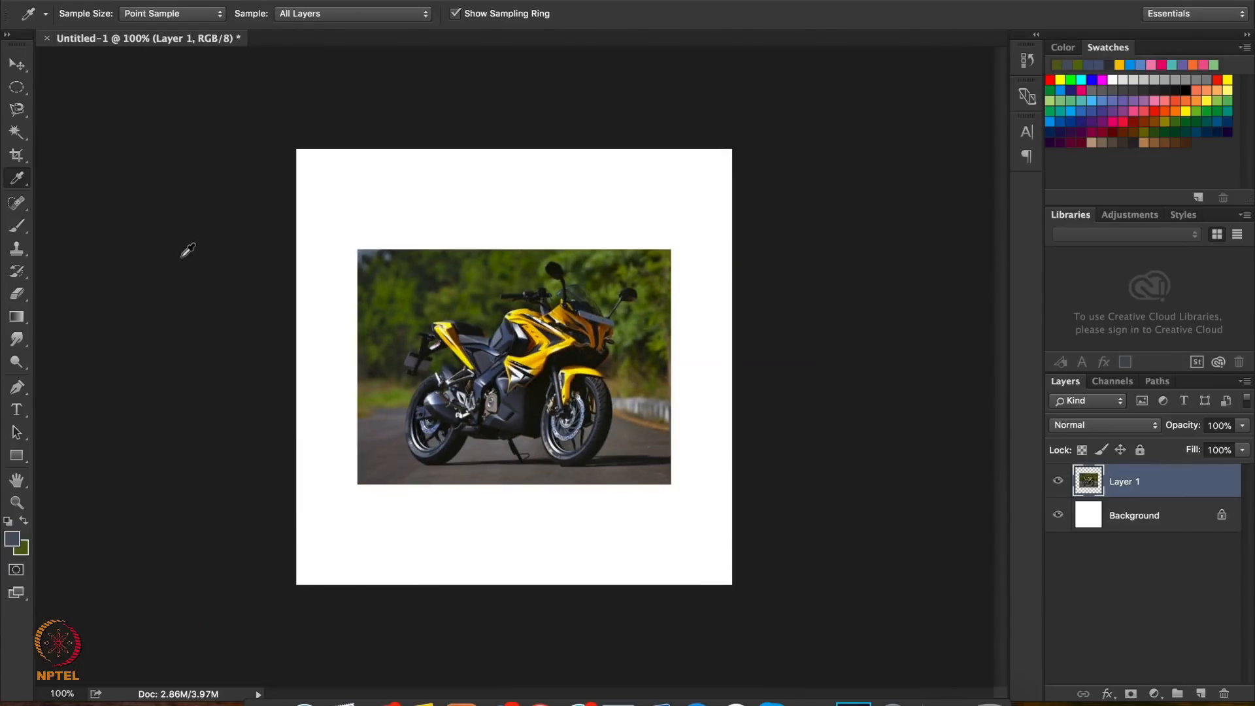
Paint a few short horizontal strokes with the soft 38 px brush in the white area above the picture
{"action": "left_click", "coordinate": [21, 229]}
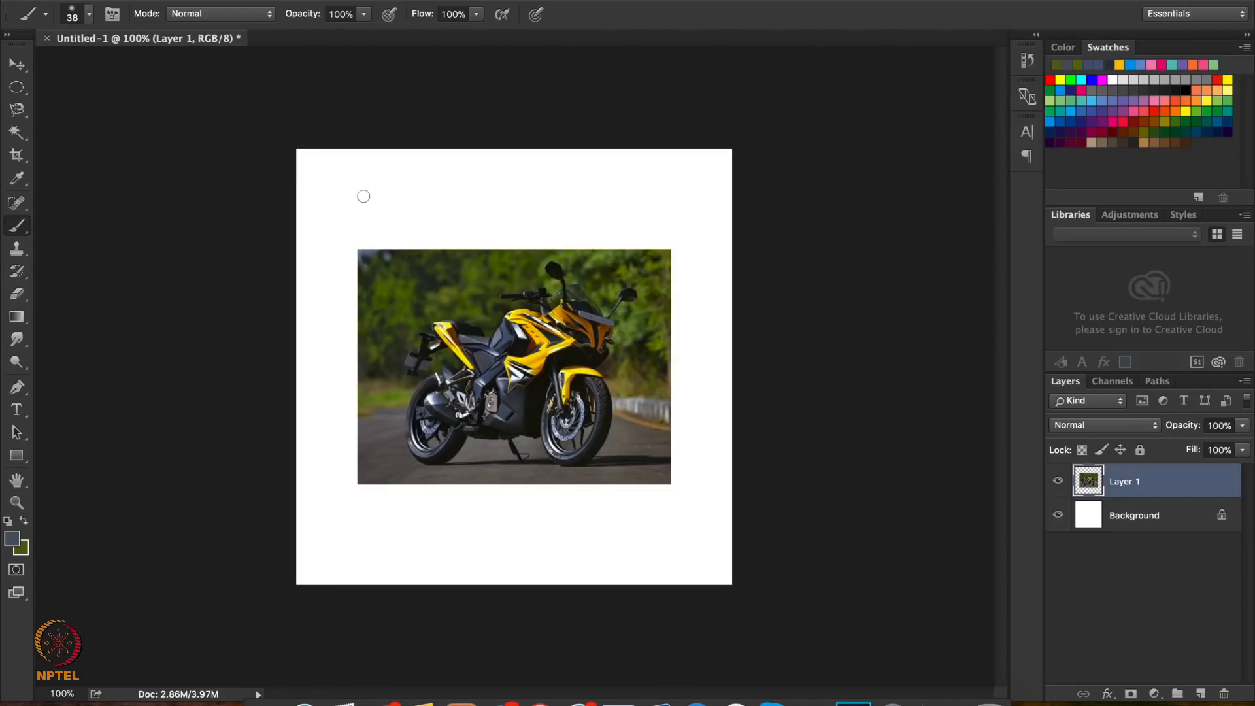
{"action": "left_click_drag", "start_coordinate": [337, 210], "coordinate": [443, 208]}
{"action": "left_click_drag", "start_coordinate": [373, 178], "coordinate": [529, 181]}
Paint one stroke with the hard round 44 px brush and another at 87 px beside the soft strokes
{"action": "left_click", "coordinate": [89, 14]}
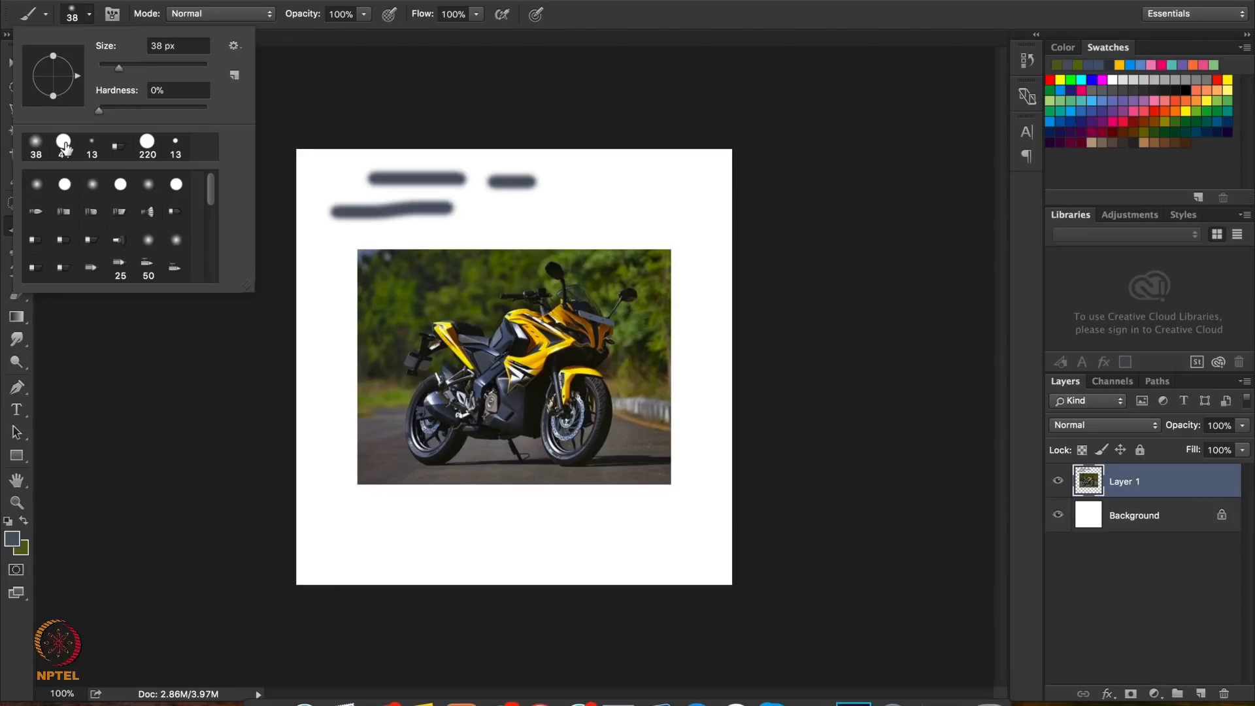
{"action": "left_click", "coordinate": [63, 143]}
{"action": "left_click_drag", "start_coordinate": [514, 201], "coordinate": [560, 200]}
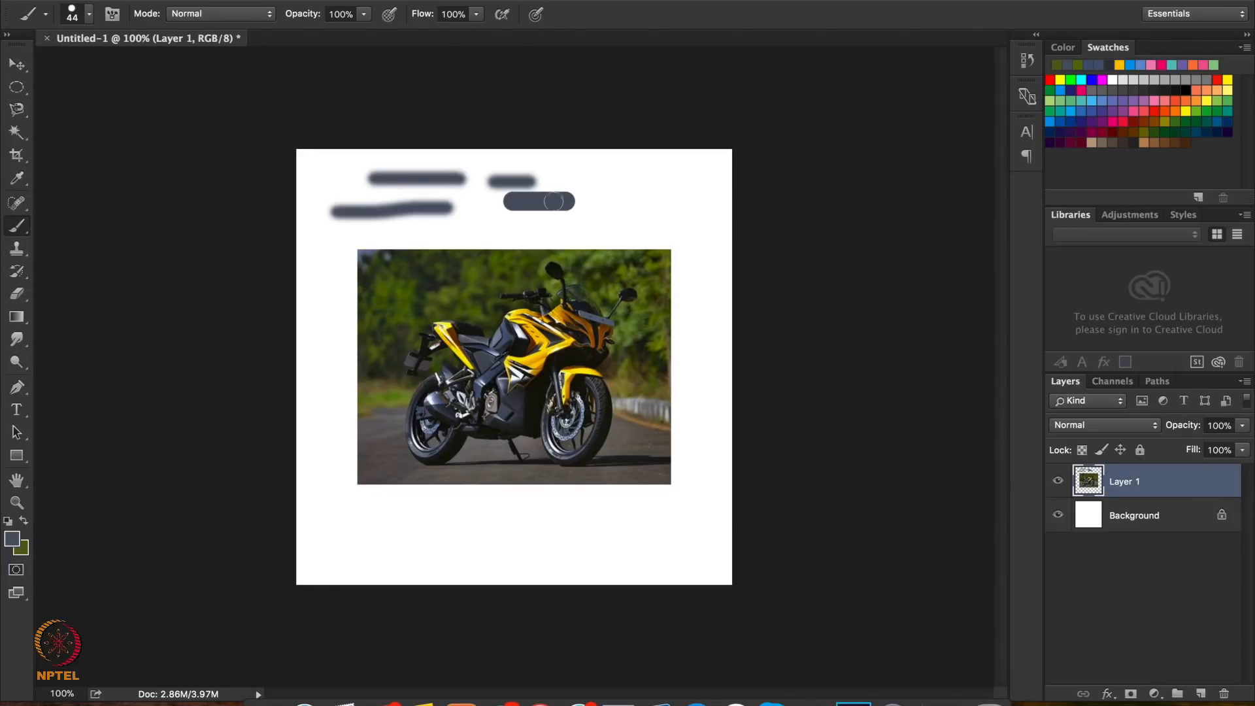
{"action": "left_click", "coordinate": [90, 14]}
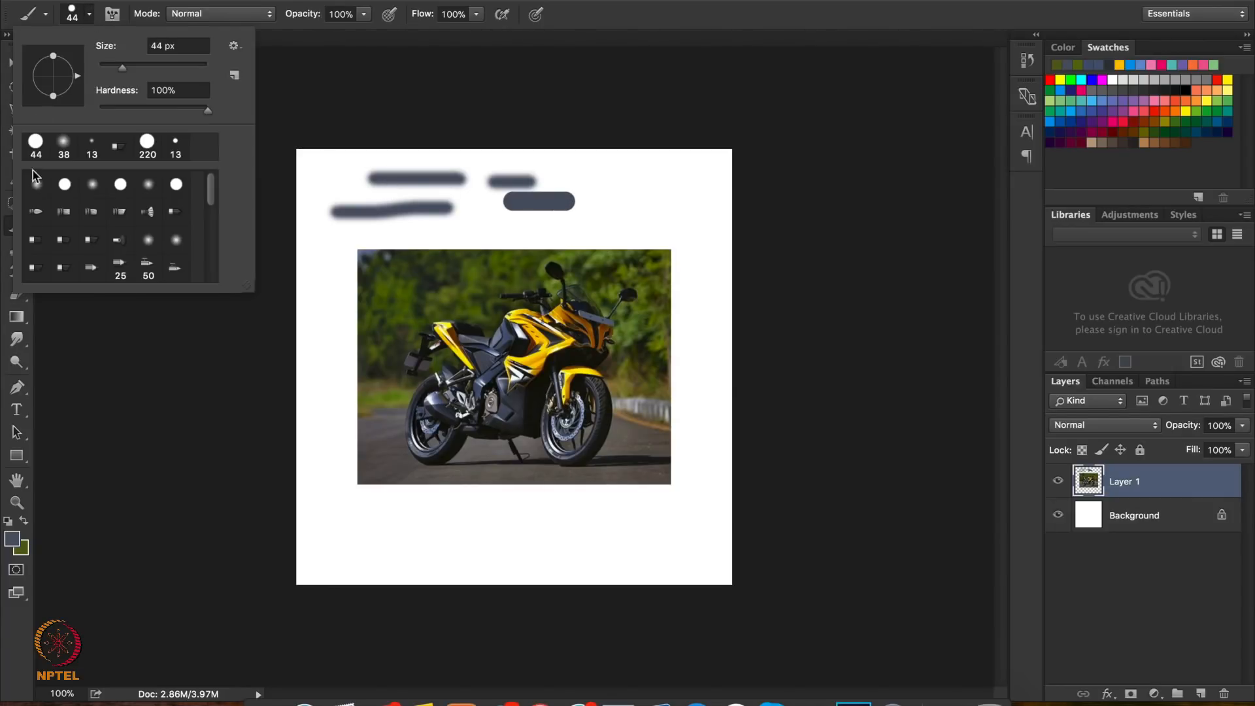
{"action": "left_click_drag", "start_coordinate": [124, 69], "coordinate": [146, 70]}
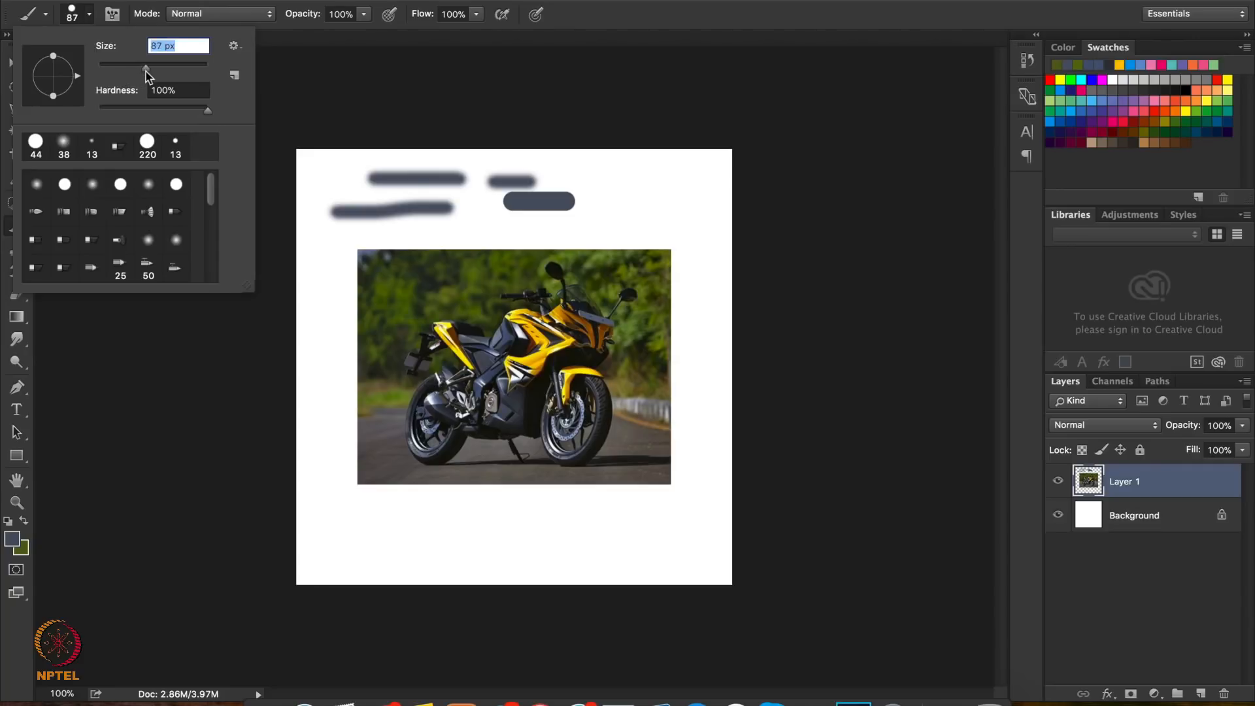
{"action": "left_click", "coordinate": [621, 211]}
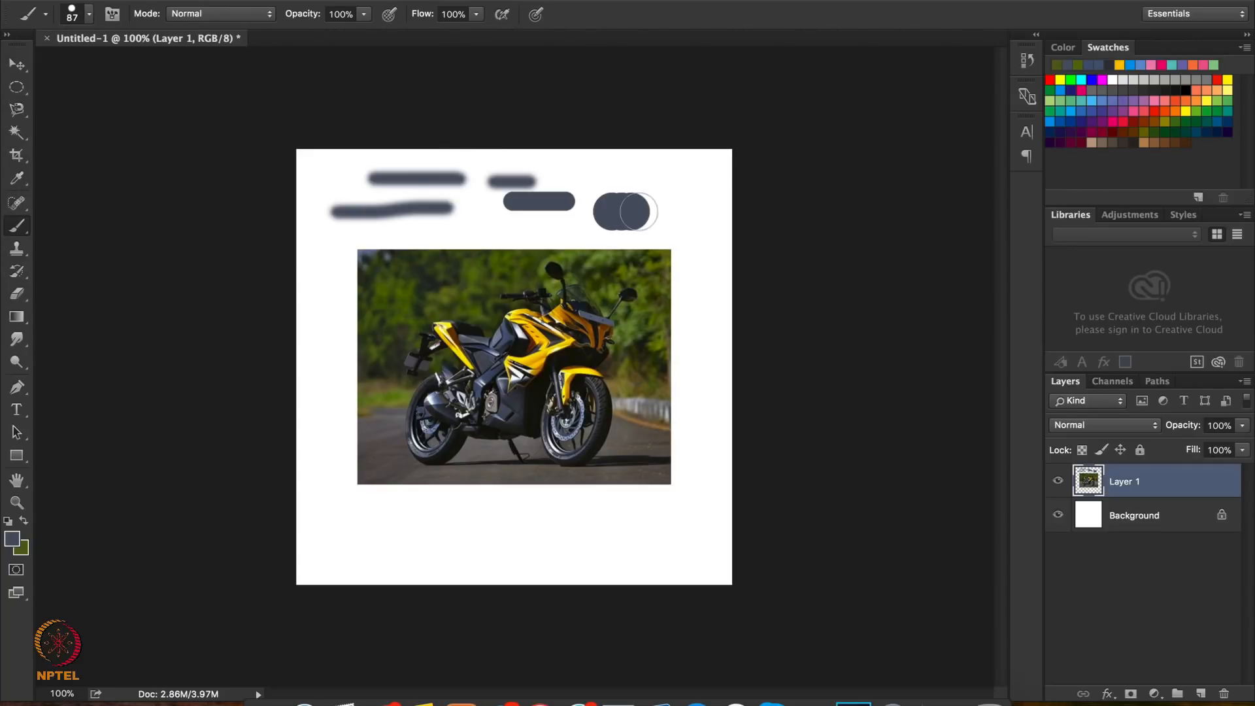
Undo all the brush strokes painted above the picture
{"action": "key", "text": "ctrl+z"}
{"action": "key", "text": "ctrl+z"}
{"action": "key", "text": "ctrl+alt+z"}
{"action": "key", "text": "ctrl+alt+z"}
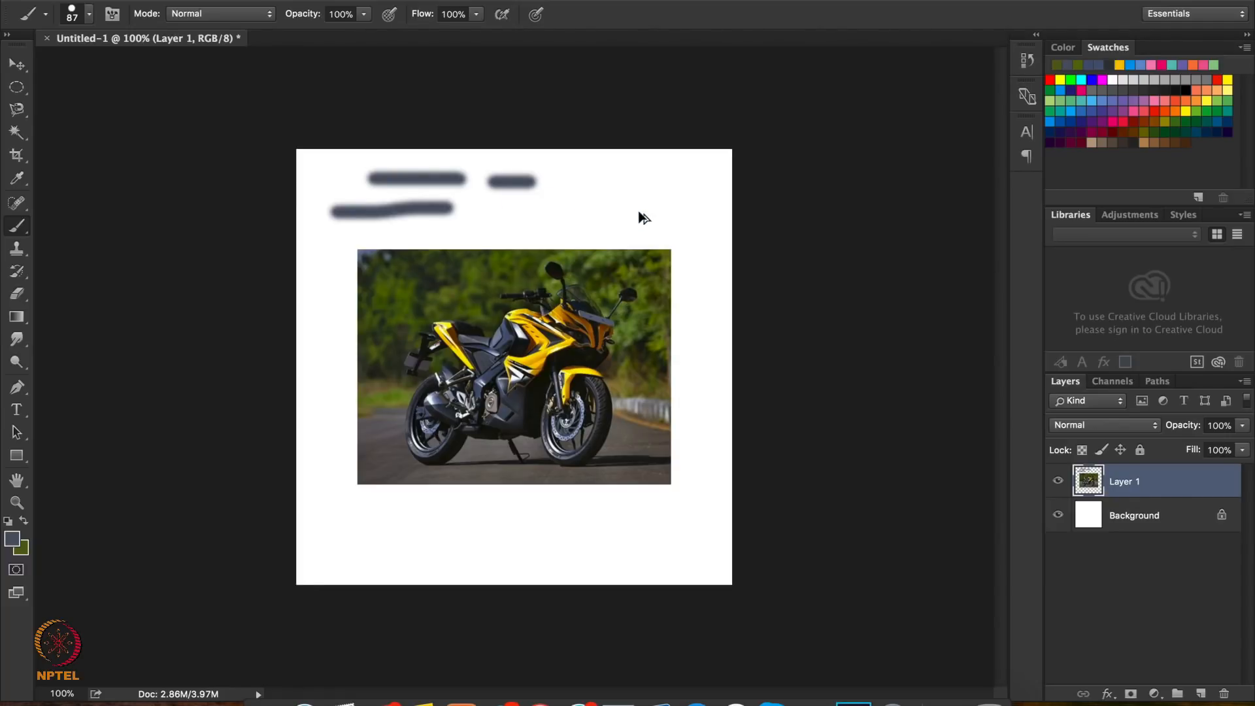
{"action": "key", "text": "ctrl+alt+z"}
{"action": "key", "text": "ctrl+alt+z"}
{"action": "key", "text": "ctrl+alt+z"}
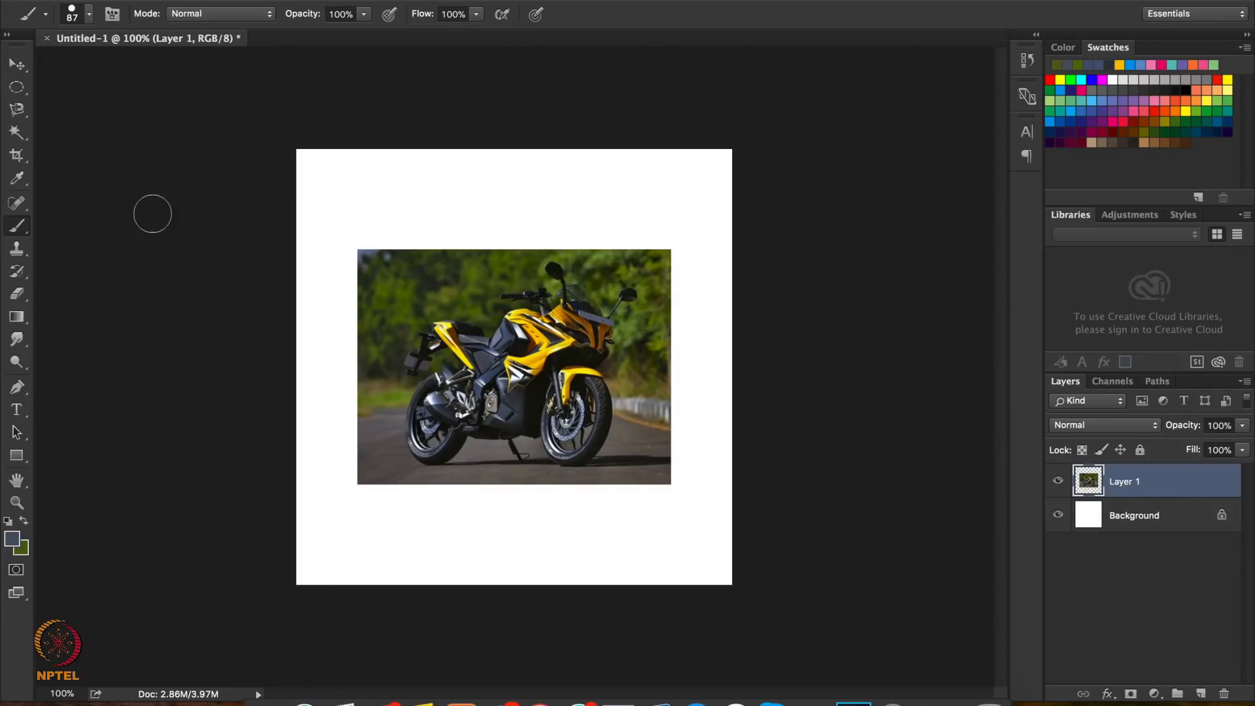
Try erasing part of the foliage behind the motorcycle's tail with the 44 px Eraser Tool, and undo the erasure
{"action": "left_click", "coordinate": [16, 294]}
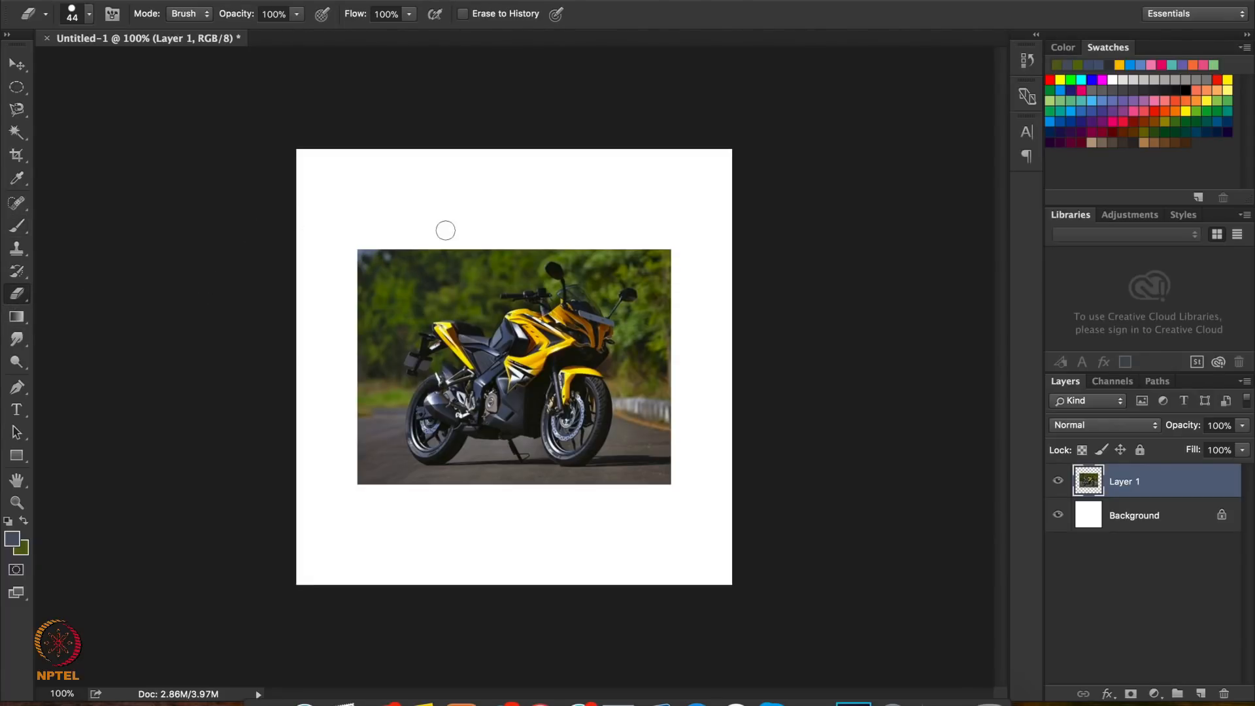
{"action": "mouse_move", "coordinate": [405, 262]}
{"action": "left_mouse_down"}
{"action": "mouse_move", "coordinate": [447, 250]}
{"action": "mouse_move", "coordinate": [392, 327]}
{"action": "mouse_move", "coordinate": [445, 275]}
{"action": "mouse_move", "coordinate": [451, 294]}
{"action": "mouse_move", "coordinate": [400, 340]}
{"action": "left_mouse_up"}
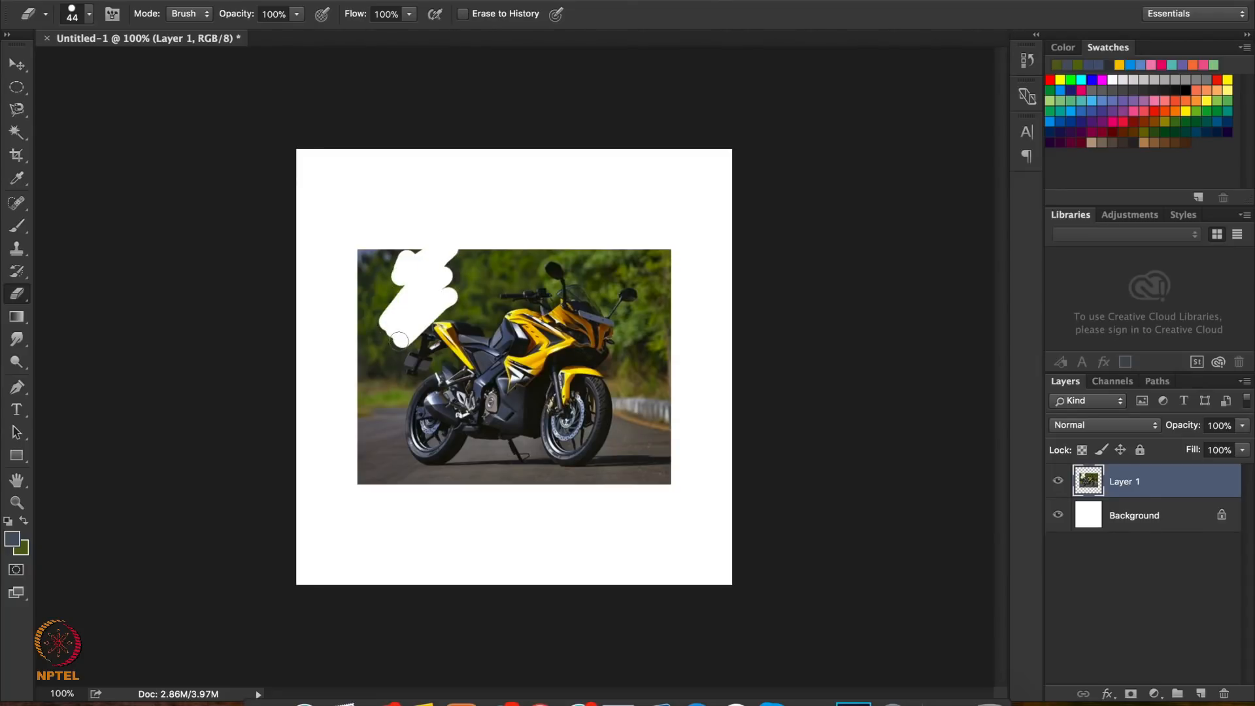
{"action": "key", "text": "super+z"}
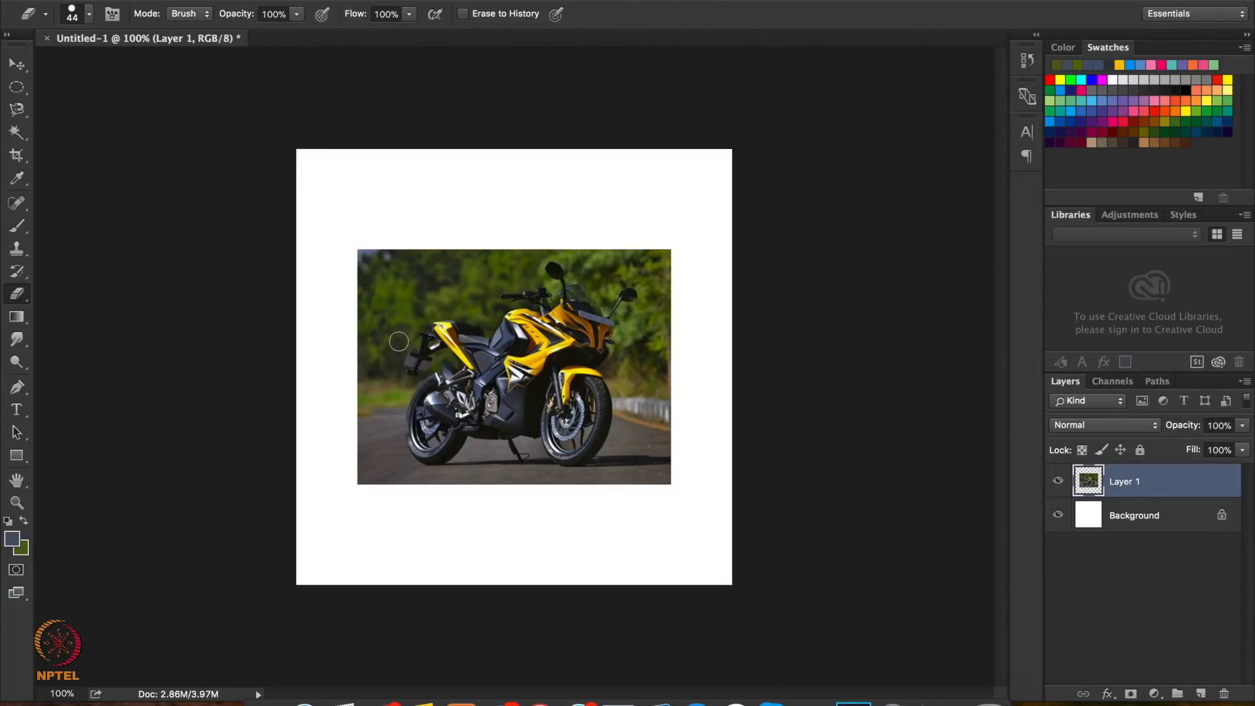
Draw a rectangle shape about 246 x 138 px above the picture's upper-left corner with the Rectangle Tool
{"action": "left_click", "coordinate": [16, 319]}
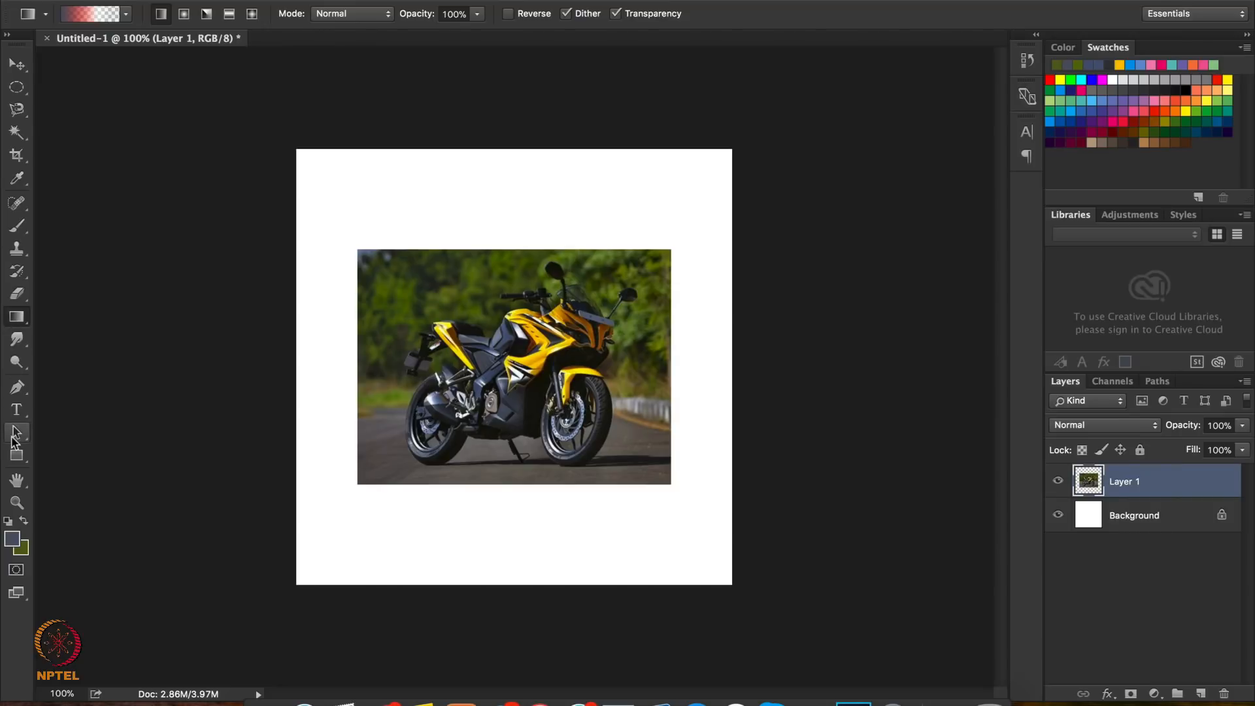
{"action": "left_click", "coordinate": [16, 457]}
{"action": "left_click", "coordinate": [16, 457]}
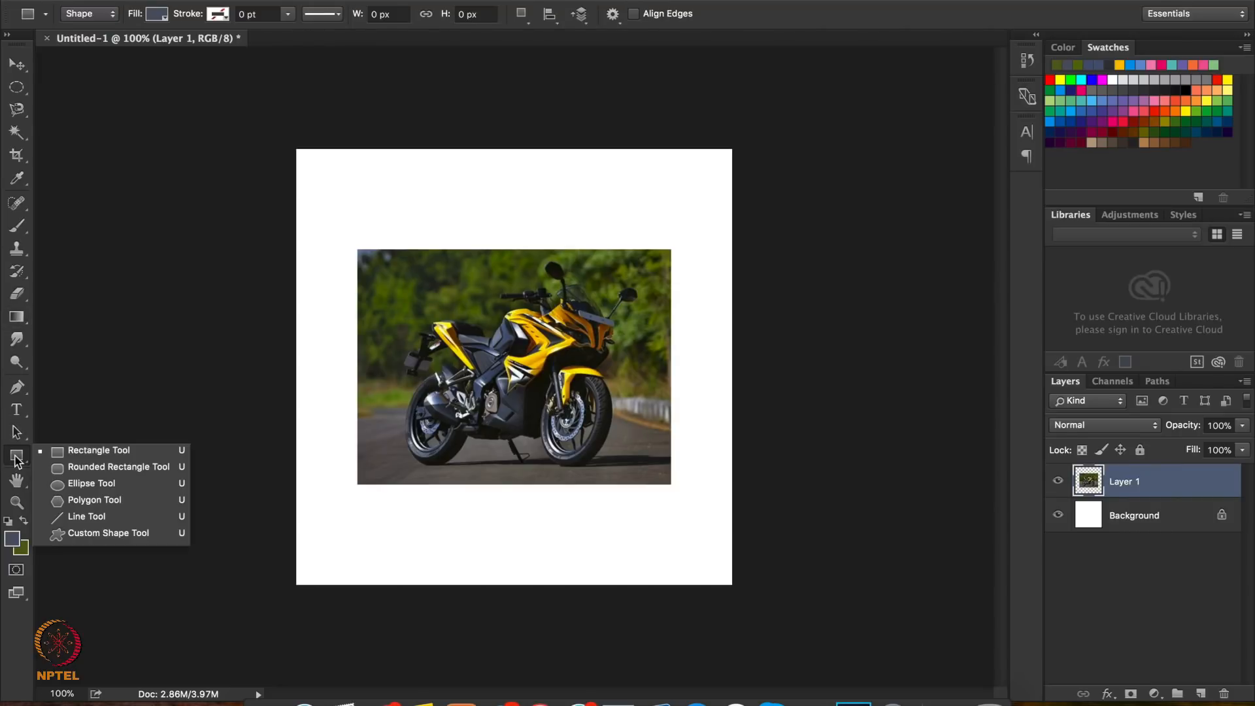
{"action": "left_click", "coordinate": [87, 451]}
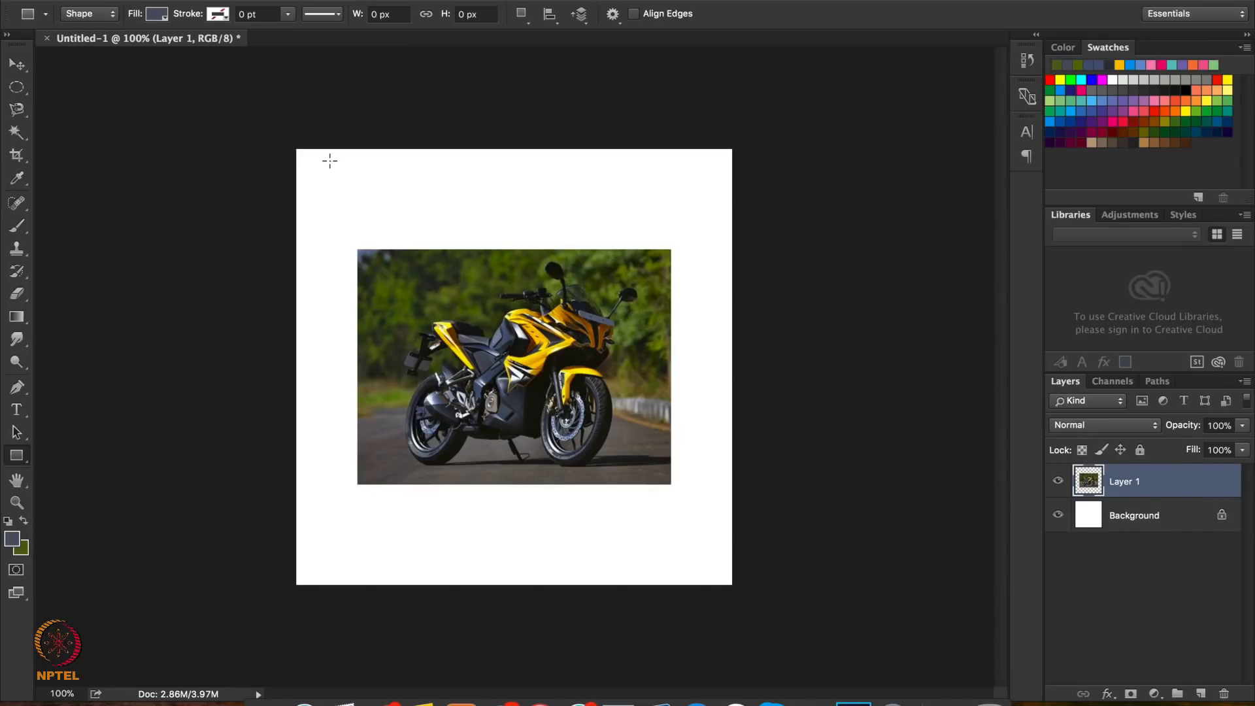
{"action": "left_click_drag", "start_coordinate": [329, 160], "coordinate": [437, 222]}
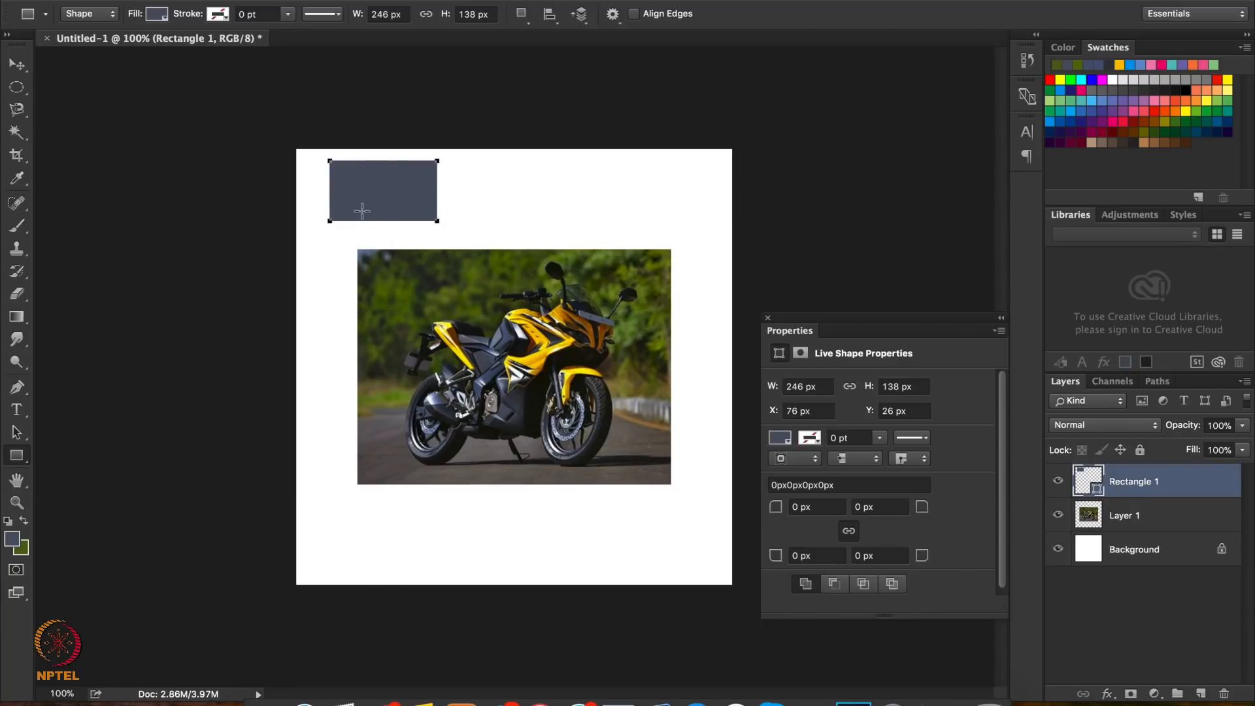
Try the rectangle with no fill and with a solid green fill, and set its fill to red
{"action": "left_click", "coordinate": [157, 16]}
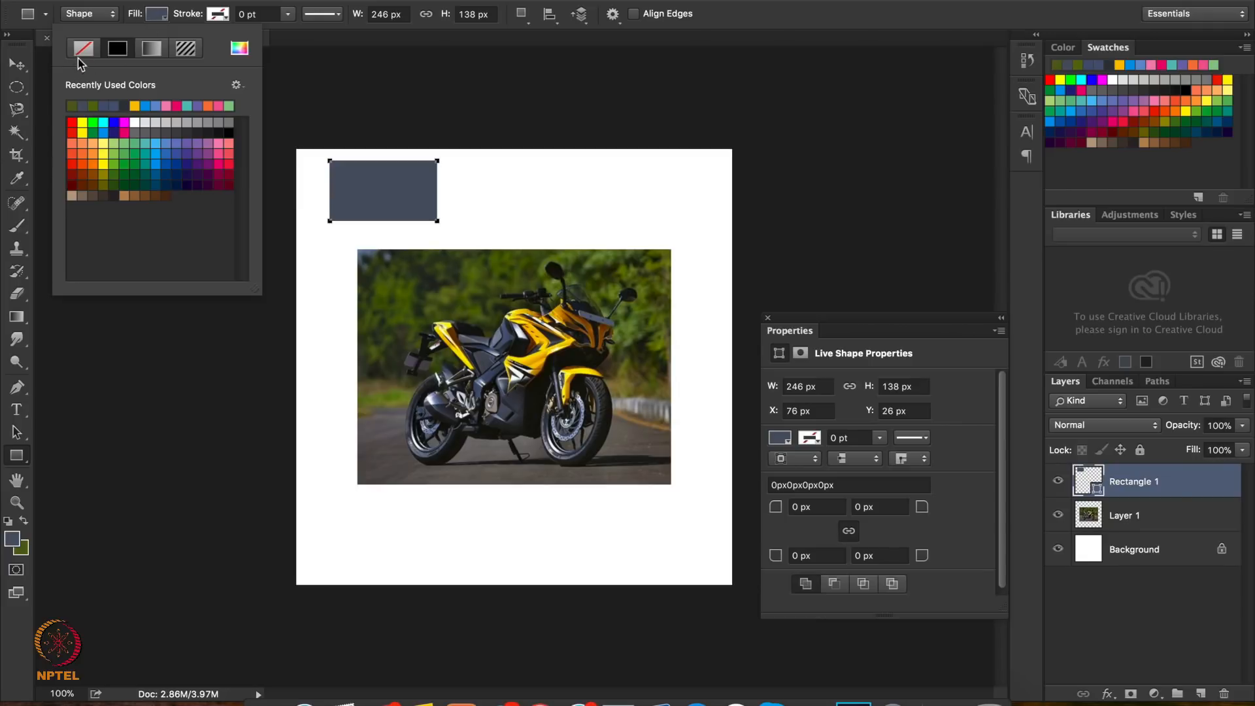
{"action": "left_click", "coordinate": [83, 50]}
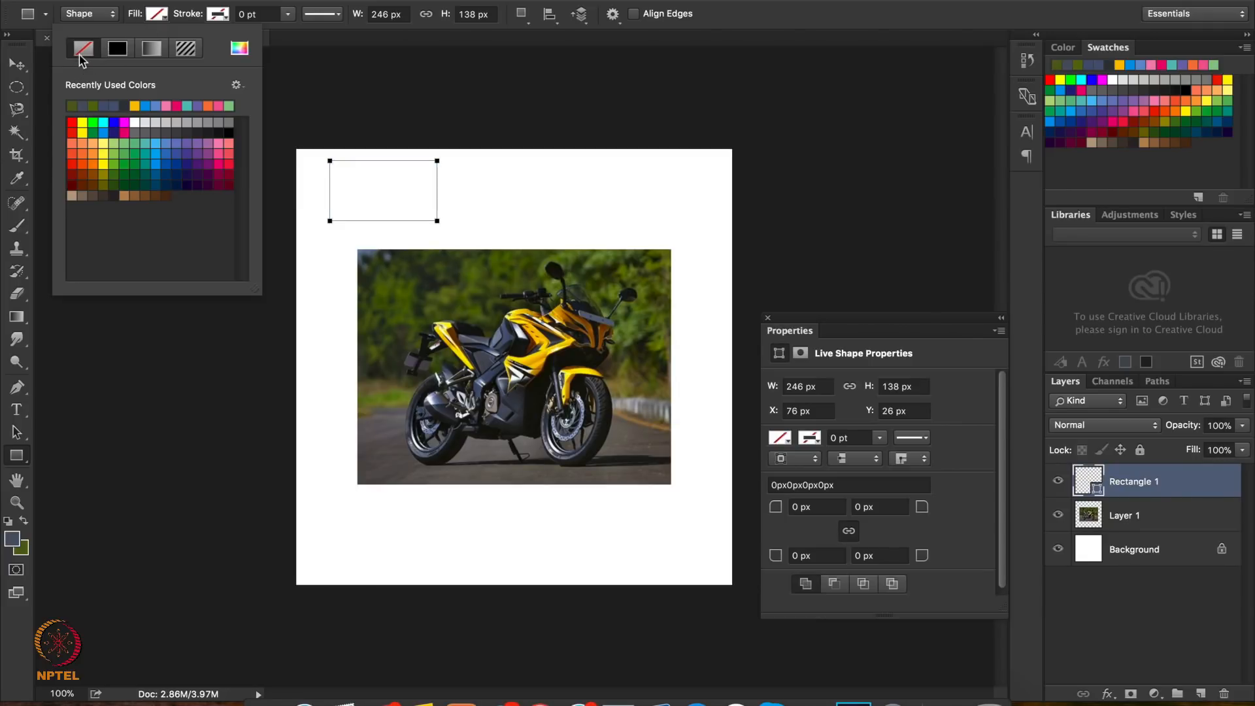
{"action": "left_click", "coordinate": [115, 51]}
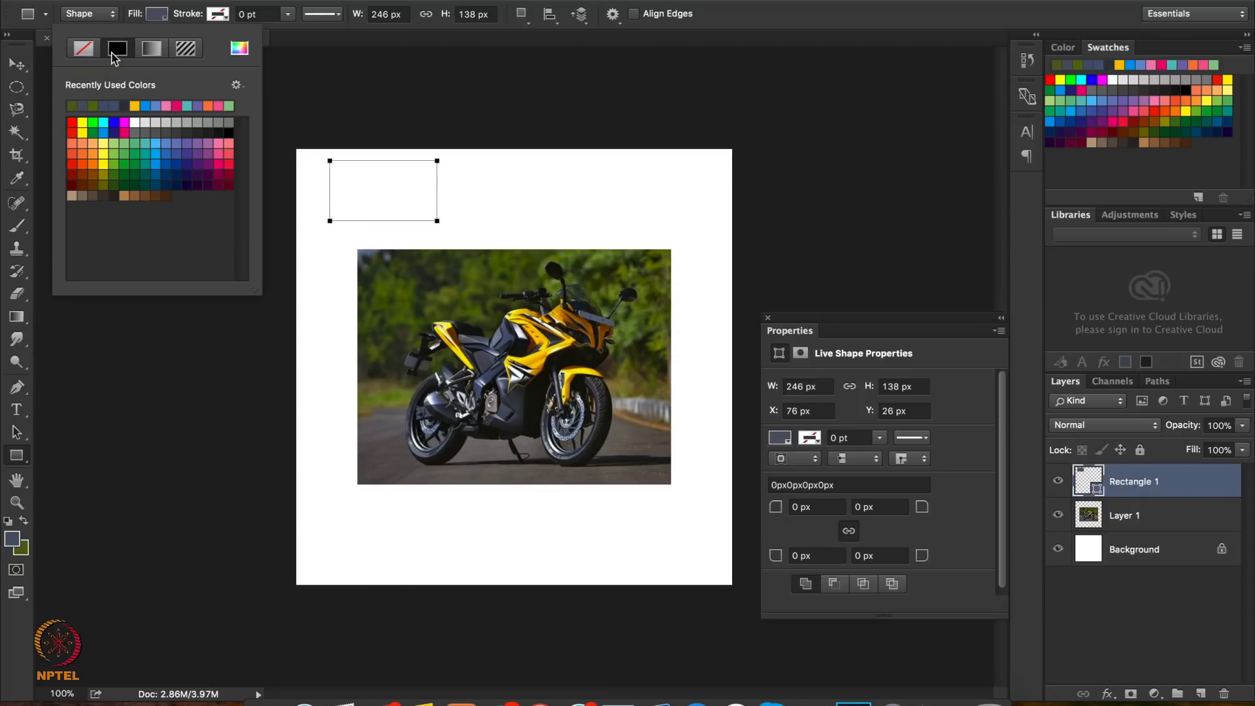
{"action": "left_click", "coordinate": [73, 124]}
{"action": "left_click", "coordinate": [136, 151]}
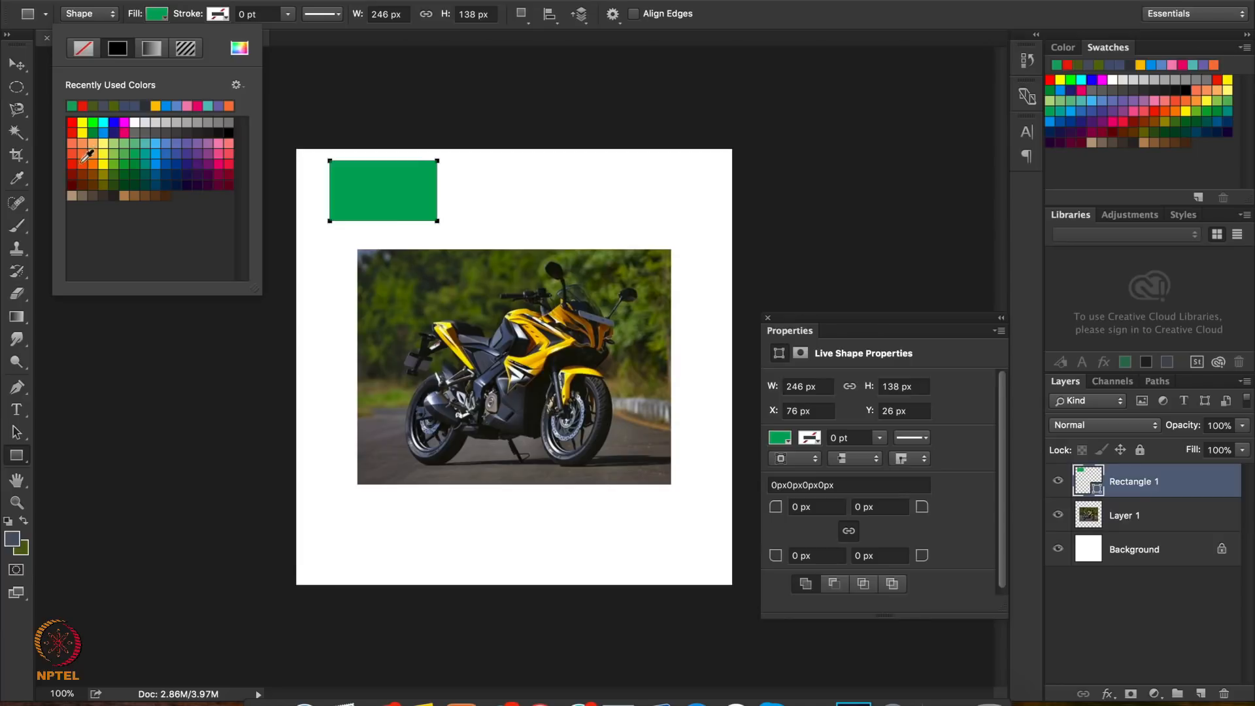
{"action": "left_click", "coordinate": [73, 122]}
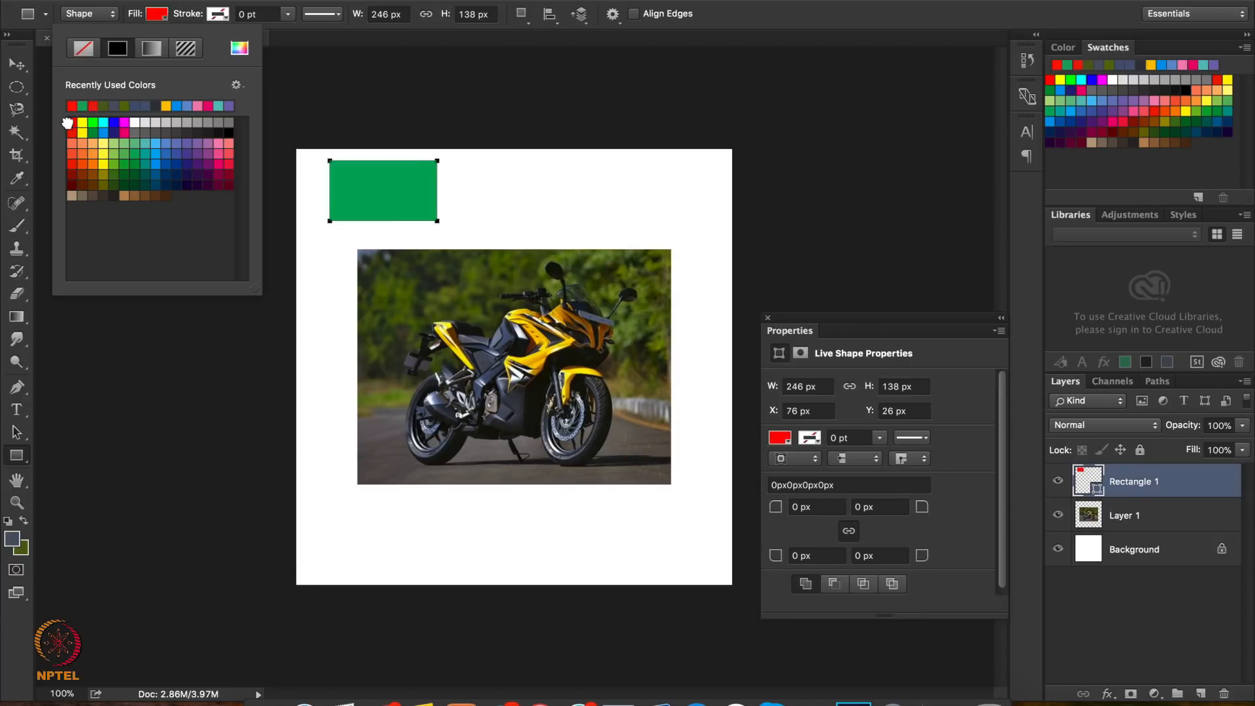
Give the rectangle a linear gradient fill and set its starting colour stop to red e22929
{"action": "left_click", "coordinate": [158, 46]}
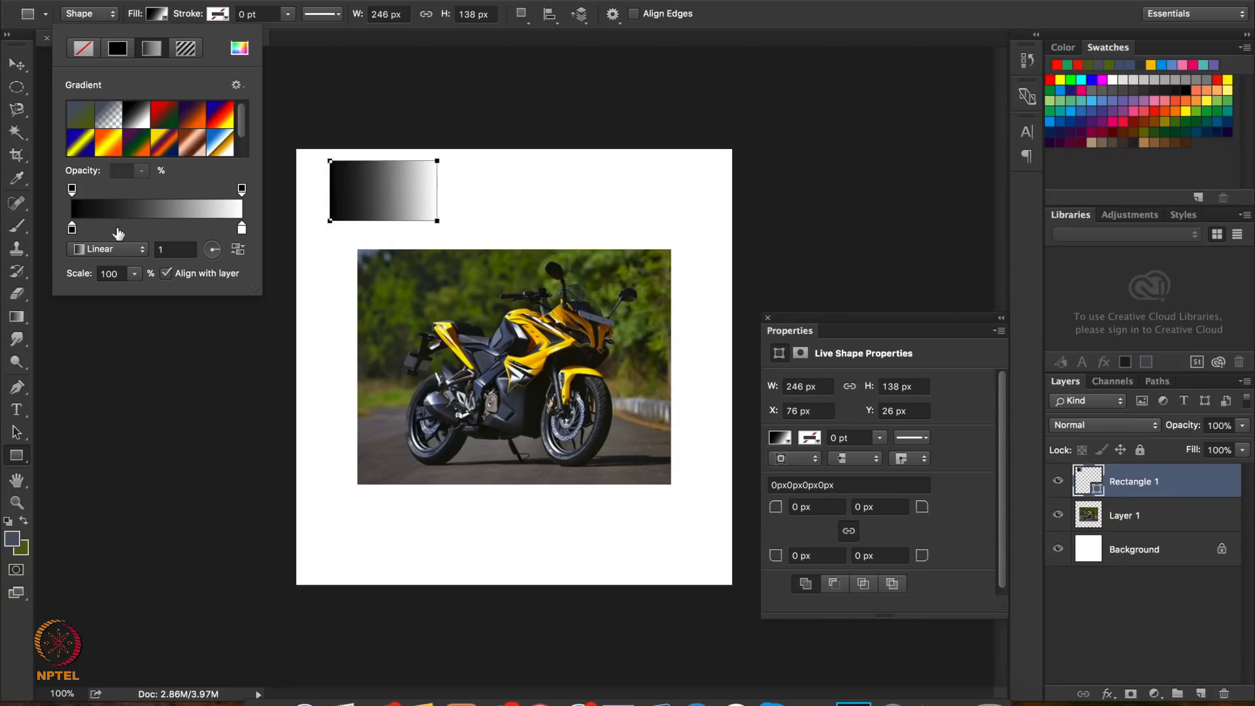
{"action": "double_click", "coordinate": [72, 230]}
{"action": "left_click", "coordinate": [622, 251]}
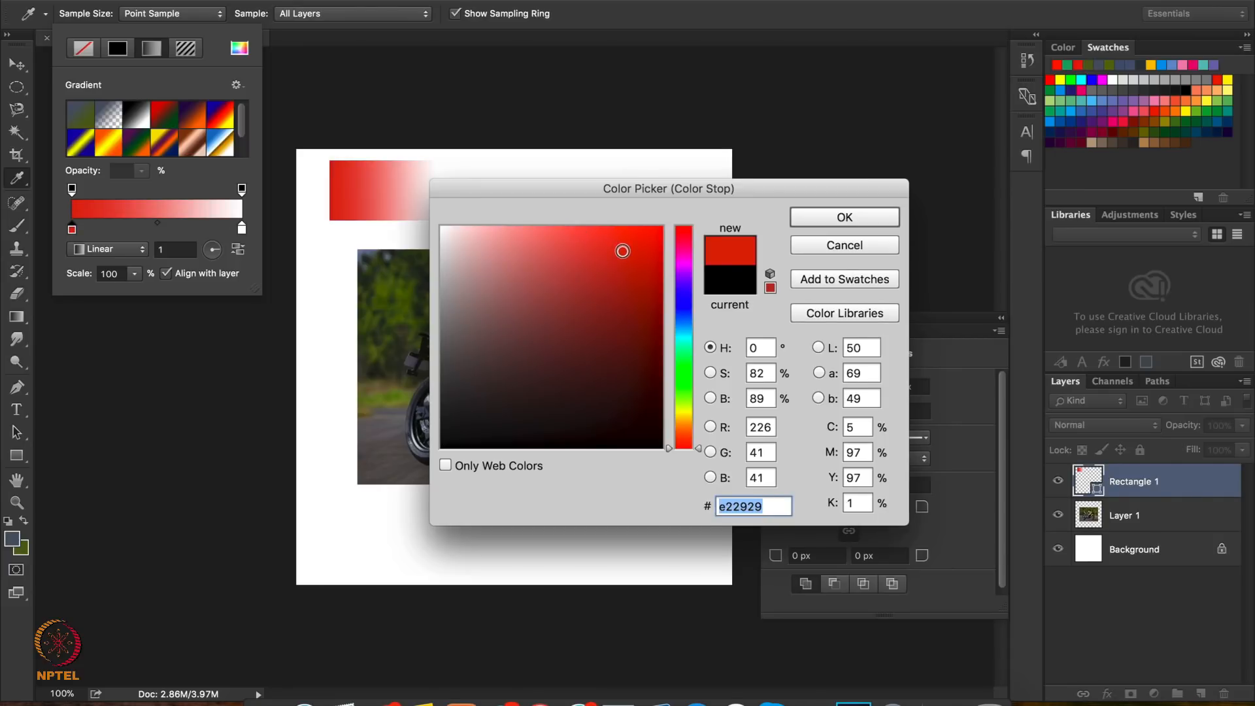
{"action": "left_click", "coordinate": [853, 222]}
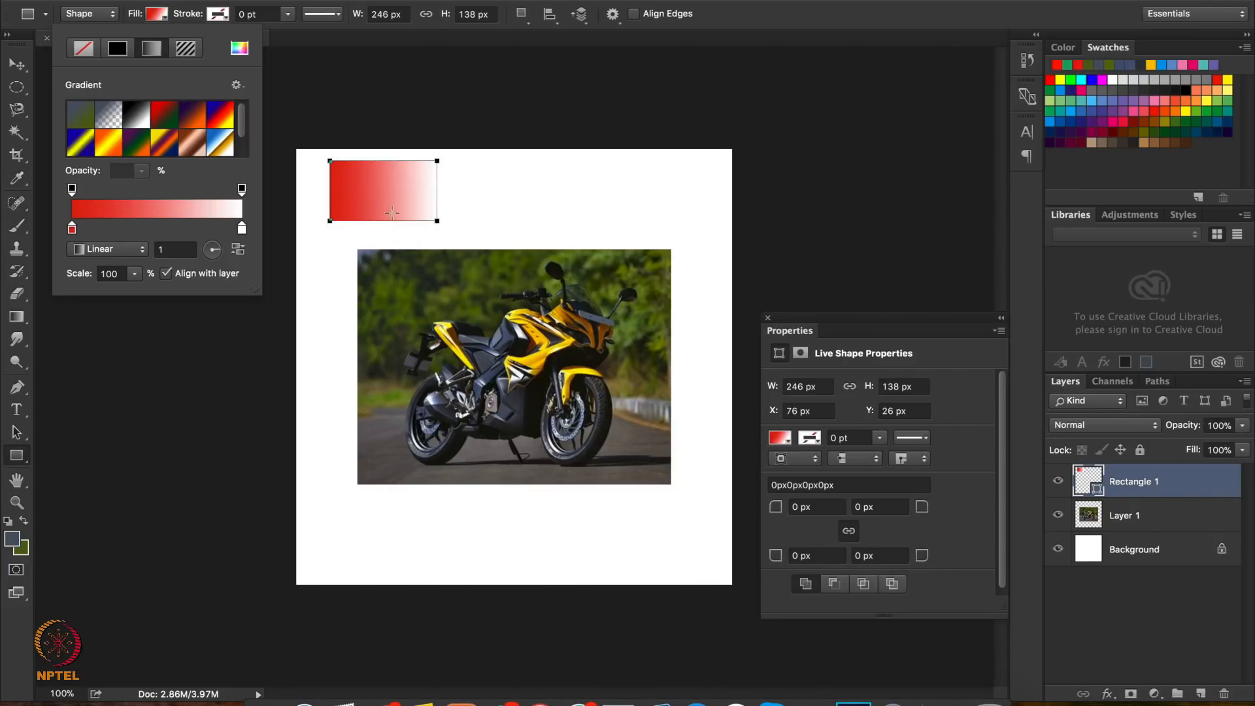
Add a colour stop near the middle of the rectangle's gradient and set it to blue 362ed8
{"action": "left_click", "coordinate": [130, 227]}
{"action": "left_click_drag", "start_coordinate": [129, 226], "coordinate": [155, 233]}
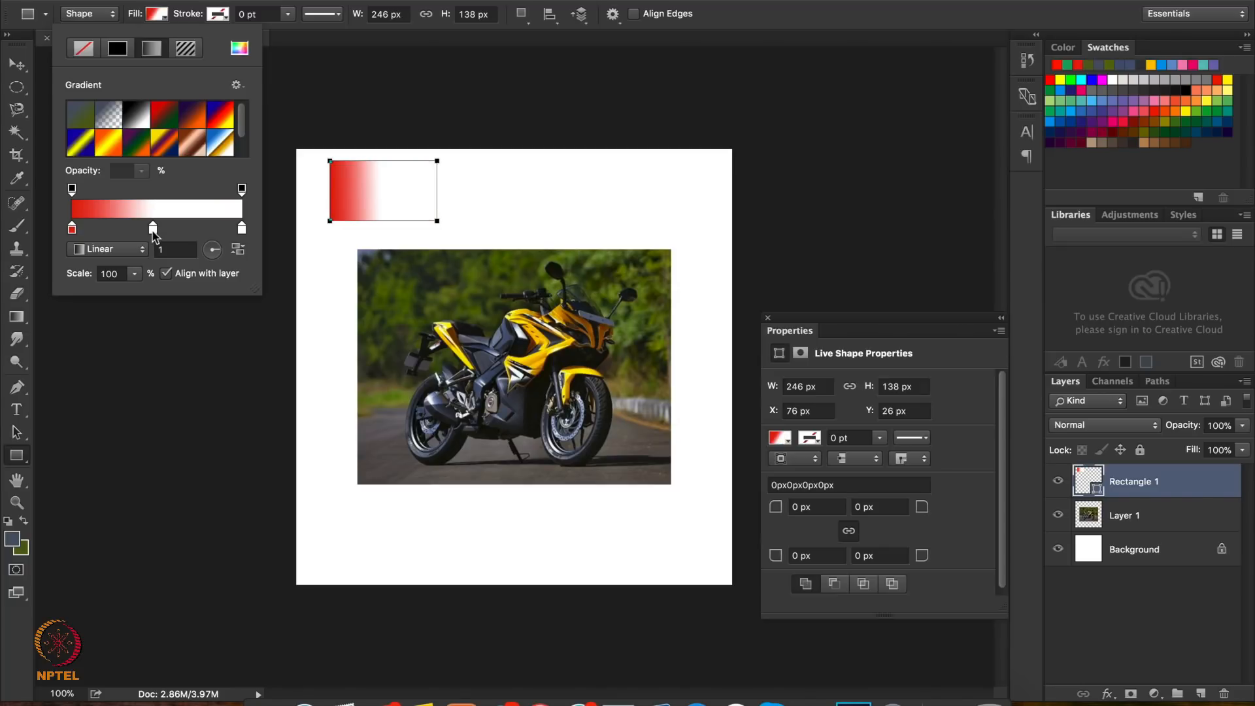
{"action": "double_click", "coordinate": [153, 231]}
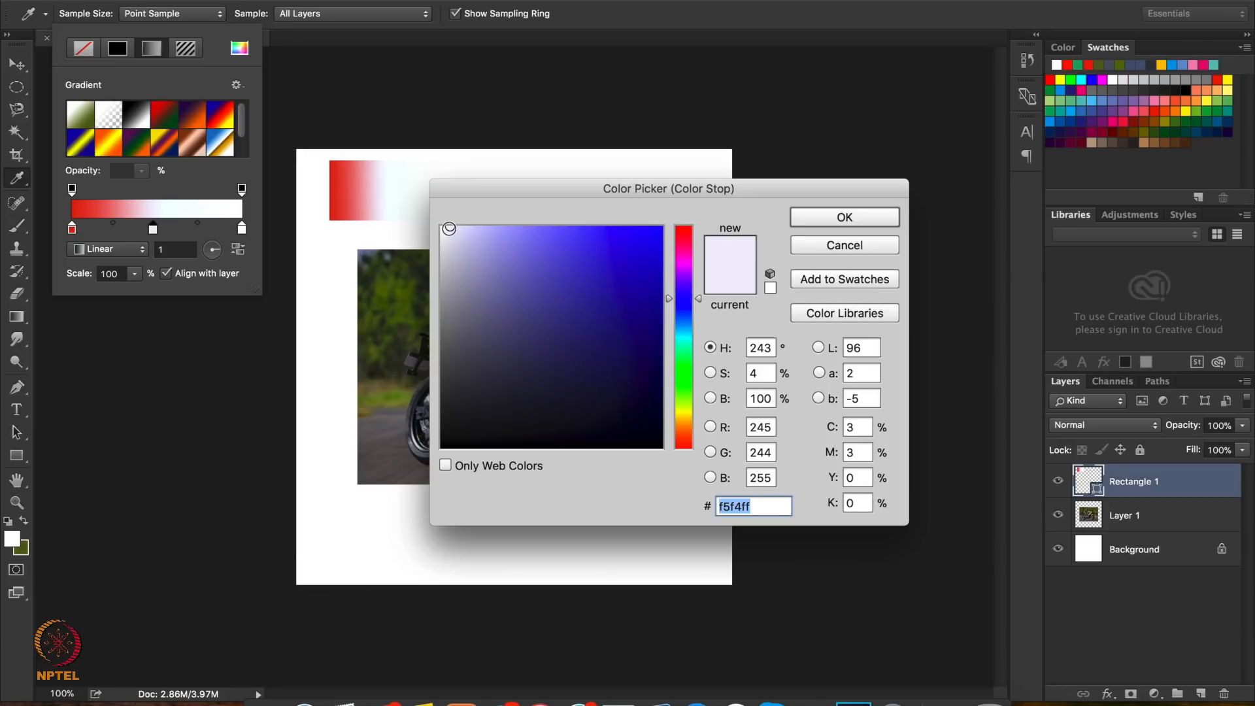
{"action": "left_click_drag", "start_coordinate": [458, 230], "coordinate": [615, 260]}
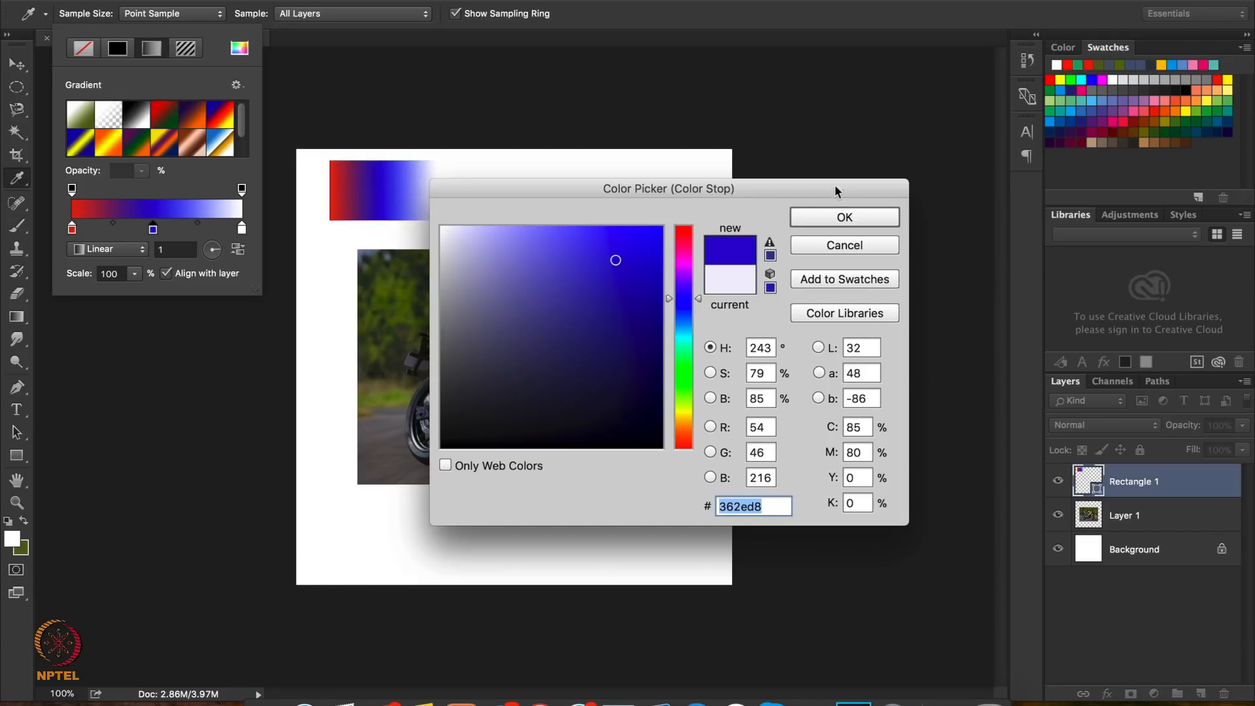
{"action": "left_click", "coordinate": [819, 221]}
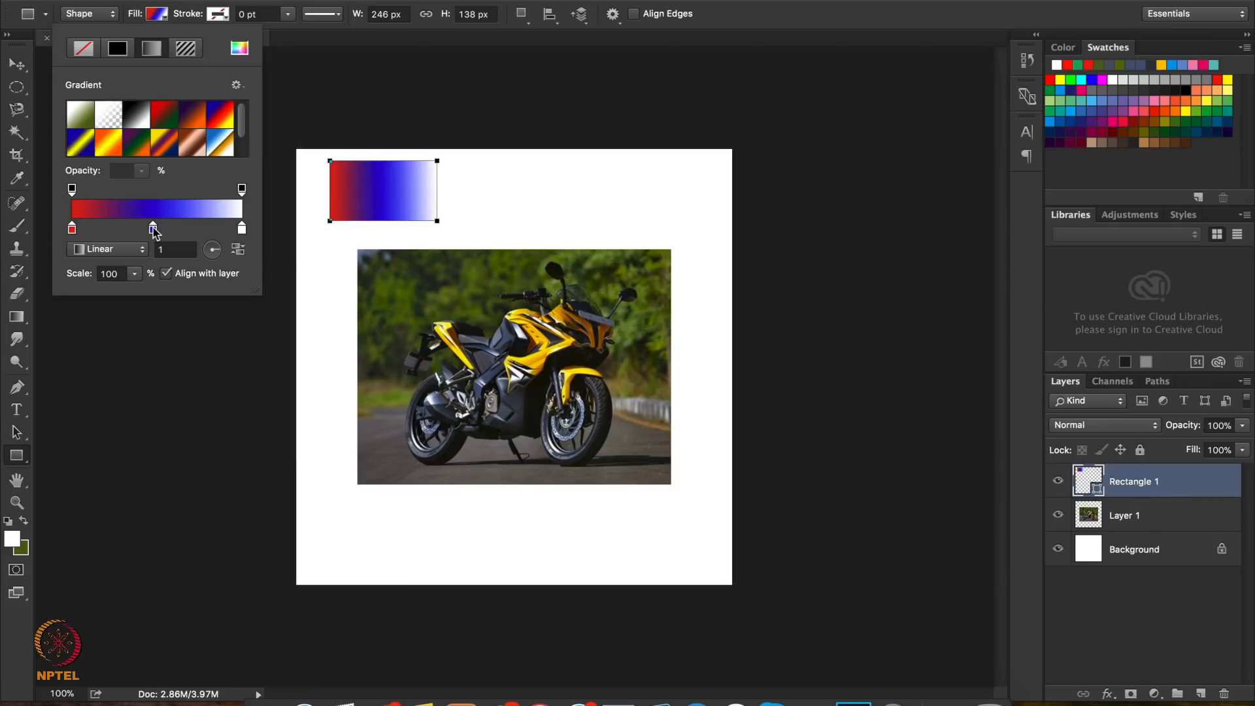
Shift the blue colour stop towards the gradient's red end and back slightly to adjust the blend
{"action": "left_click_drag", "start_coordinate": [154, 229], "coordinate": [110, 231]}
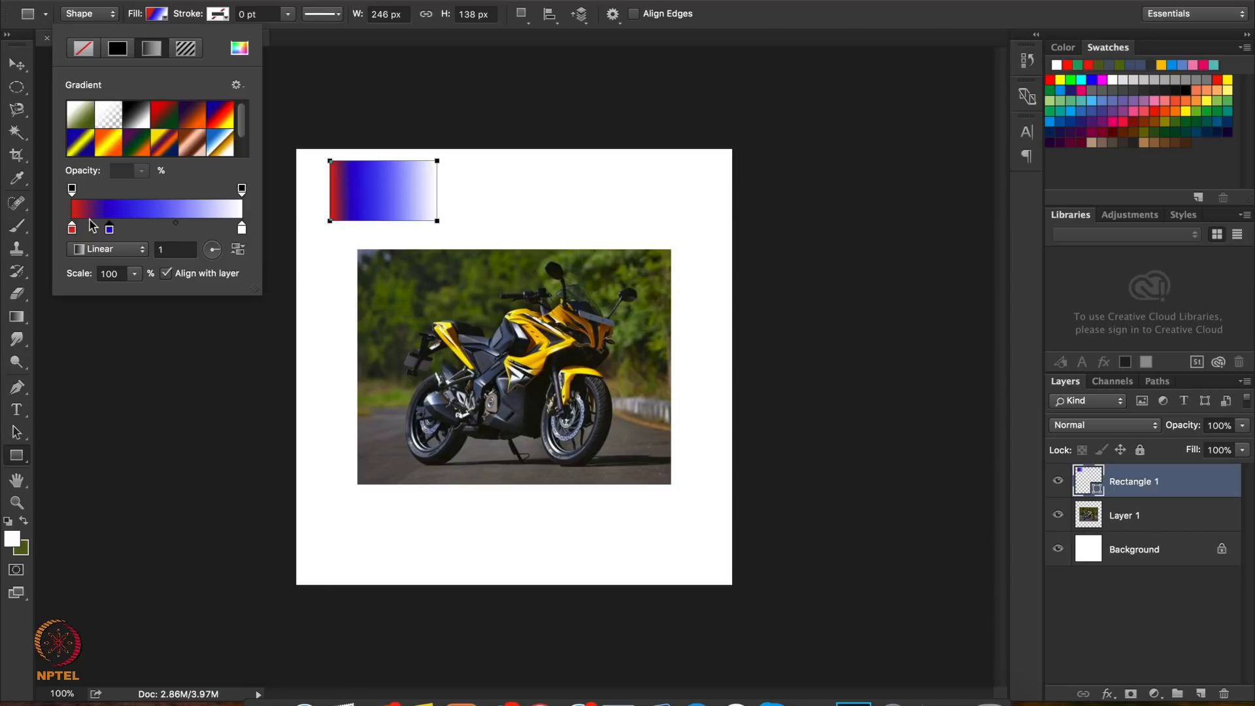
{"action": "left_click", "coordinate": [108, 229]}
{"action": "left_click_drag", "start_coordinate": [109, 230], "coordinate": [133, 235]}
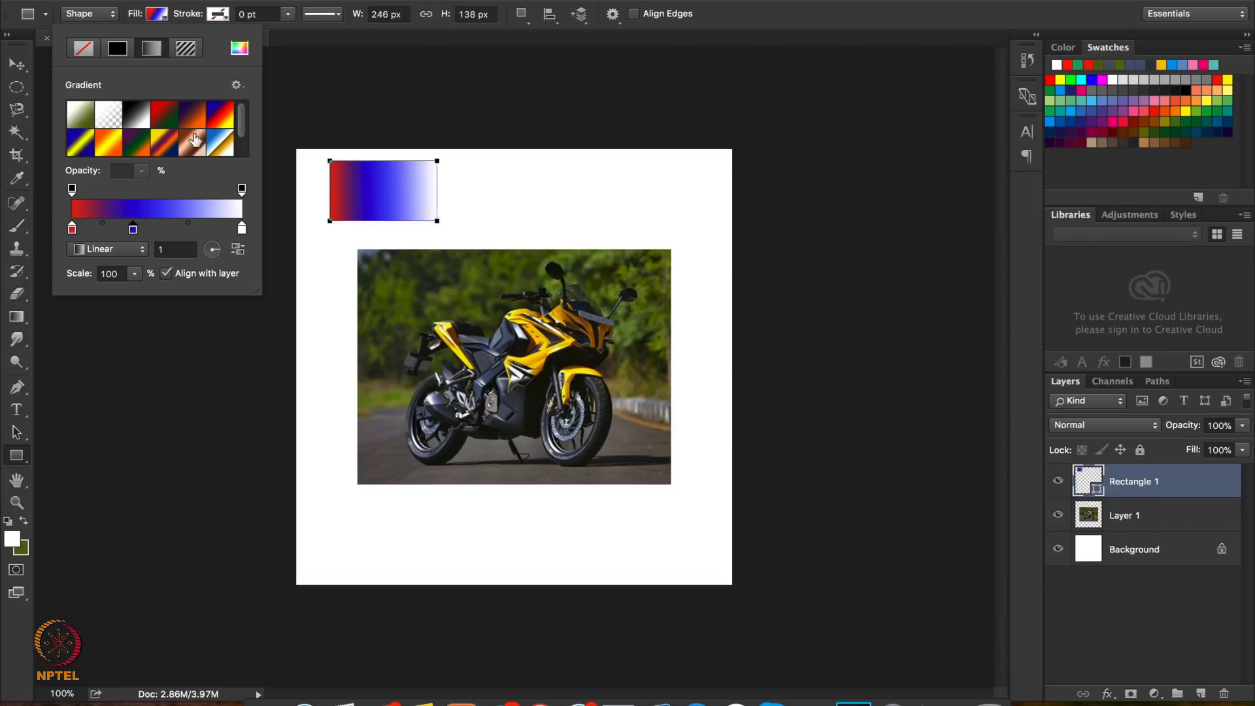
{"action": "left_click", "coordinate": [165, 22]}
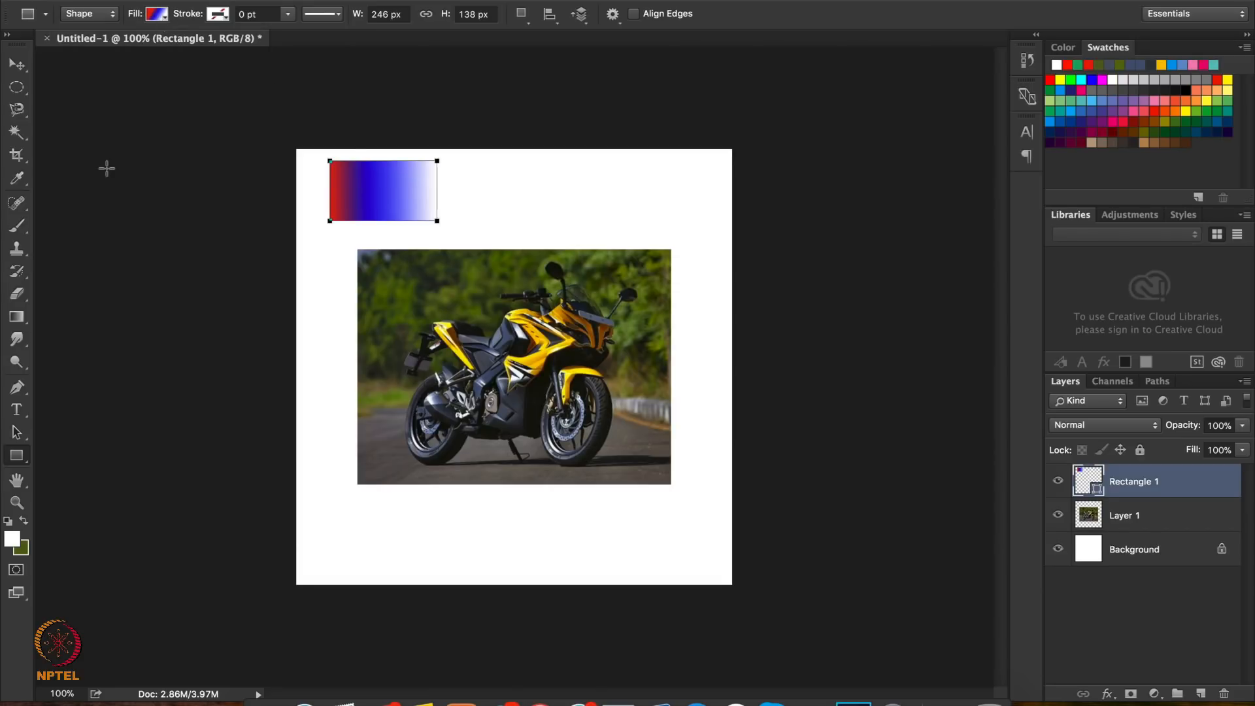
Delete the gradient-filled rectangle's layer
{"action": "left_click", "coordinate": [17, 65]}
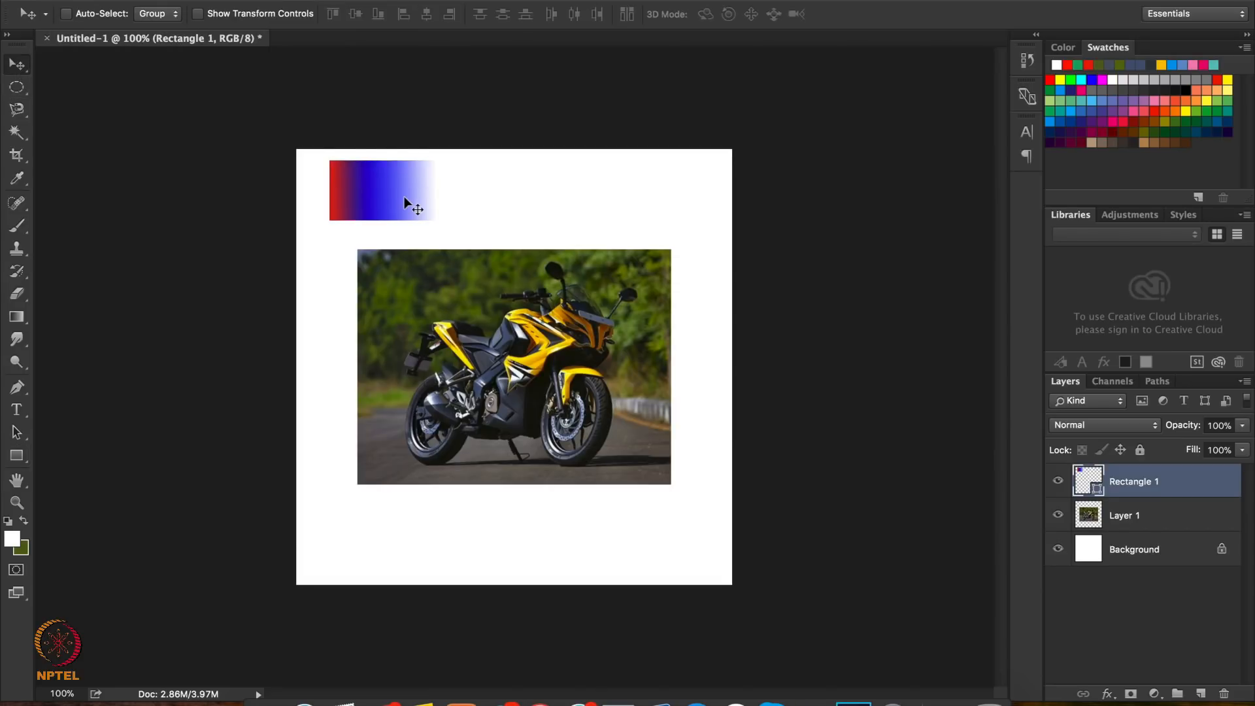
{"action": "key", "text": "Delete"}
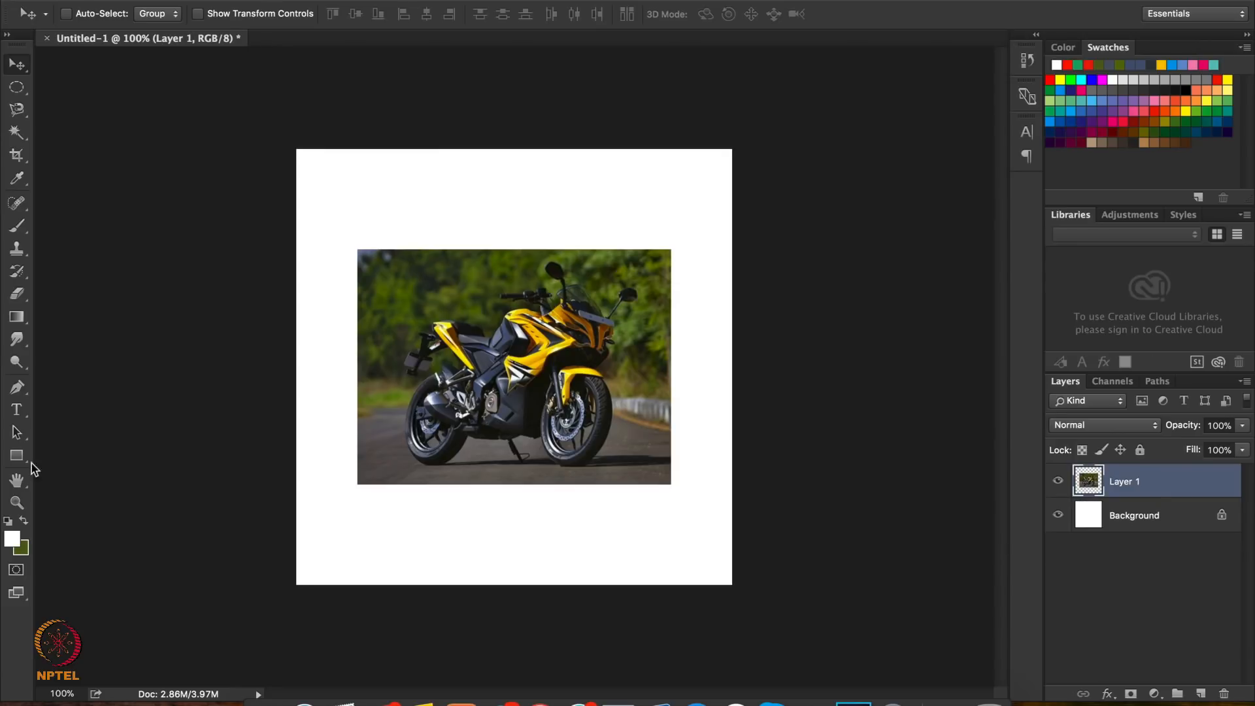
Draw an arched outline of short straight Pen Tool segments, about 163 px wide and 68 px high, on the white area below the picture
{"action": "left_click", "coordinate": [17, 388]}
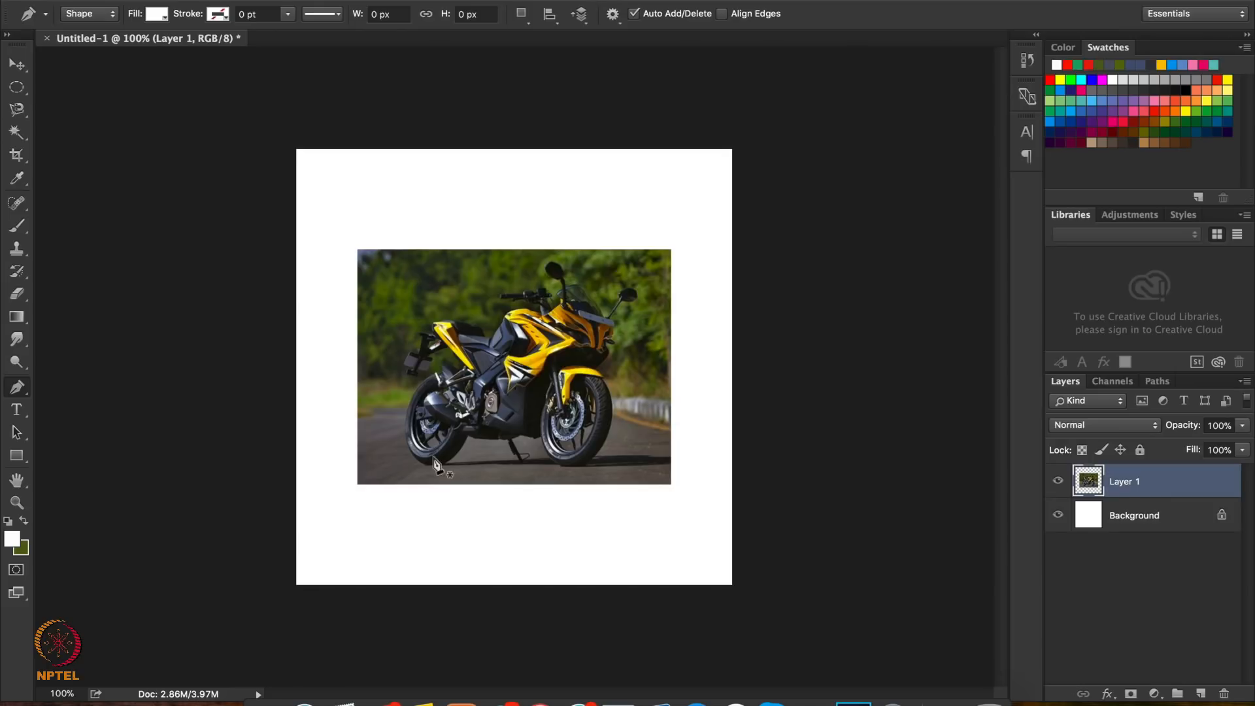
{"action": "left_click", "coordinate": [392, 548]}
{"action": "left_click", "coordinate": [404, 534]}
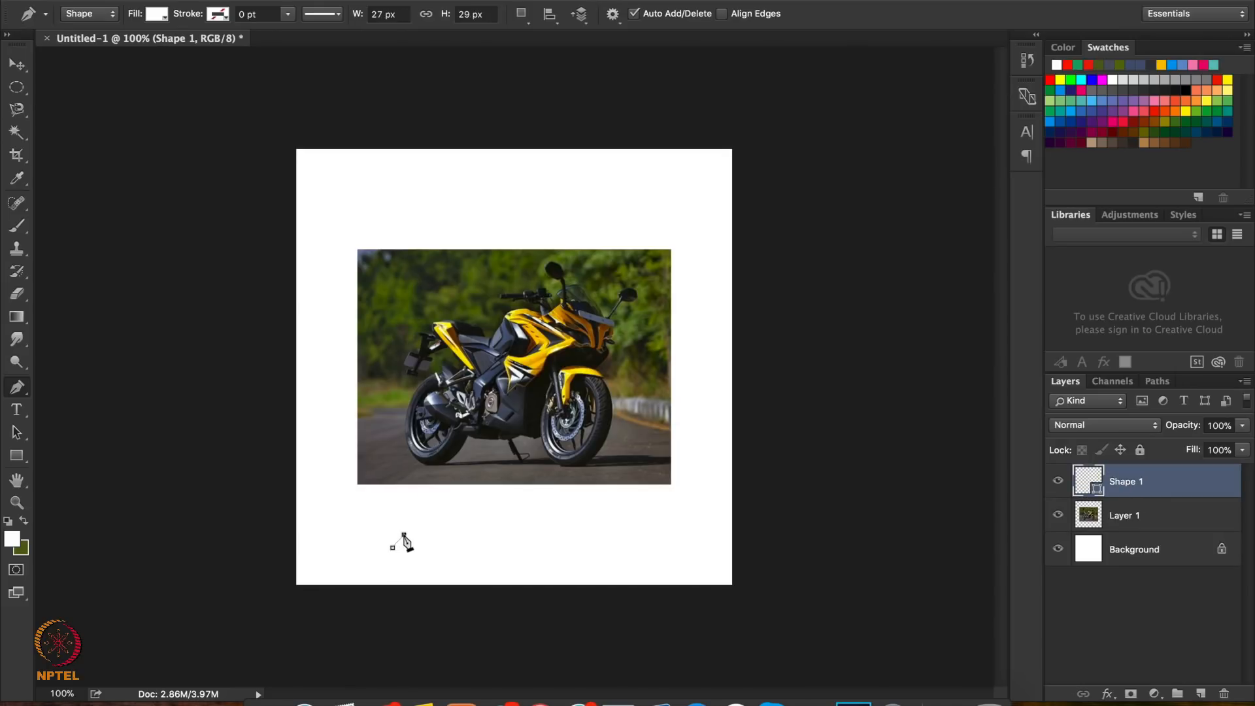
{"action": "left_click", "coordinate": [417, 525]}
{"action": "left_click", "coordinate": [429, 524]}
{"action": "left_click", "coordinate": [443, 524]}
{"action": "left_click", "coordinate": [463, 533]}
{"action": "left_click", "coordinate": [463, 540]}
{"action": "left_click", "coordinate": [464, 548]}
{"action": "left_click", "coordinate": [458, 554]}
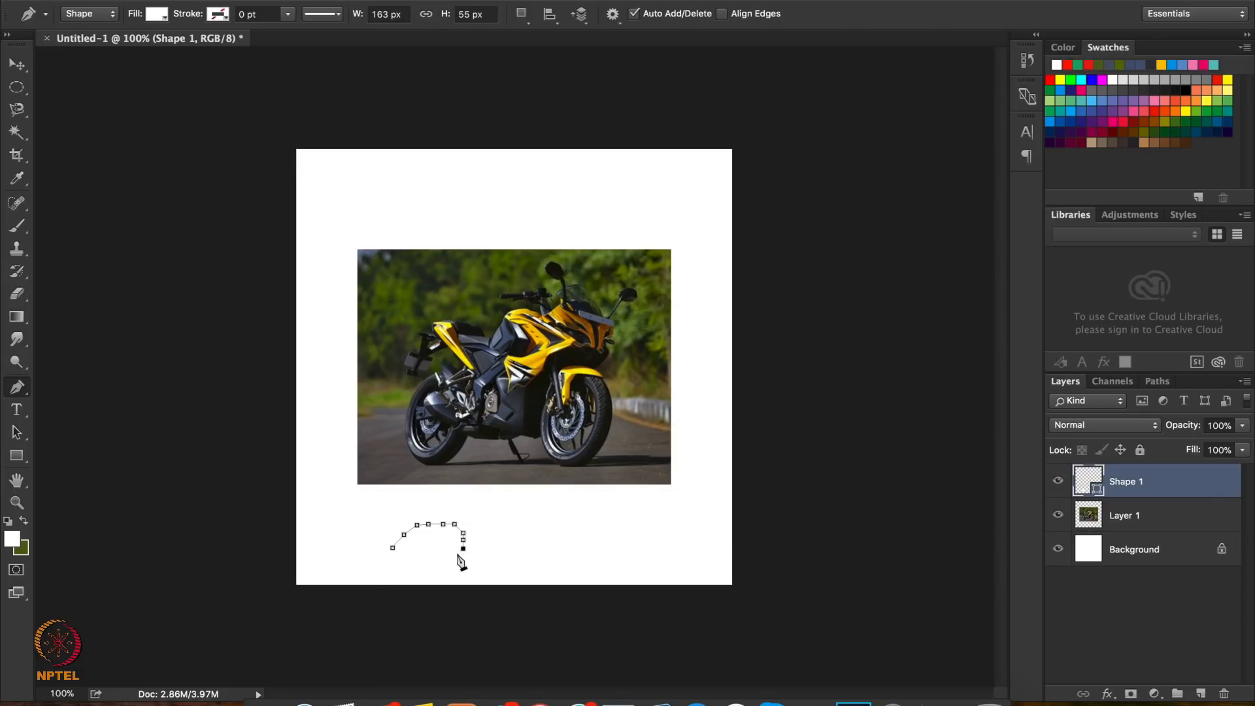
{"action": "left_click", "coordinate": [392, 547]}
Undo the arched Pen Tool outline below the picture
{"action": "key", "text": "super+z"}
{"action": "key", "text": "super+z"}
{"action": "key", "text": "super+z"}
{"action": "key", "text": "super+z"}
{"action": "key", "text": "super+z"}
{"action": "key", "text": "super+z"}
{"action": "key", "text": "super+z"}
{"action": "key", "text": "super+z"}
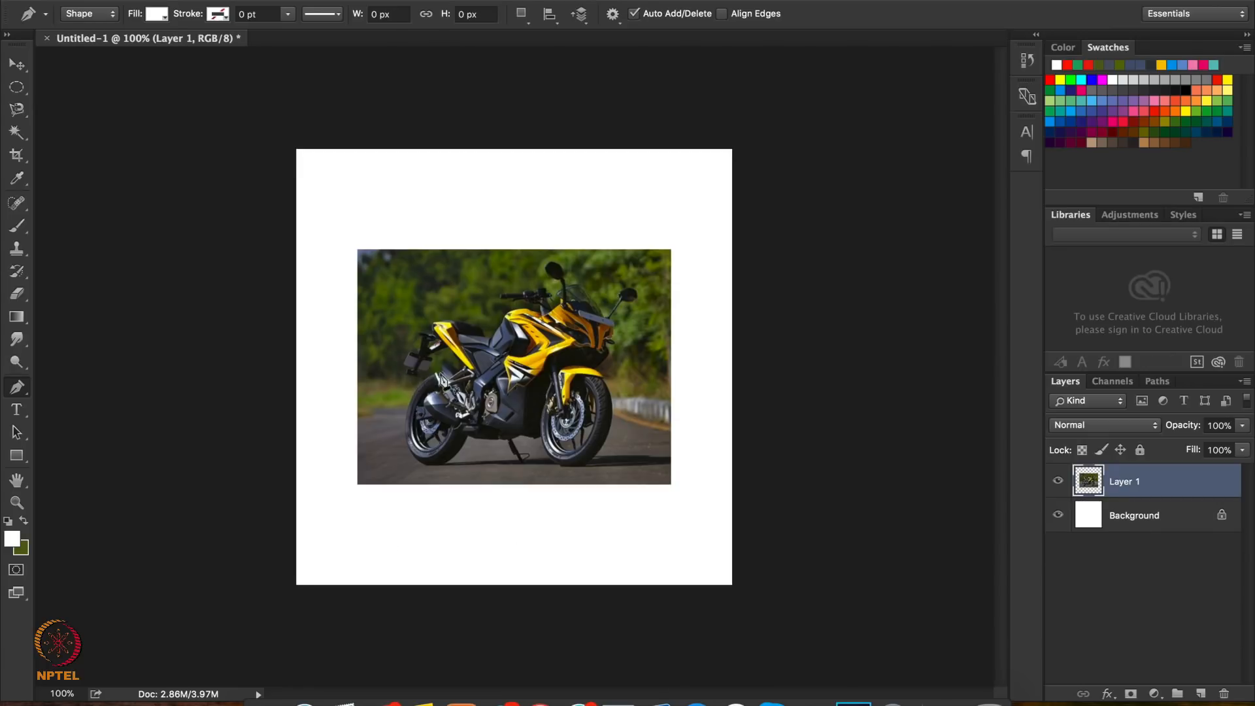
Start tracing the motorcycle's outline with closely spaced Pen Tool anchor points around the rear number plate at 200% zoom
{"action": "key", "text": "super+equal"}
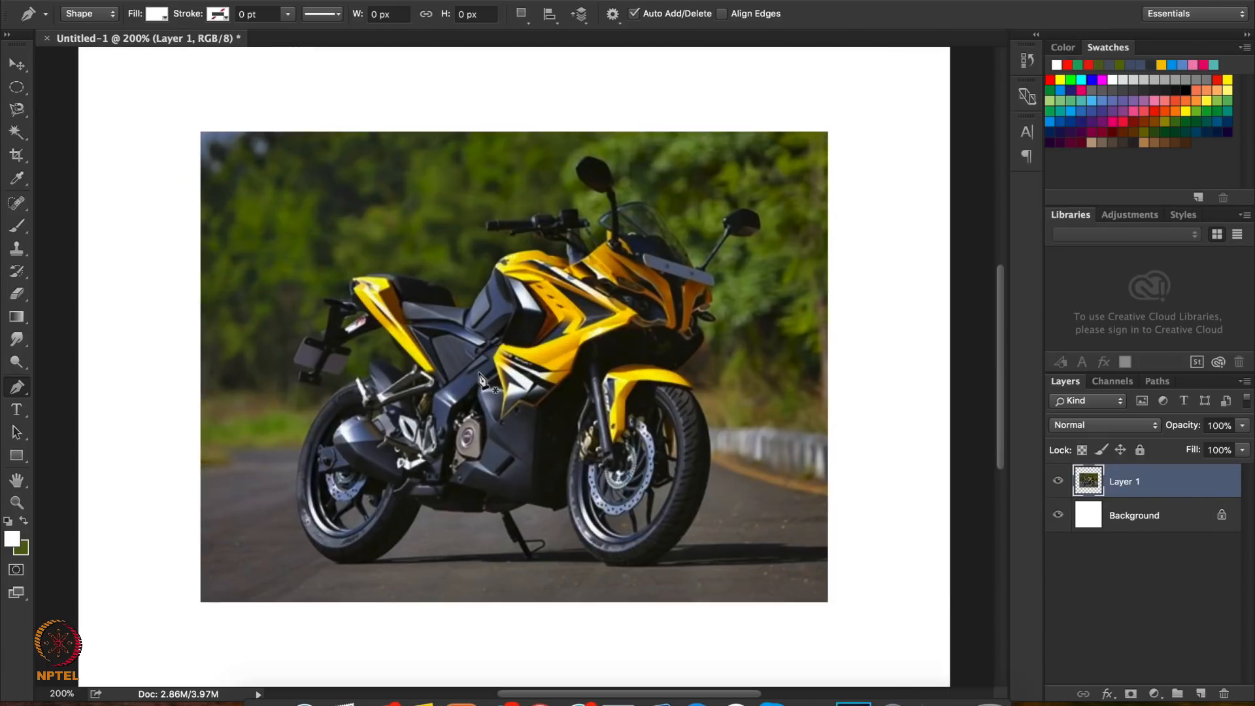
{"action": "left_click", "coordinate": [296, 362]}
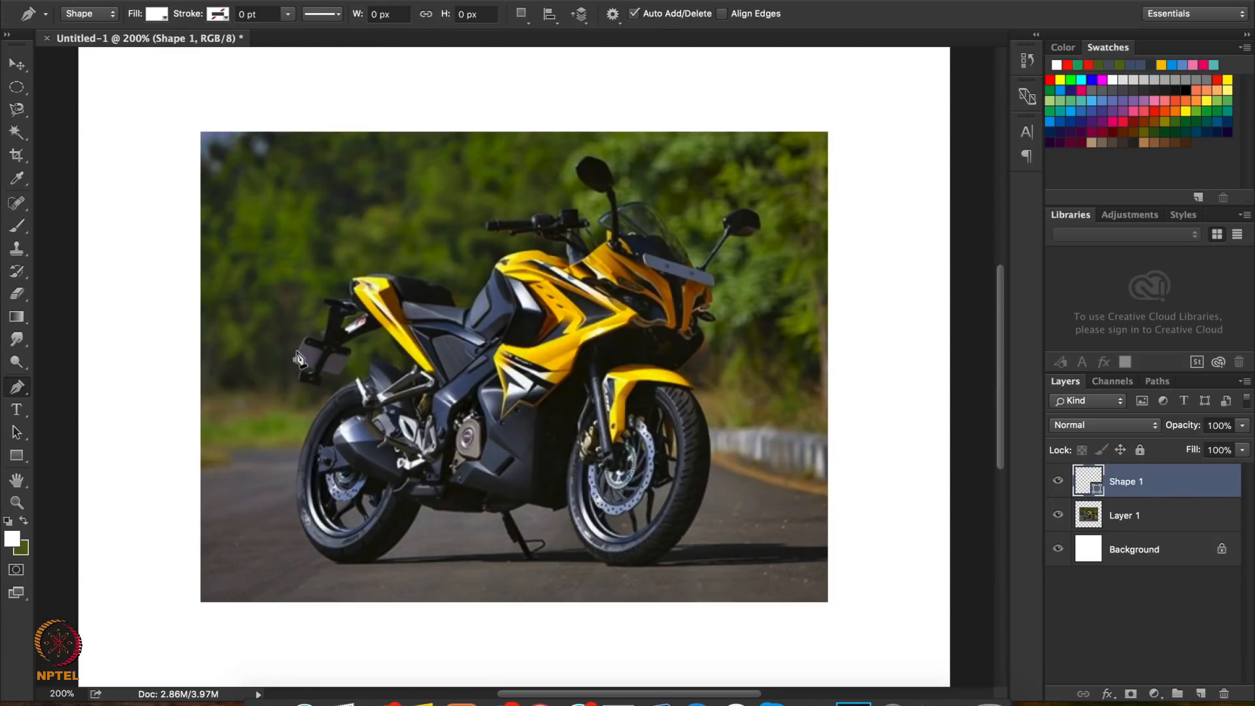
{"action": "left_click", "coordinate": [296, 352]}
{"action": "left_click", "coordinate": [299, 348]}
{"action": "left_click", "coordinate": [303, 342]}
{"action": "left_click", "coordinate": [305, 337]}
{"action": "left_click", "coordinate": [307, 340]}
{"action": "left_click", "coordinate": [319, 342]}
Undo the anchor points traced around the rear number plate
{"action": "key", "text": "super+alt+z"}
{"action": "key", "text": "super+alt+z"}
{"action": "key", "text": "super+alt+z"}
{"action": "key", "text": "super+alt+z"}
{"action": "key", "text": "super+alt+z"}
{"action": "key", "text": "super+alt+z"}
Draw a three-point Pen Tool path below the picture, about 109 px wide and 72 px high, pulling out curve handles at the third point
{"action": "scroll", "coordinate": [425, 369], "scroll_direction": "down", "scroll_amount": 3}
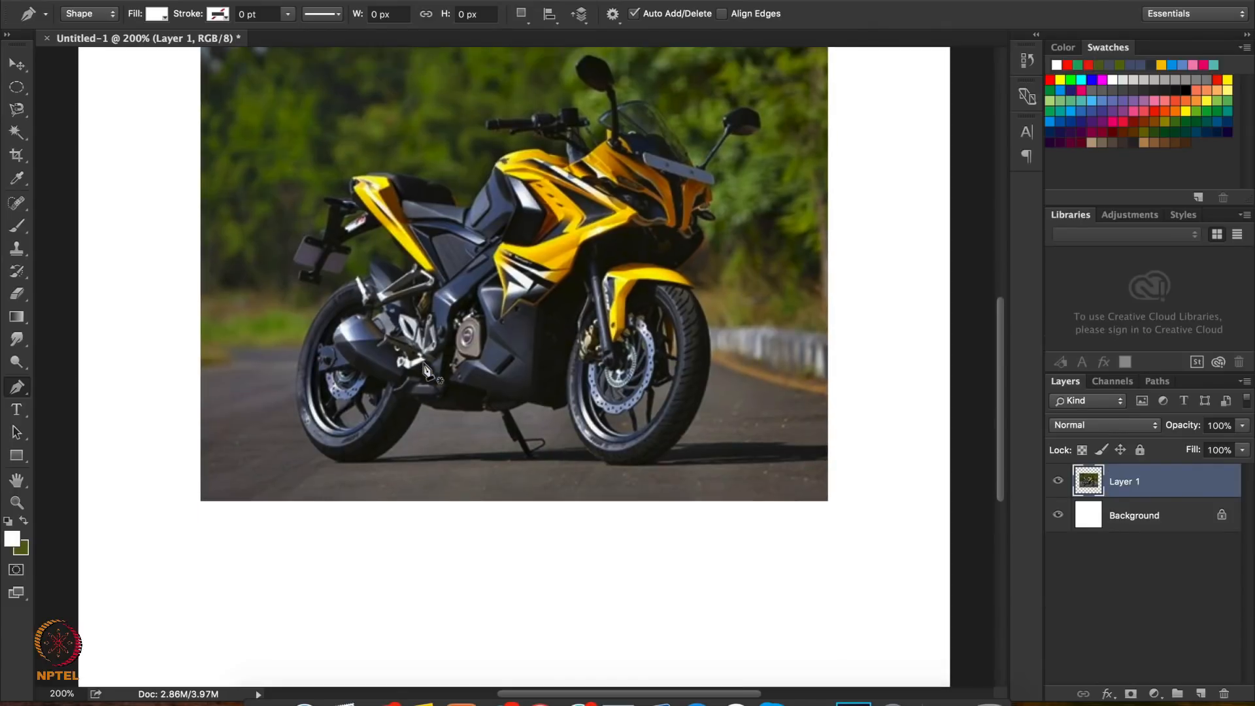
{"action": "left_click", "coordinate": [297, 640]}
{"action": "left_click", "coordinate": [342, 590]}
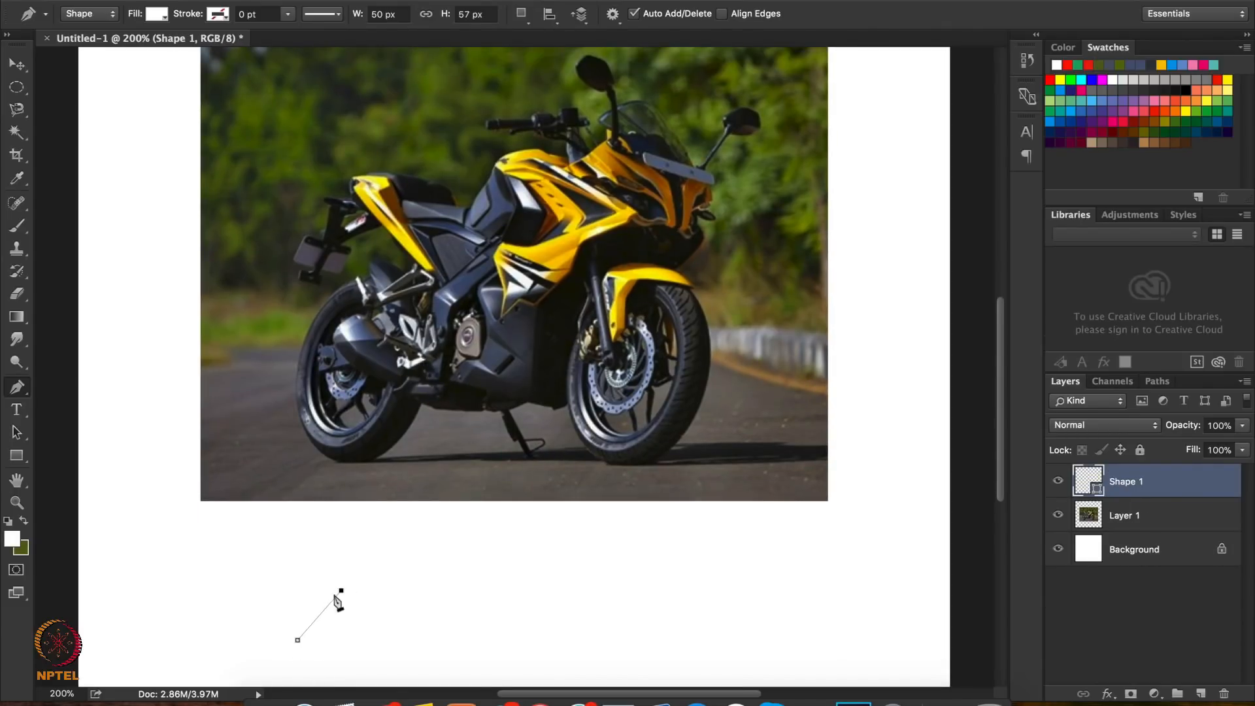
{"action": "left_click", "coordinate": [392, 585]}
{"action": "left_click_drag", "start_coordinate": [393, 586], "coordinate": [427, 605]}
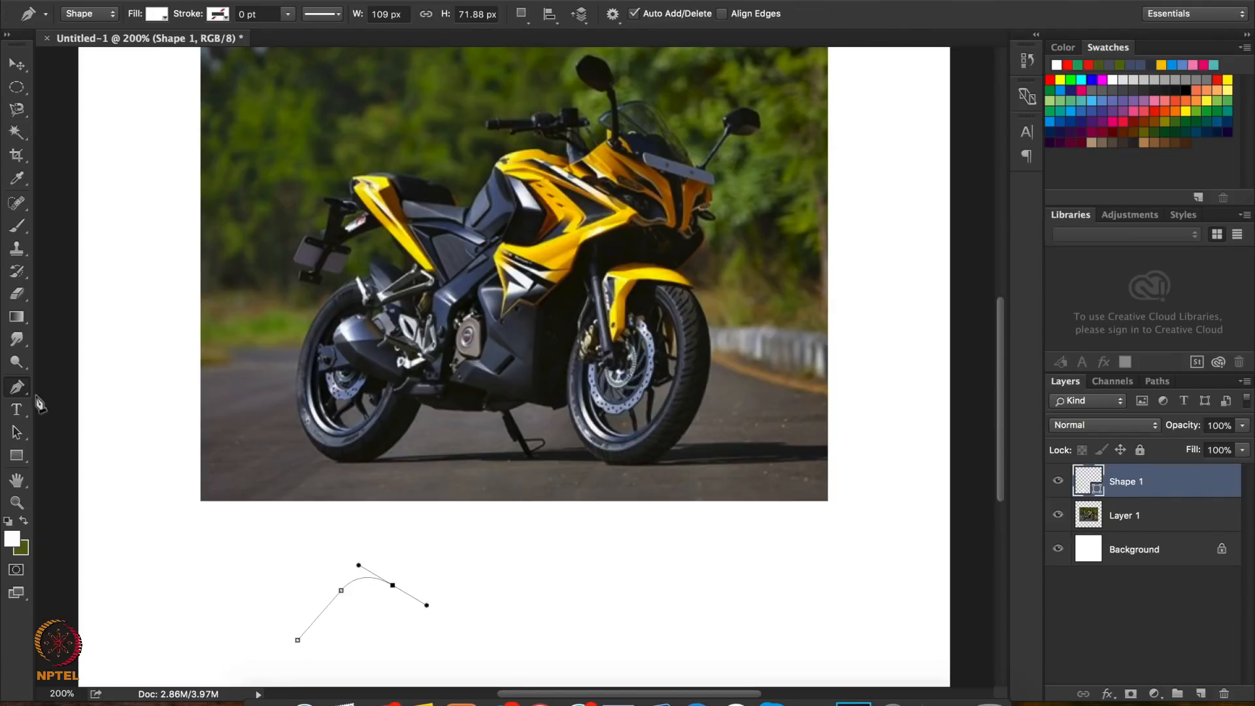
Turn the path's middle anchor point into a smooth curve point with the Convert Point Tool
{"action": "left_click", "coordinate": [17, 386]}
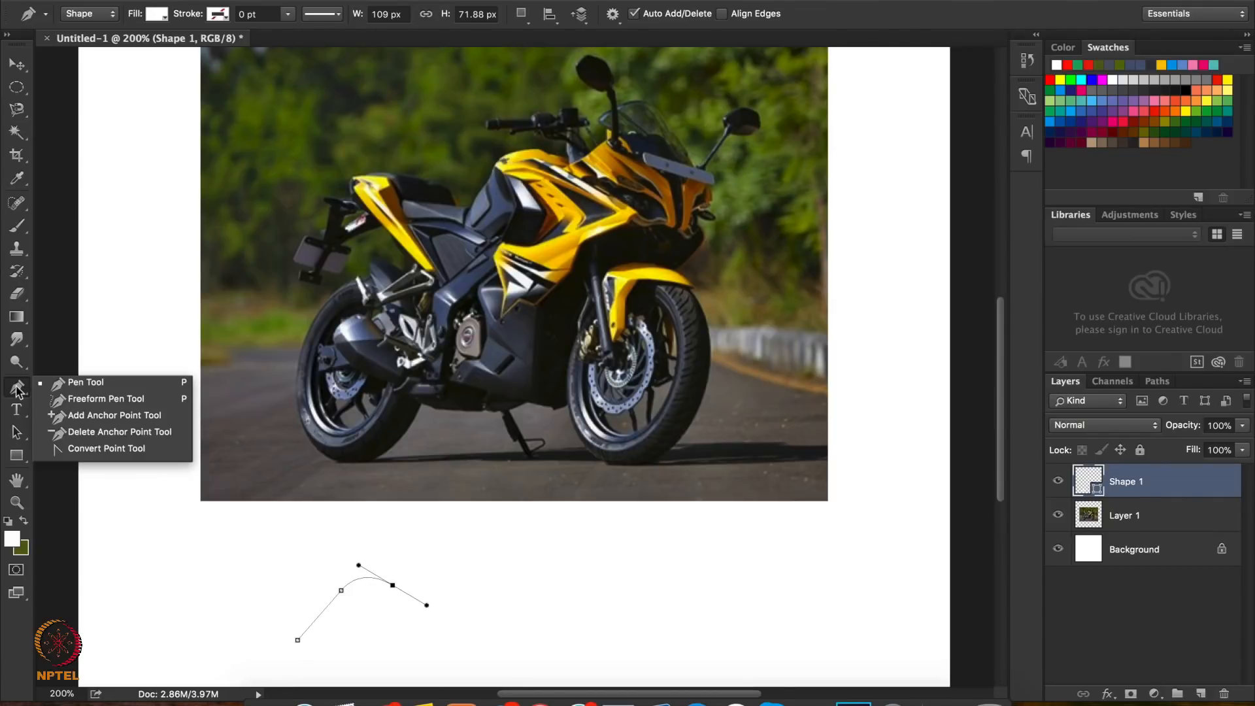
{"action": "left_click", "coordinate": [111, 449]}
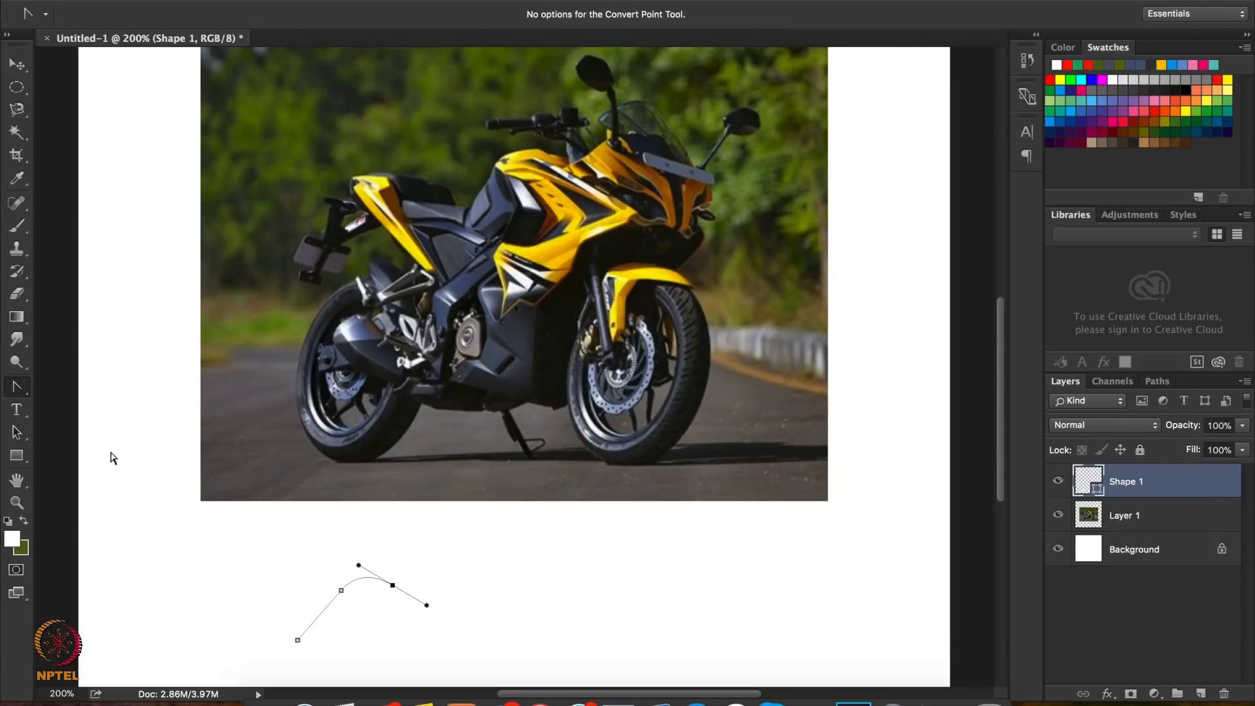
{"action": "left_click", "coordinate": [341, 590]}
{"action": "left_click_drag", "start_coordinate": [341, 591], "coordinate": [398, 591]}
Undo the curved path and its anchor points below the picture
{"action": "key", "text": "alt+super+z"}
{"action": "key", "text": "alt+super+z"}
{"action": "key", "text": "alt+super+z"}
{"action": "key", "text": "alt+super+z"}
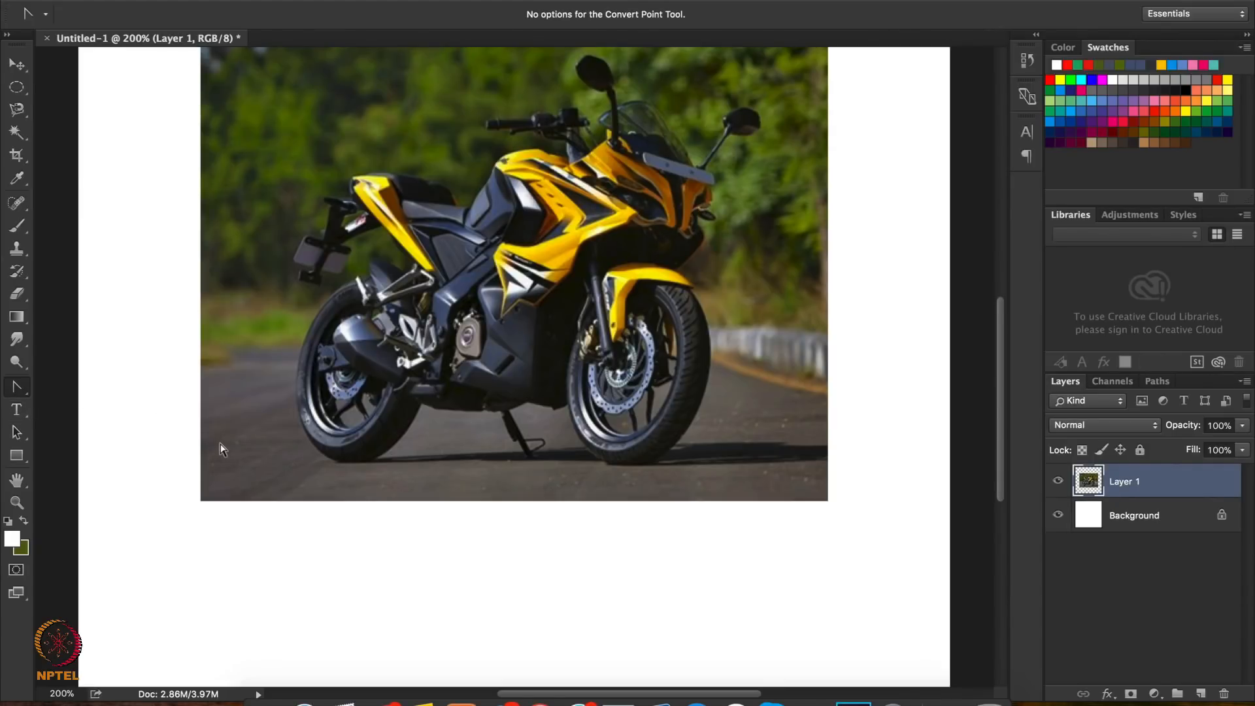
Create a paragraph text box on the white area above the picture at 100% zoom, leaving it empty
{"action": "key", "text": "super+minus"}
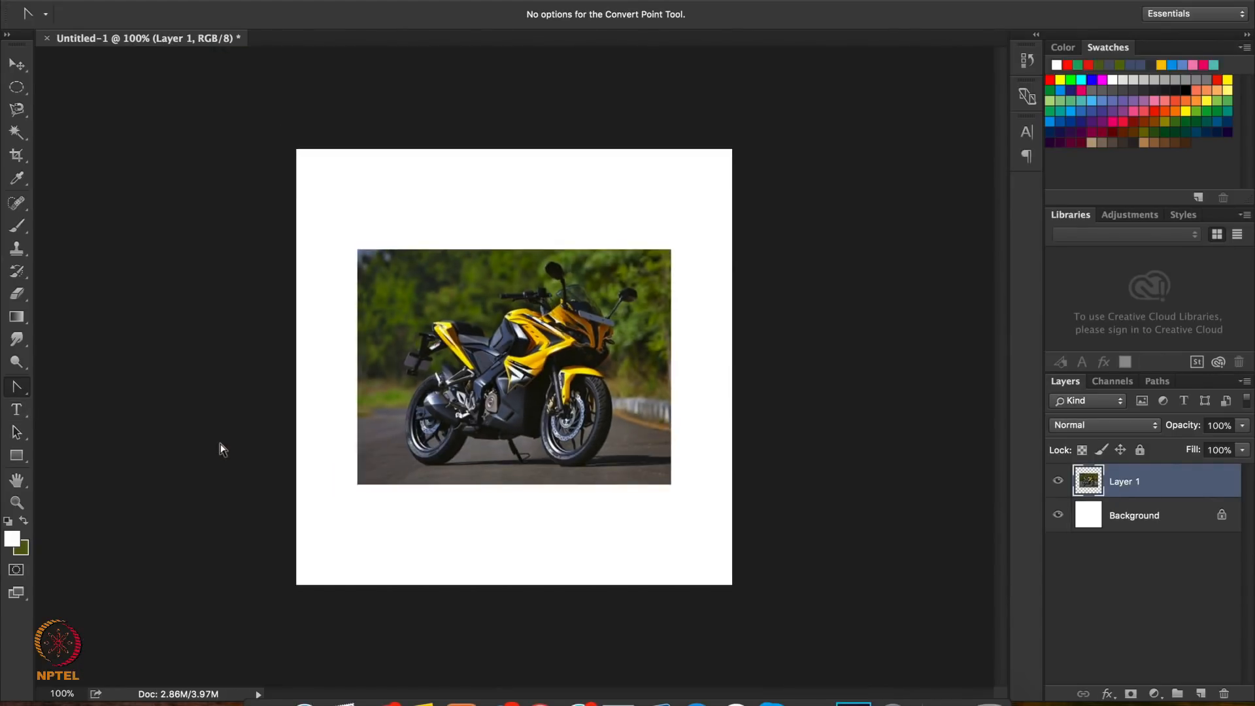
{"action": "left_click", "coordinate": [17, 415]}
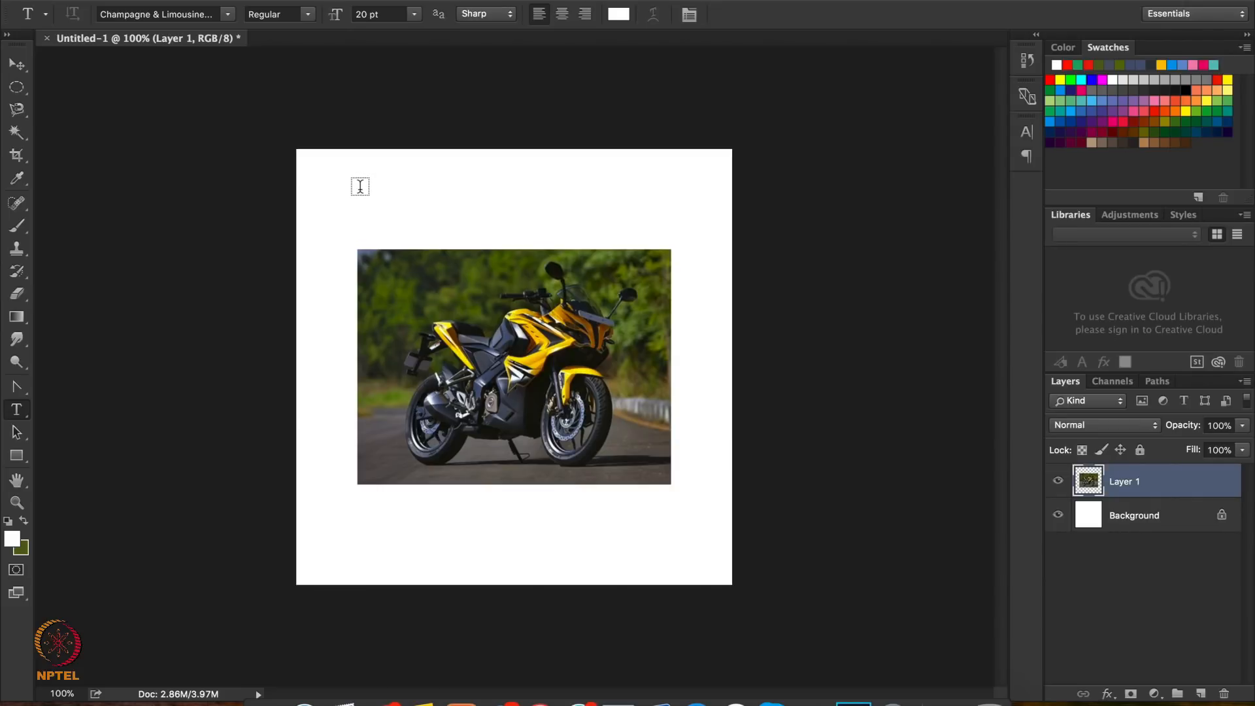
{"action": "left_click_drag", "start_coordinate": [357, 184], "coordinate": [553, 227]}
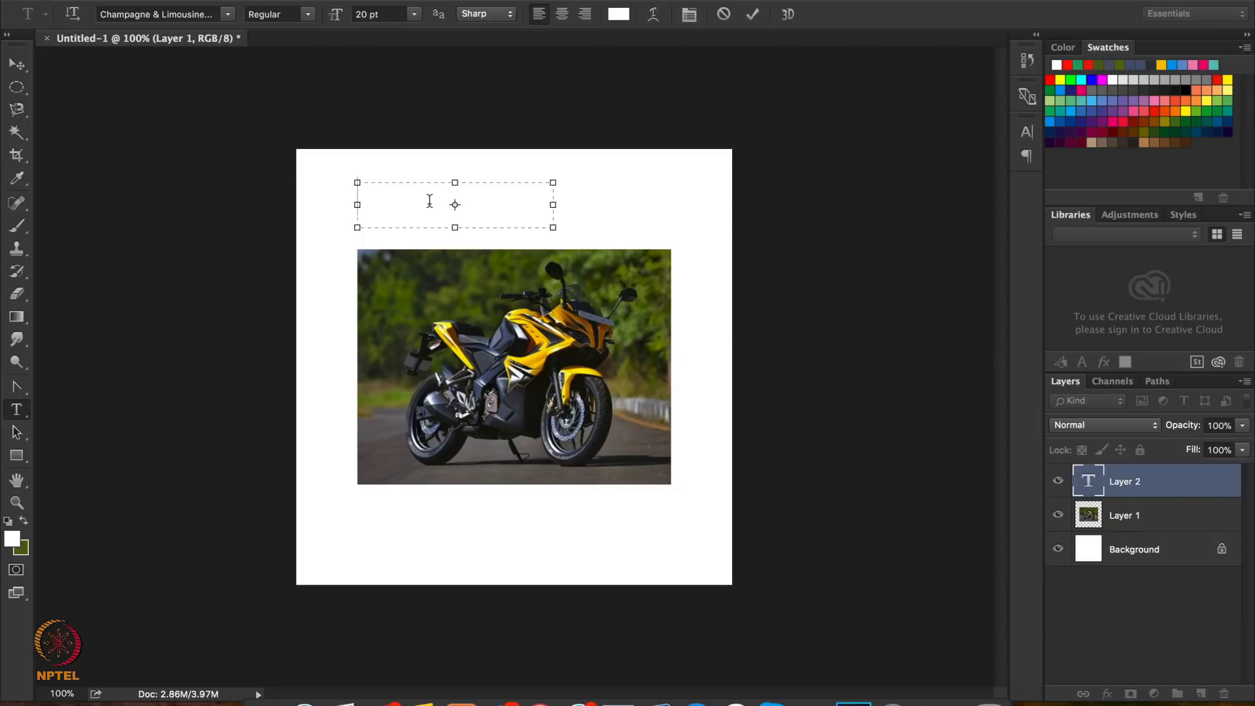
{"action": "type", "text": "Pul"}
{"action": "key", "text": "BackSpace"}
{"action": "key", "text": "BackSpace"}
{"action": "key", "text": "BackSpace"}
Set the text colour to black
{"action": "left_click", "coordinate": [618, 13]}
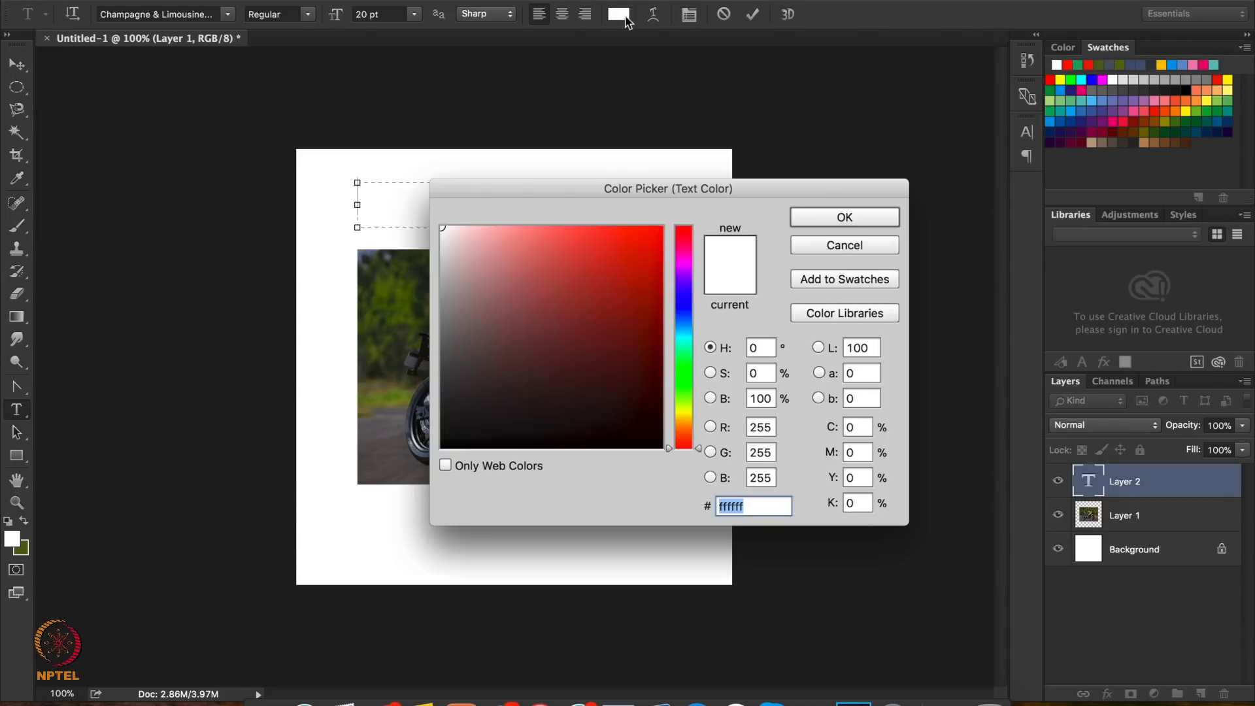
{"action": "left_click_drag", "start_coordinate": [449, 373], "coordinate": [439, 448]}
{"action": "left_click", "coordinate": [844, 215]}
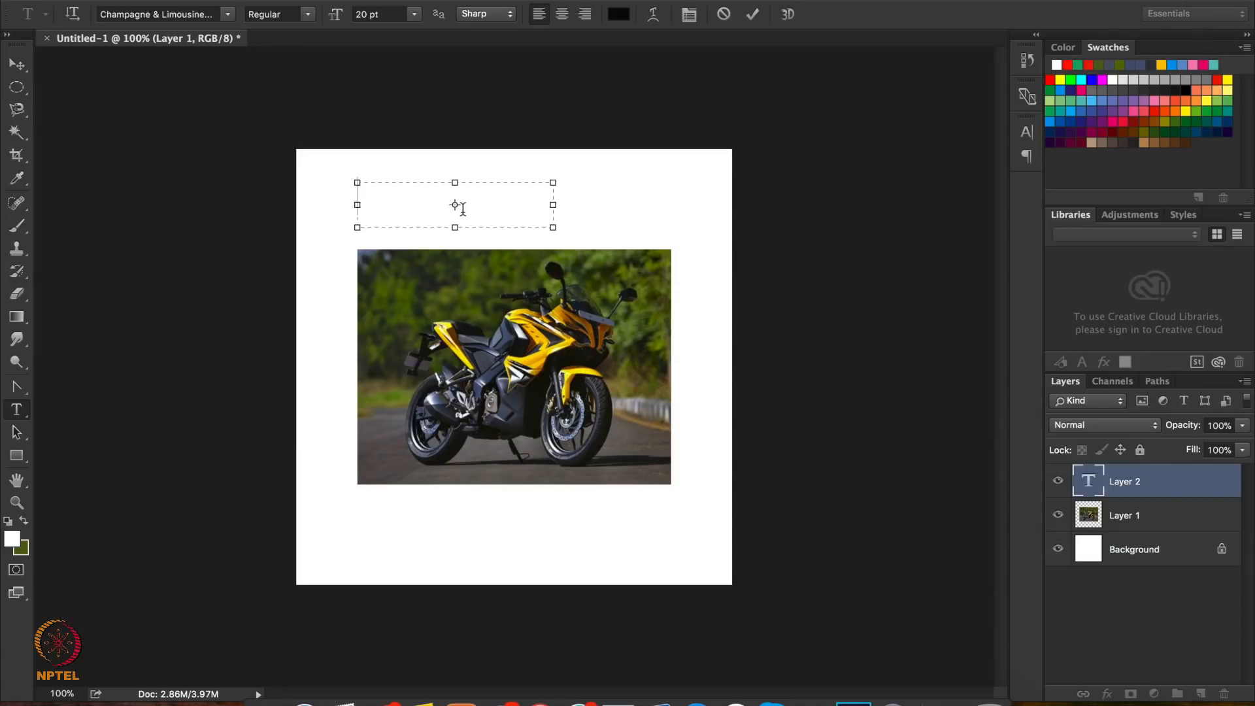
Enter "Hello, Photoshop Users!" with "Users!" on a second line, enlarging the text box to fit
{"action": "type", "text": "Hello, Pho"}
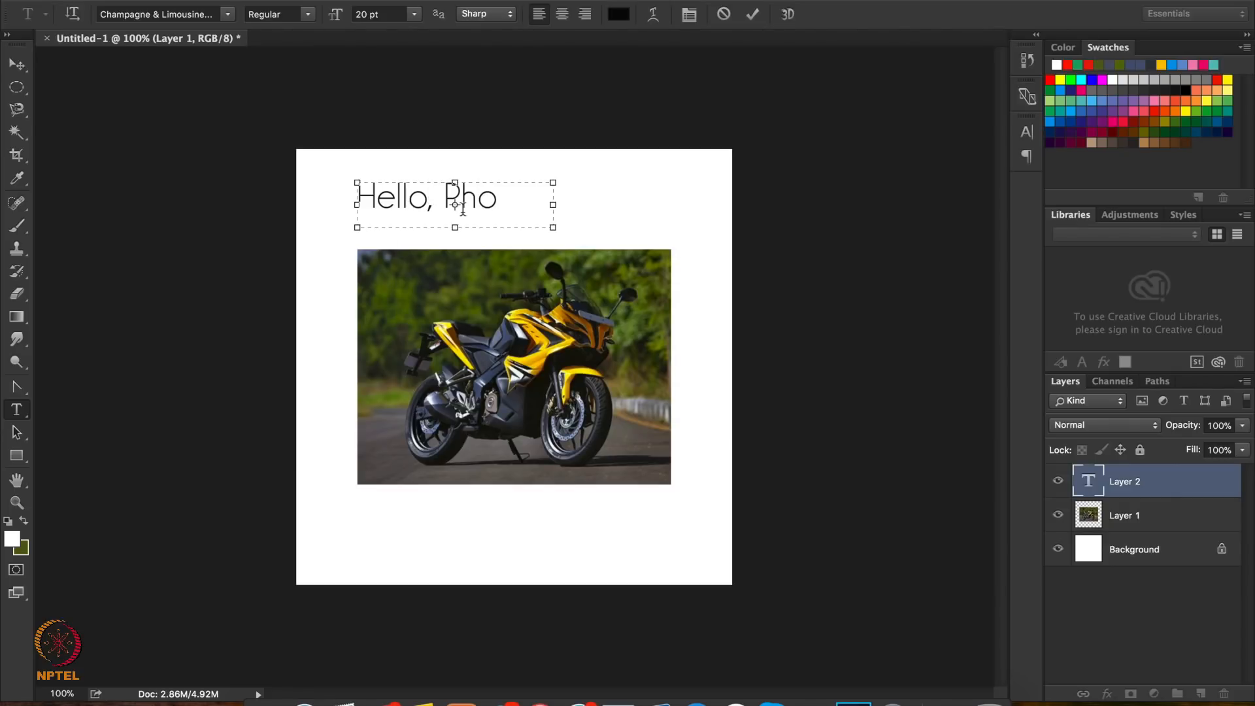
{"action": "type", "text": "to-"}
{"action": "left_click_drag", "start_coordinate": [553, 228], "coordinate": [630, 300]}
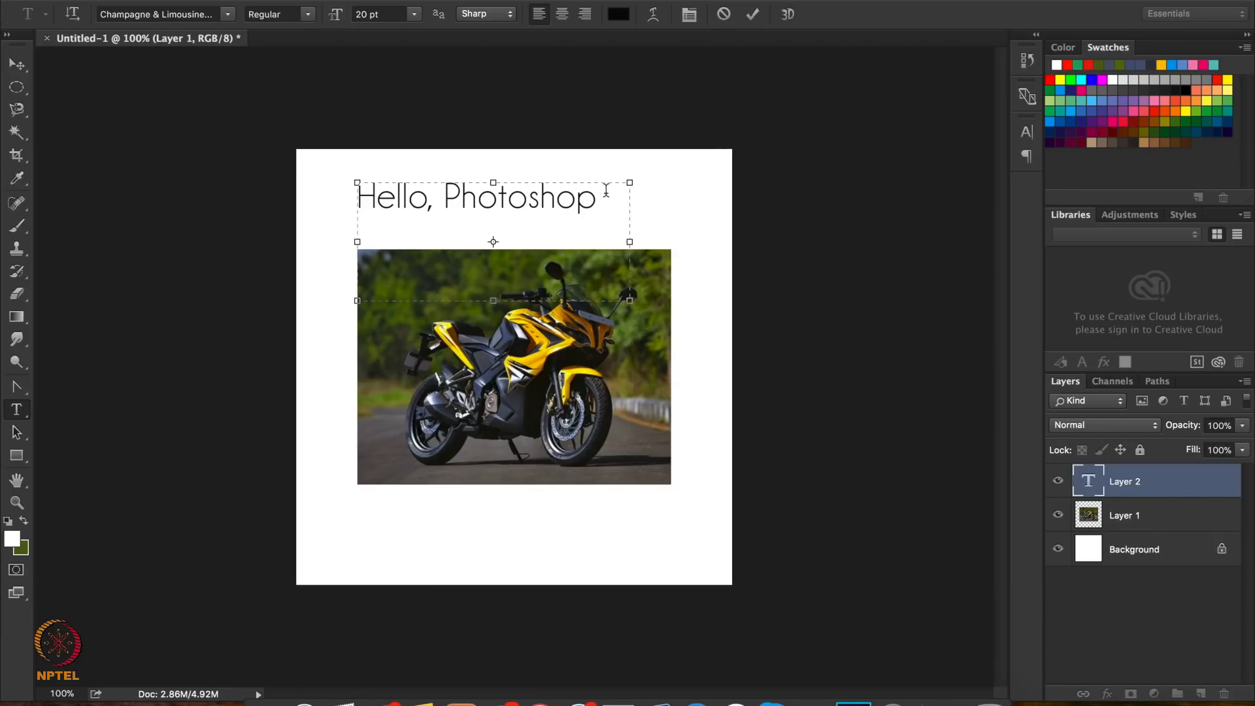
{"action": "key", "text": "Return"}
{"action": "type", "text": "Users!"}
Try a font size of 10 pt on the whole text, finishing with 14 pt
{"action": "key", "text": "ctrl+a"}
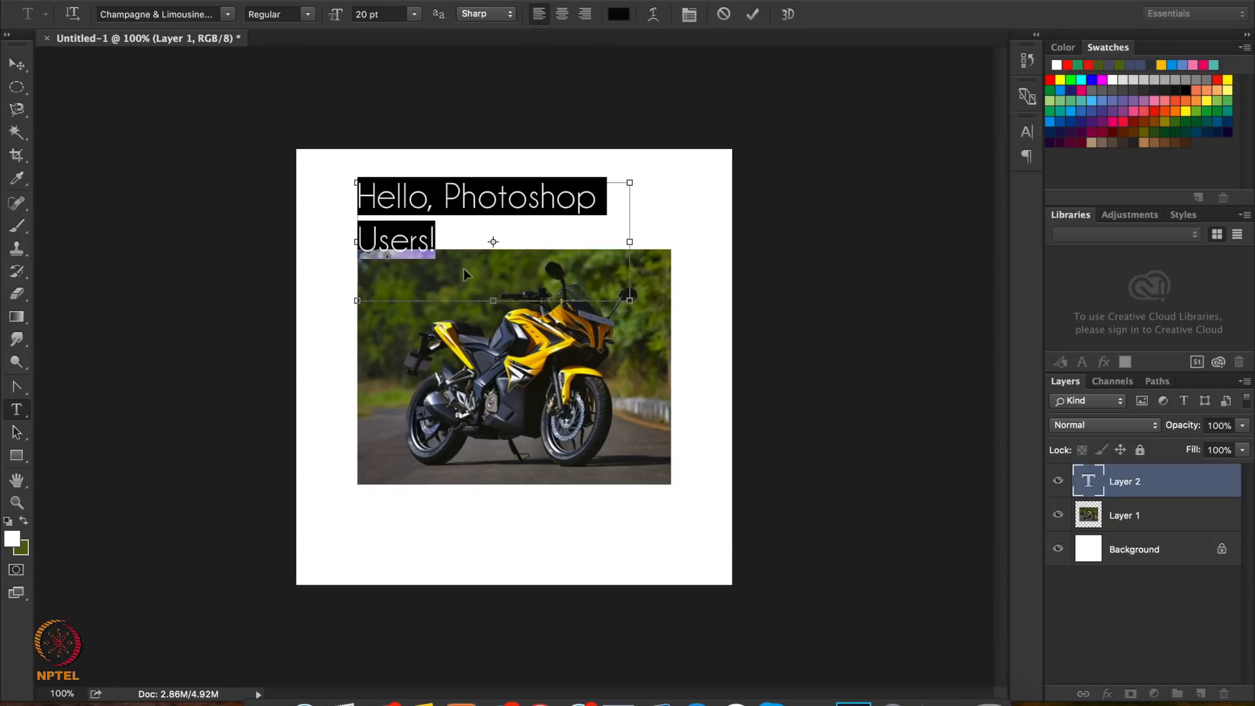
{"action": "left_click", "coordinate": [1027, 135]}
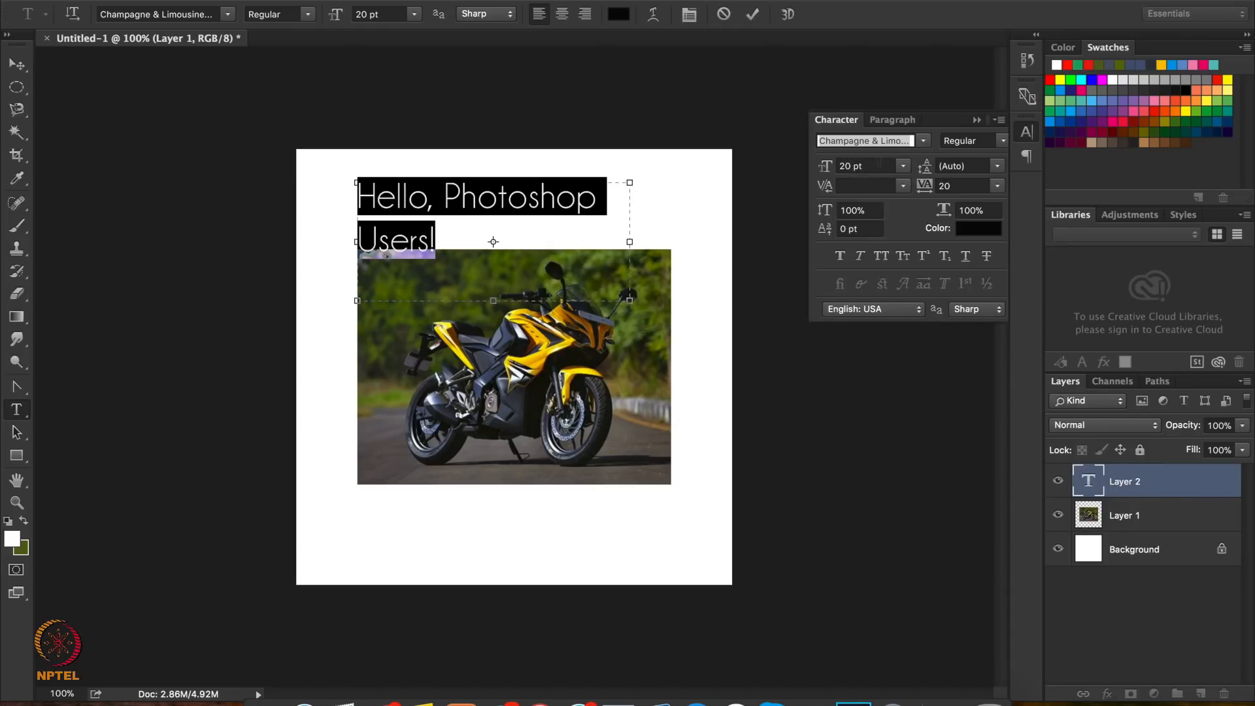
{"action": "left_click", "coordinate": [902, 166]}
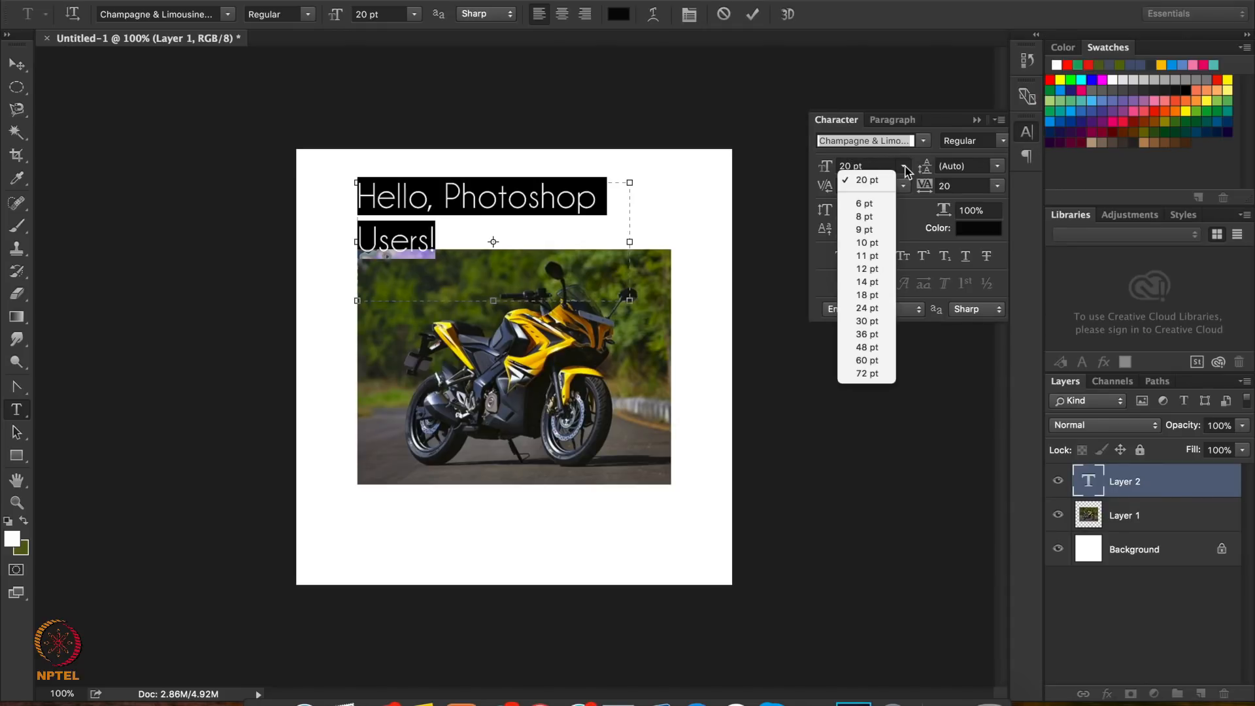
{"action": "left_click", "coordinate": [877, 243]}
{"action": "left_click", "coordinate": [904, 166]}
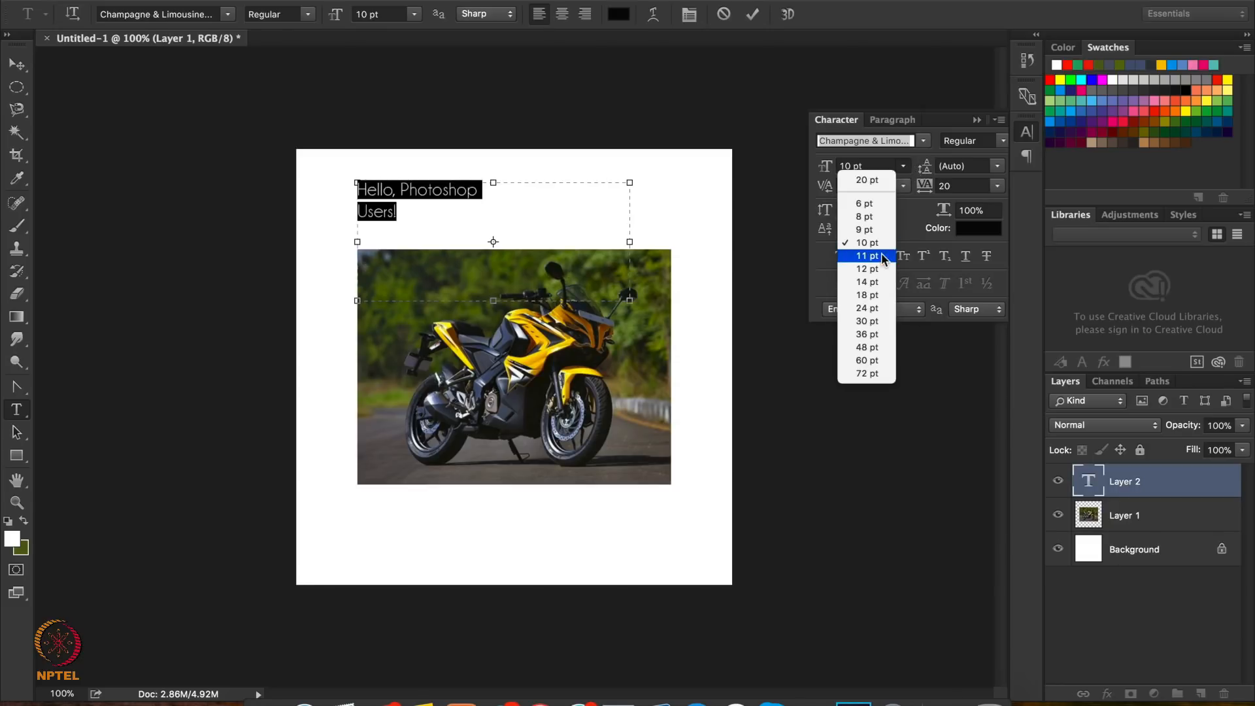
{"action": "left_click", "coordinate": [868, 282]}
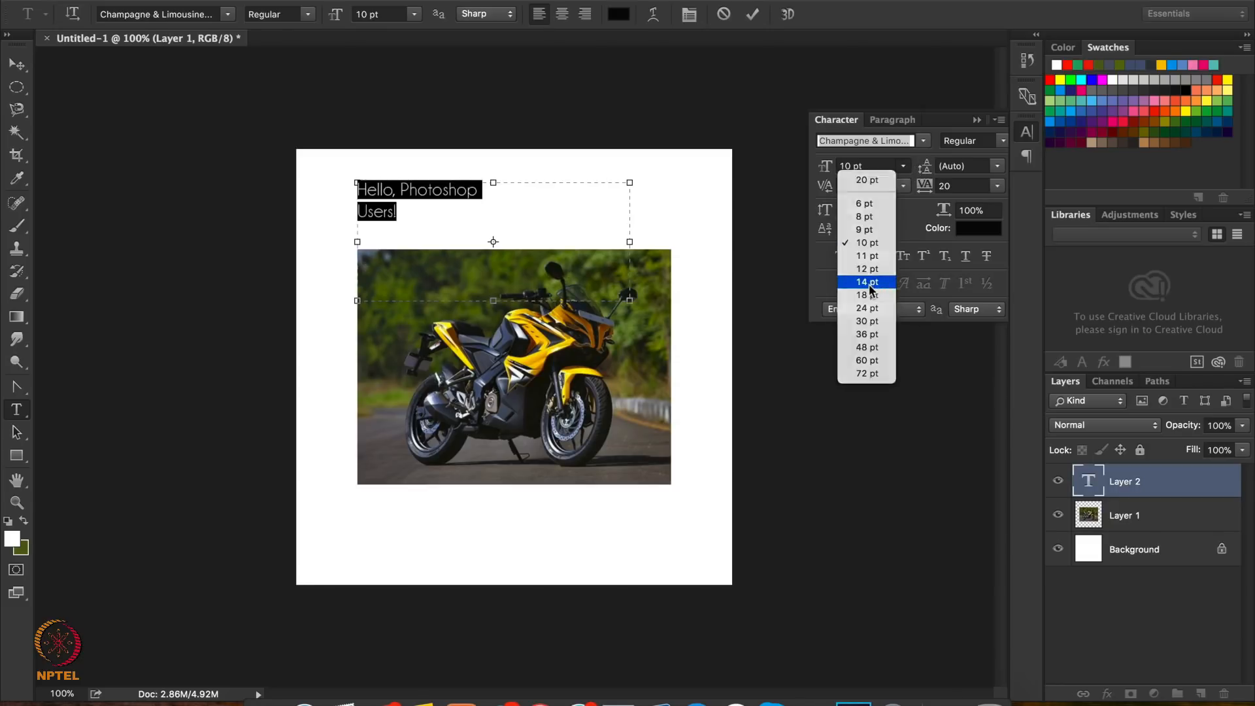
Try line spacings of 18 pt and 48 pt on the text, finishing with 9 pt
{"action": "left_click", "coordinate": [998, 166]}
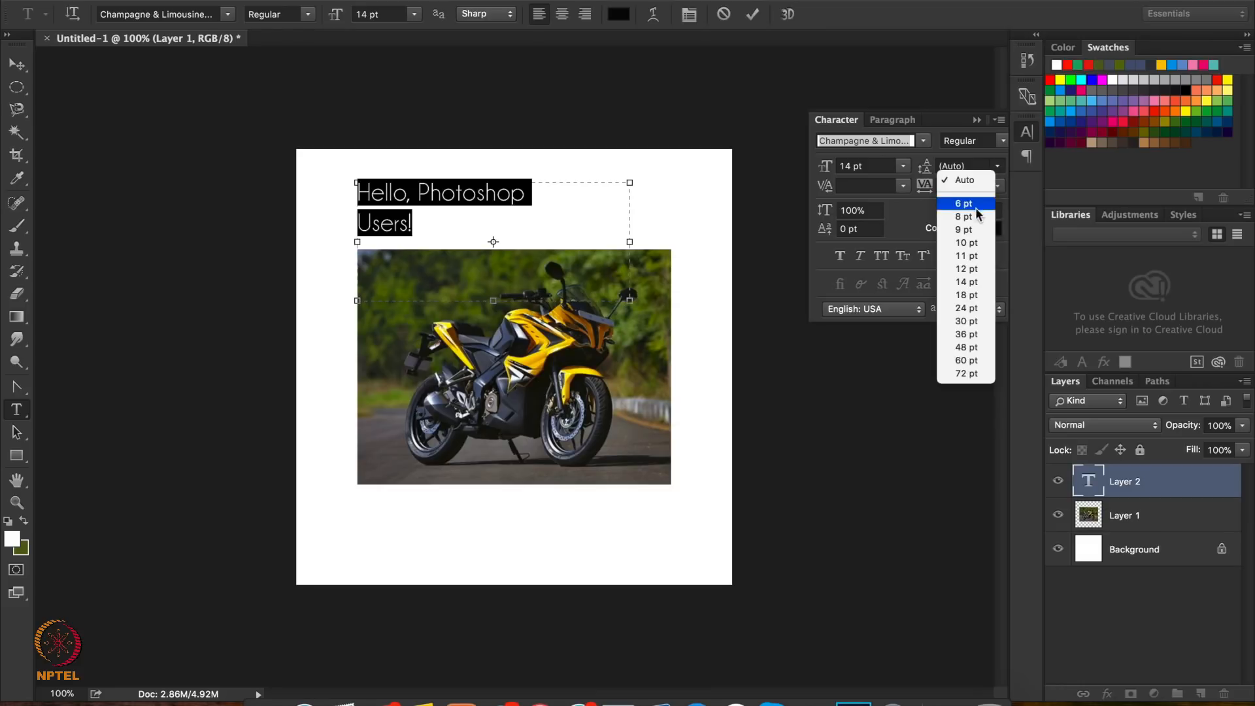
{"action": "left_click", "coordinate": [965, 295]}
{"action": "left_click", "coordinate": [998, 166]}
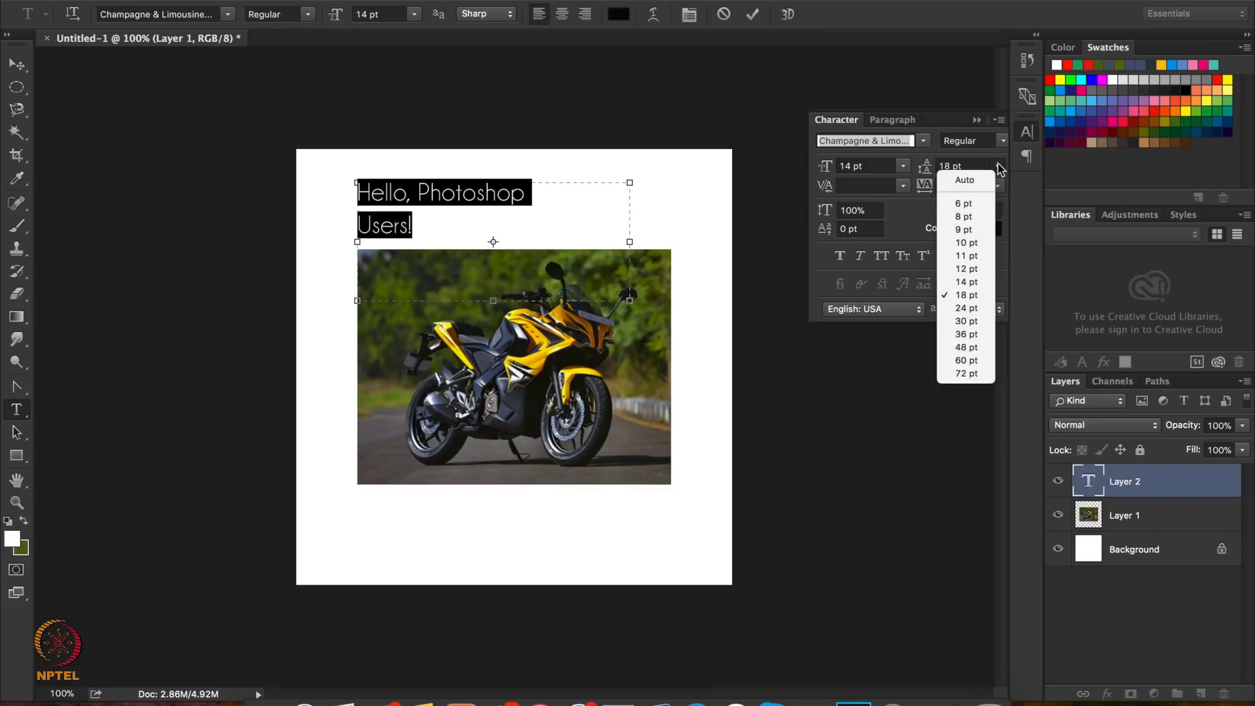
{"action": "left_click", "coordinate": [967, 352]}
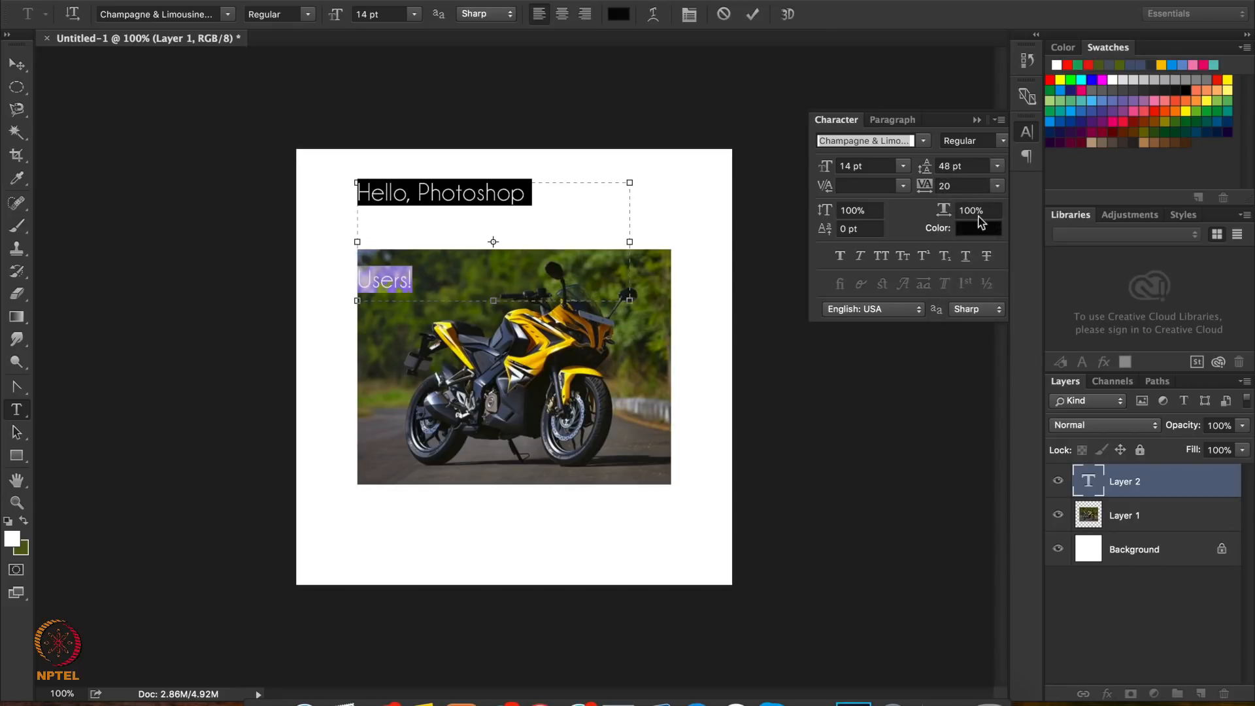
{"action": "left_click", "coordinate": [998, 166]}
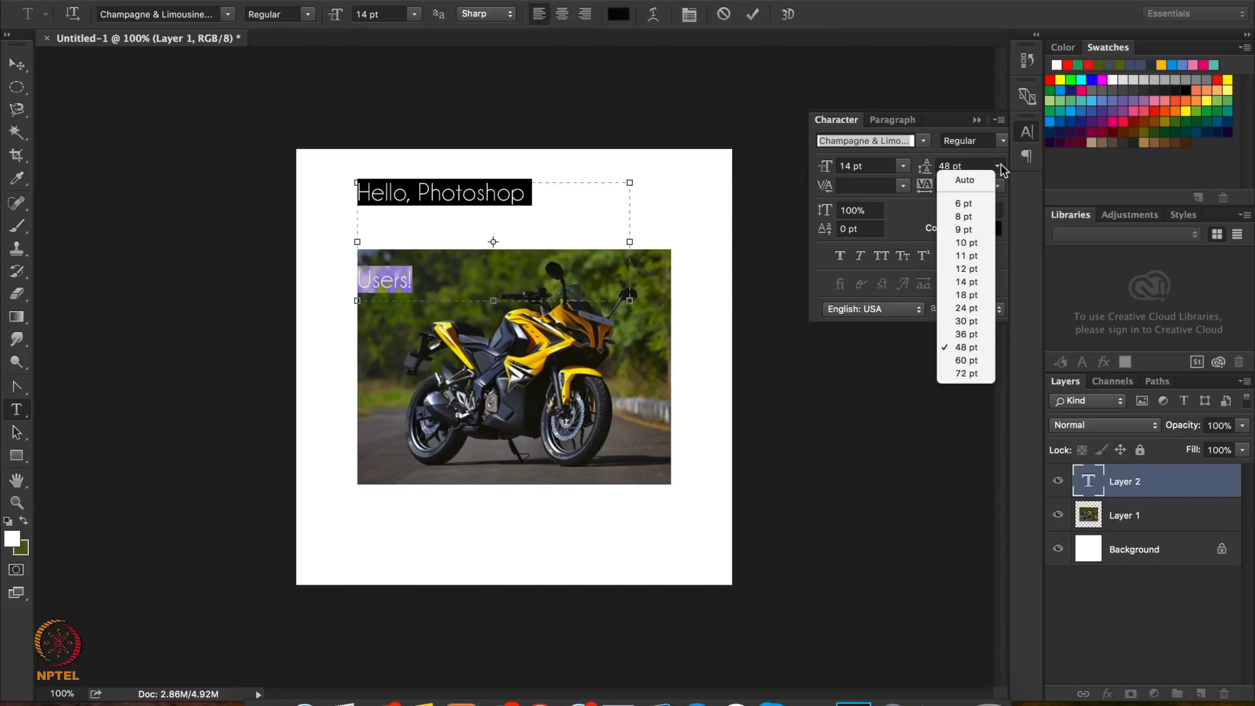
{"action": "left_click", "coordinate": [969, 230]}
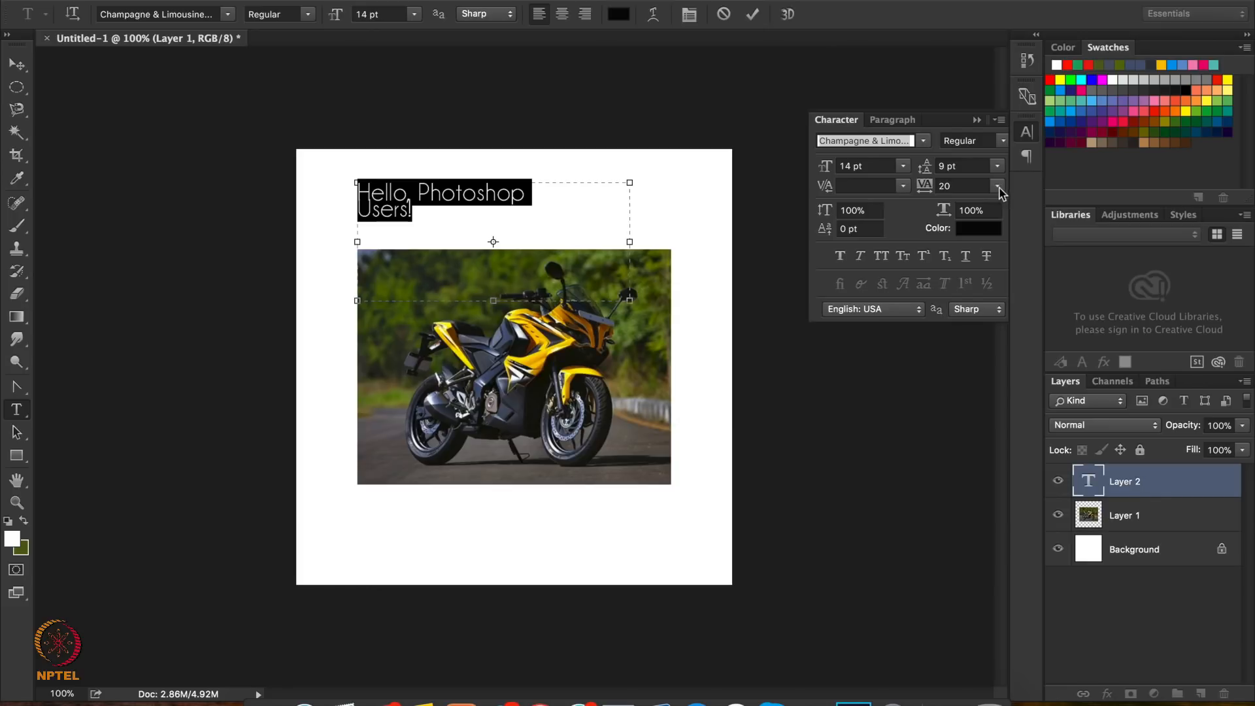
Widen the text's letter tracking to 50 and finally to 100
{"action": "left_click", "coordinate": [997, 187]}
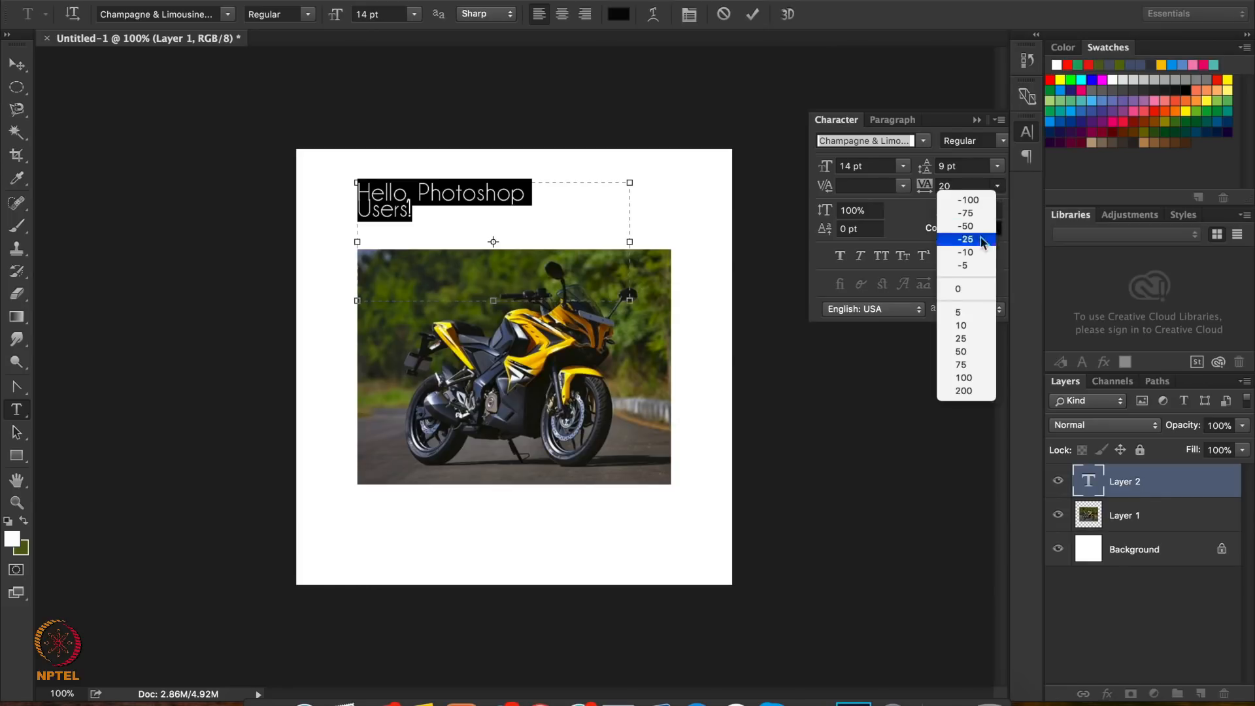
{"action": "left_click", "coordinate": [960, 351]}
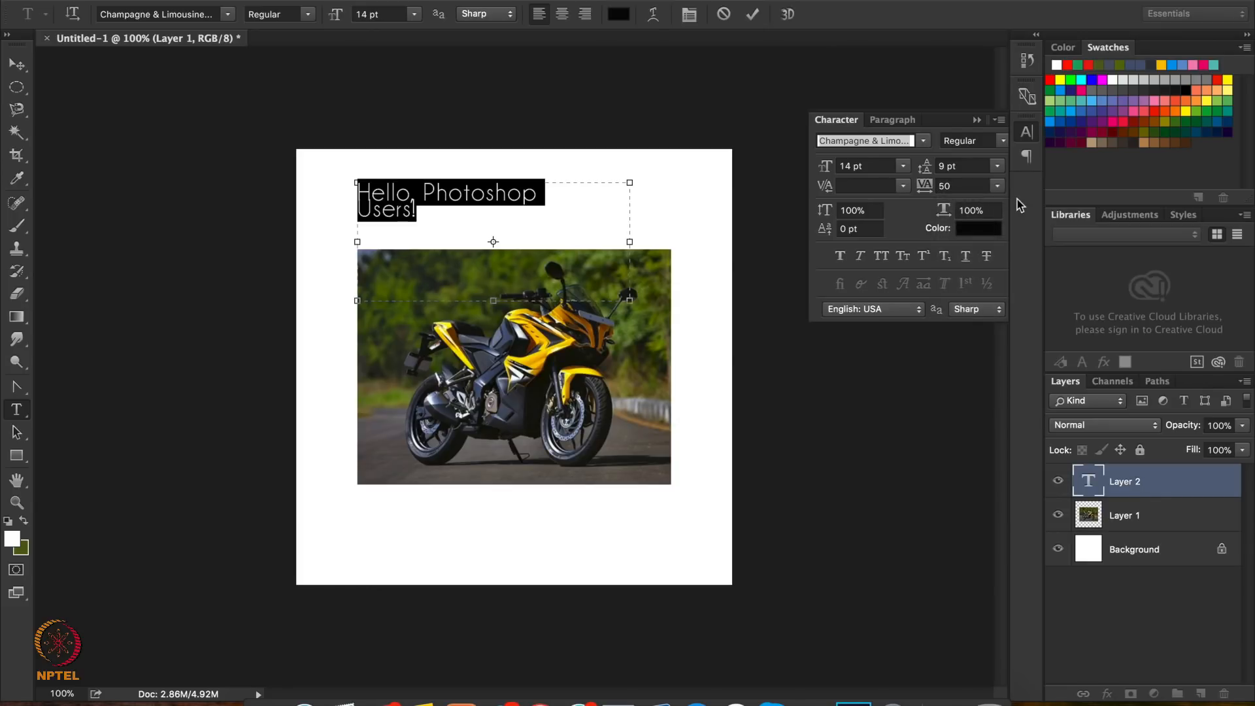
{"action": "left_click", "coordinate": [997, 189]}
{"action": "left_click", "coordinate": [963, 377]}
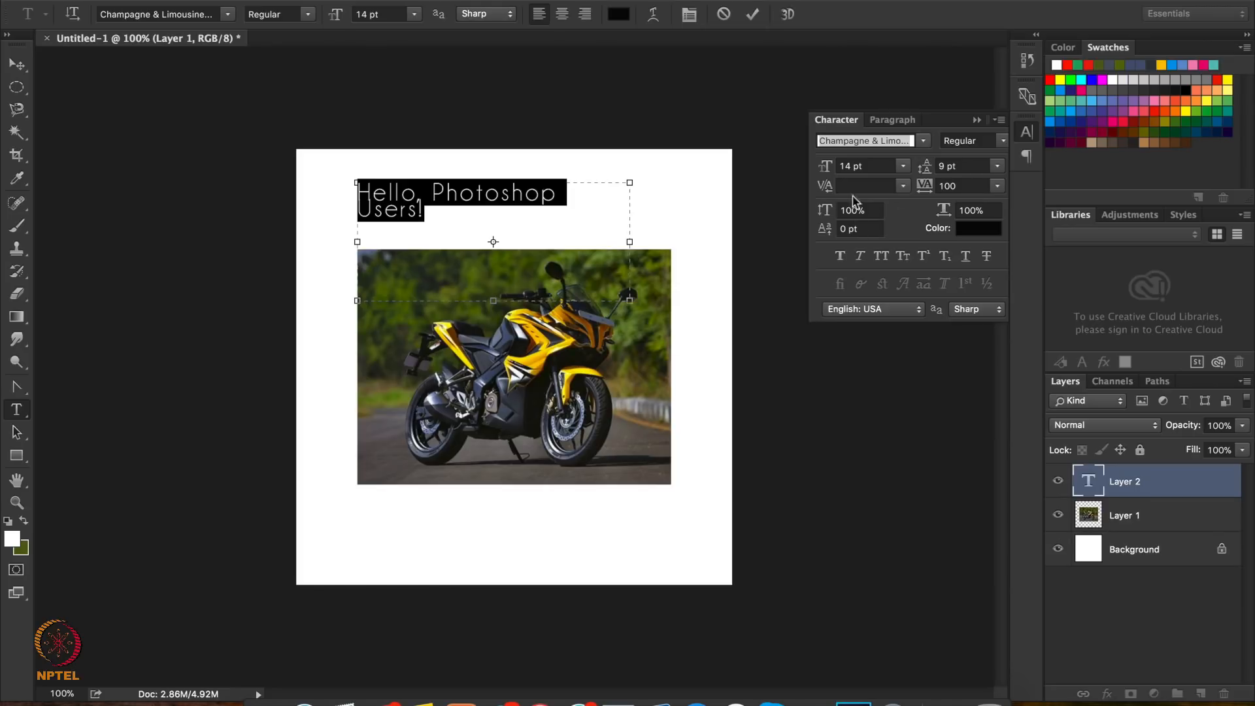
Try faux italic, strikethrough, underline and all caps on the text, turning each style off again
{"action": "left_click", "coordinate": [861, 256]}
{"action": "left_click", "coordinate": [861, 256]}
{"action": "left_click", "coordinate": [985, 256]}
{"action": "left_click", "coordinate": [983, 256]}
{"action": "left_click", "coordinate": [965, 256]}
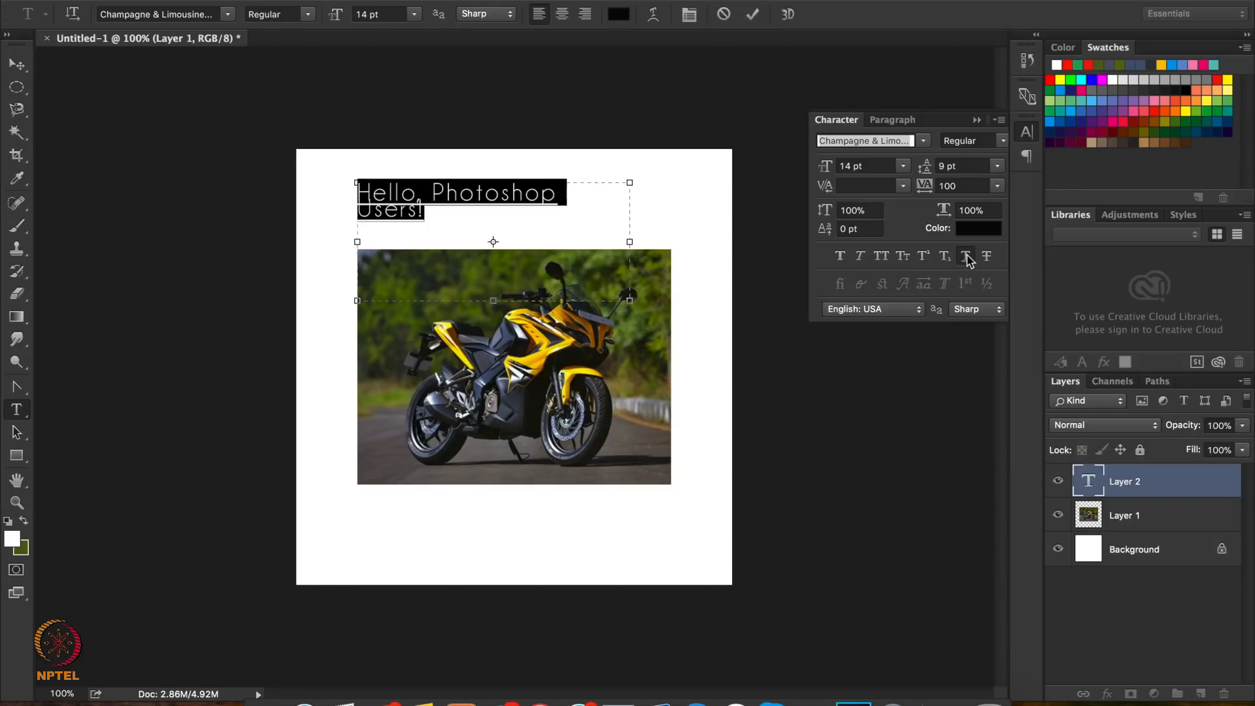
{"action": "left_click", "coordinate": [881, 257]}
{"action": "left_click", "coordinate": [880, 257]}
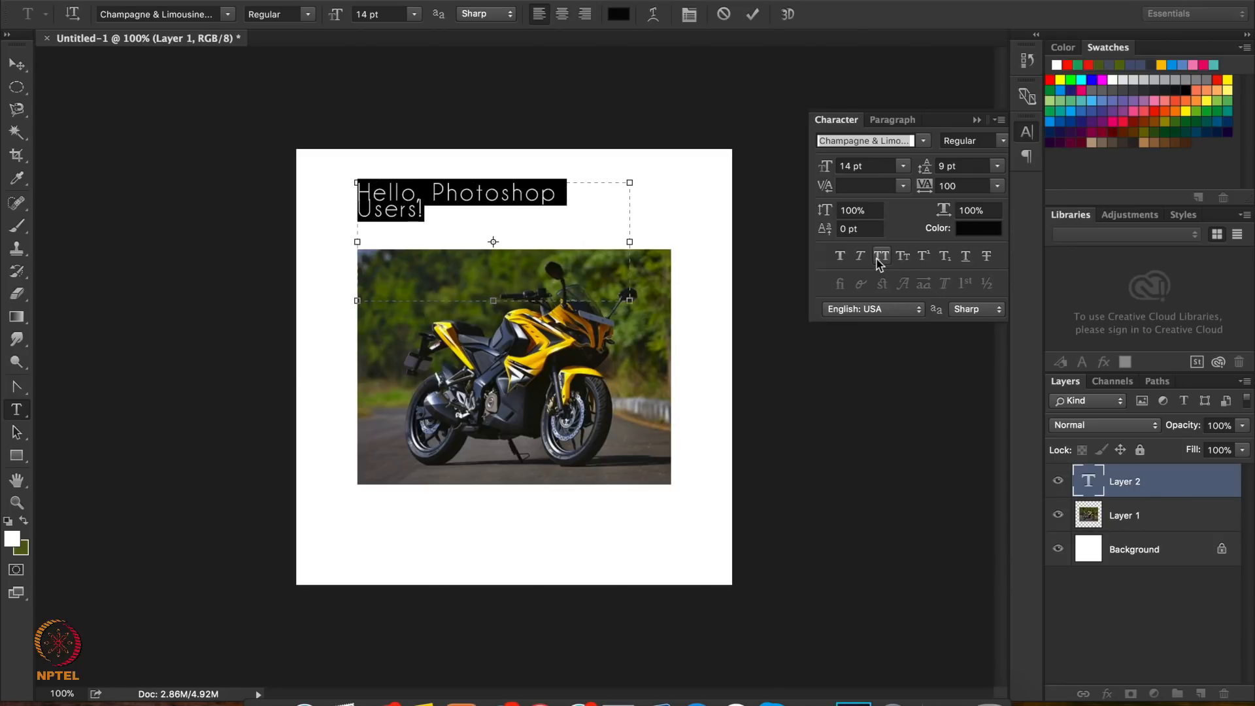
Keep English: USA as the text language and change the font to Century Gothic Regular
{"action": "left_click", "coordinate": [869, 311]}
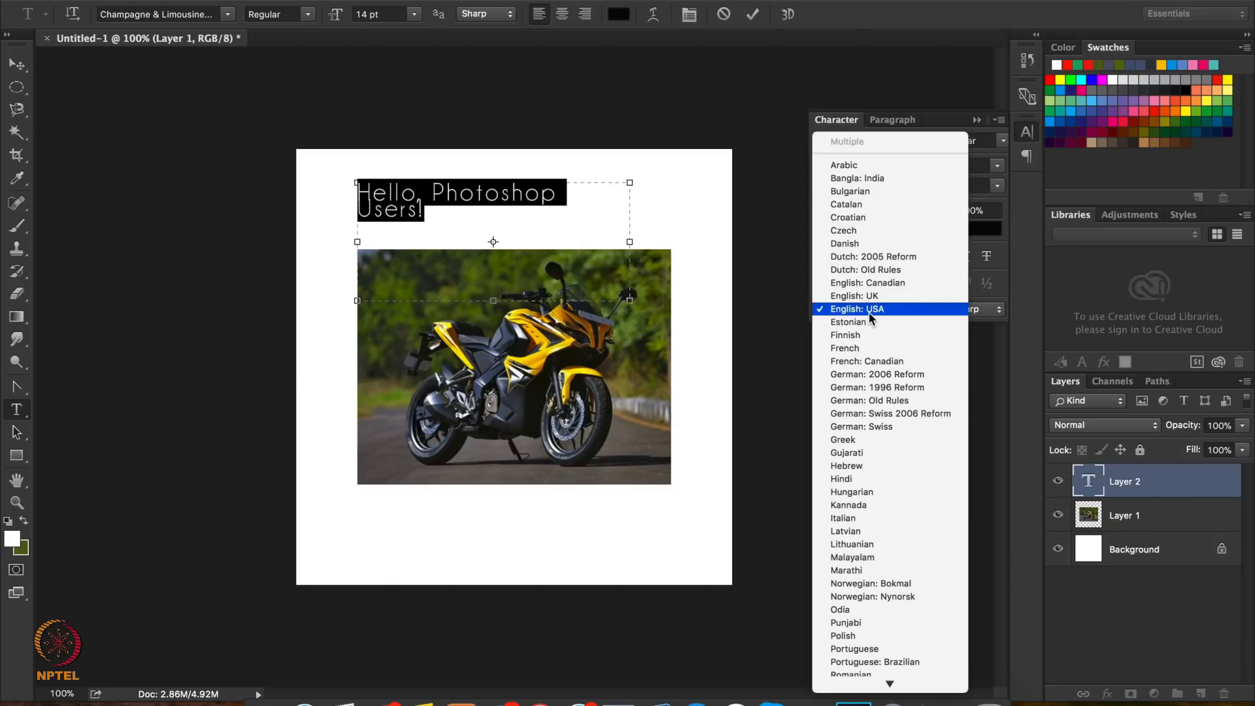
{"action": "left_click", "coordinate": [869, 312]}
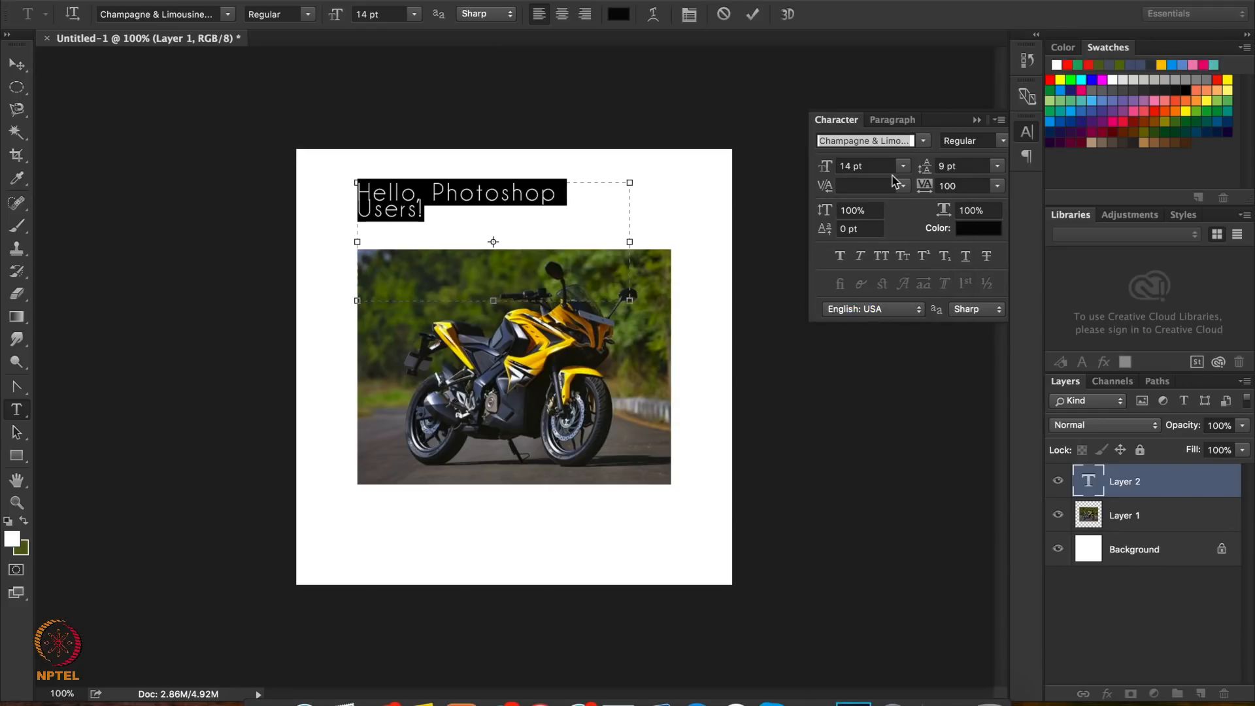
{"action": "left_click", "coordinate": [923, 140]}
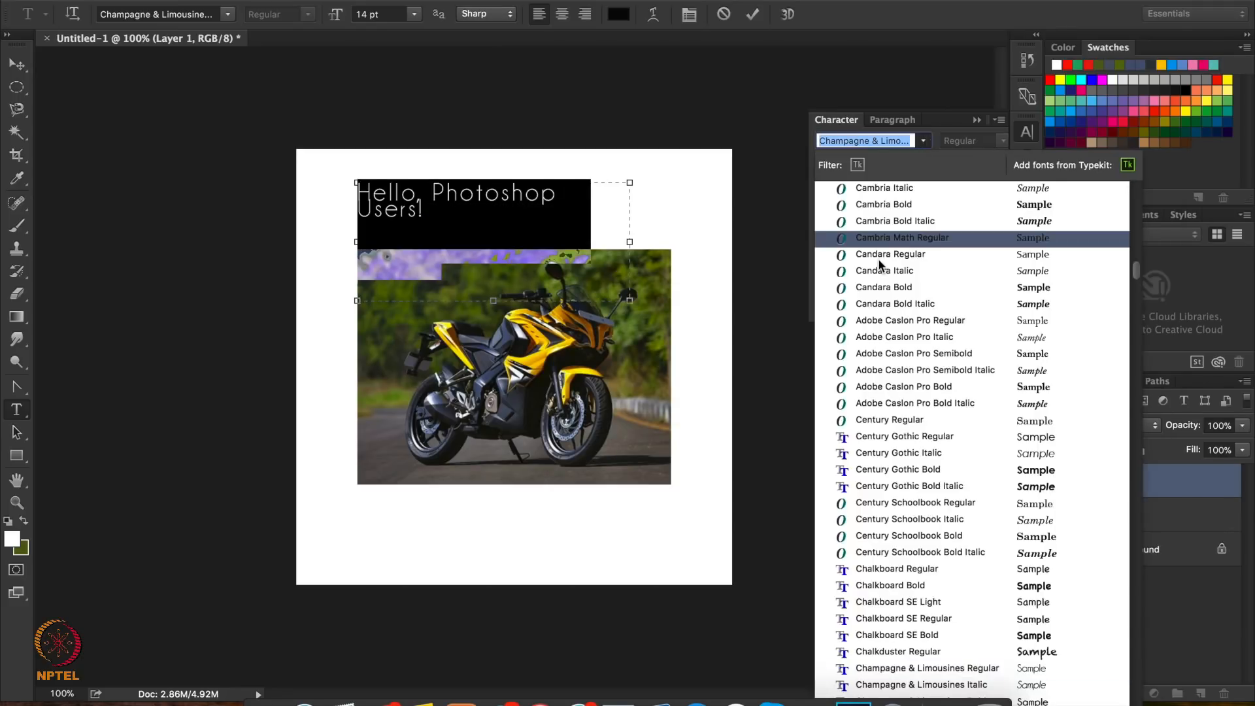
{"action": "left_click", "coordinate": [875, 440]}
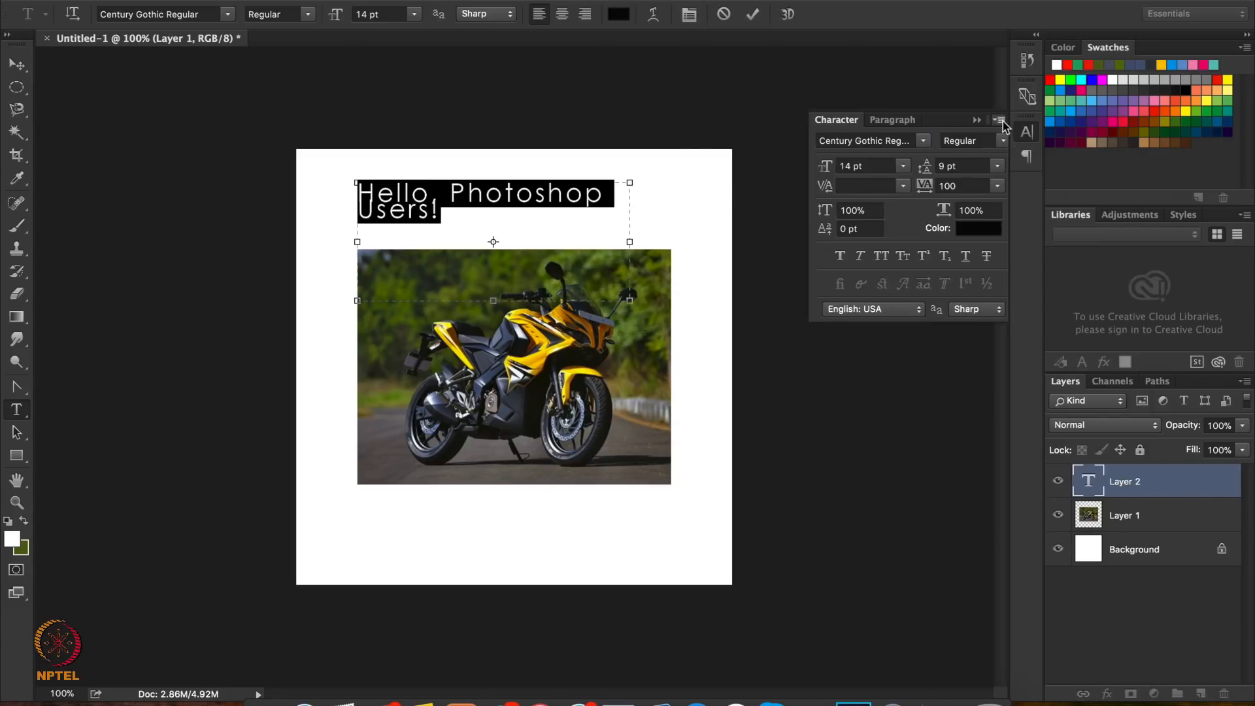
{"action": "left_click", "coordinate": [1025, 135]}
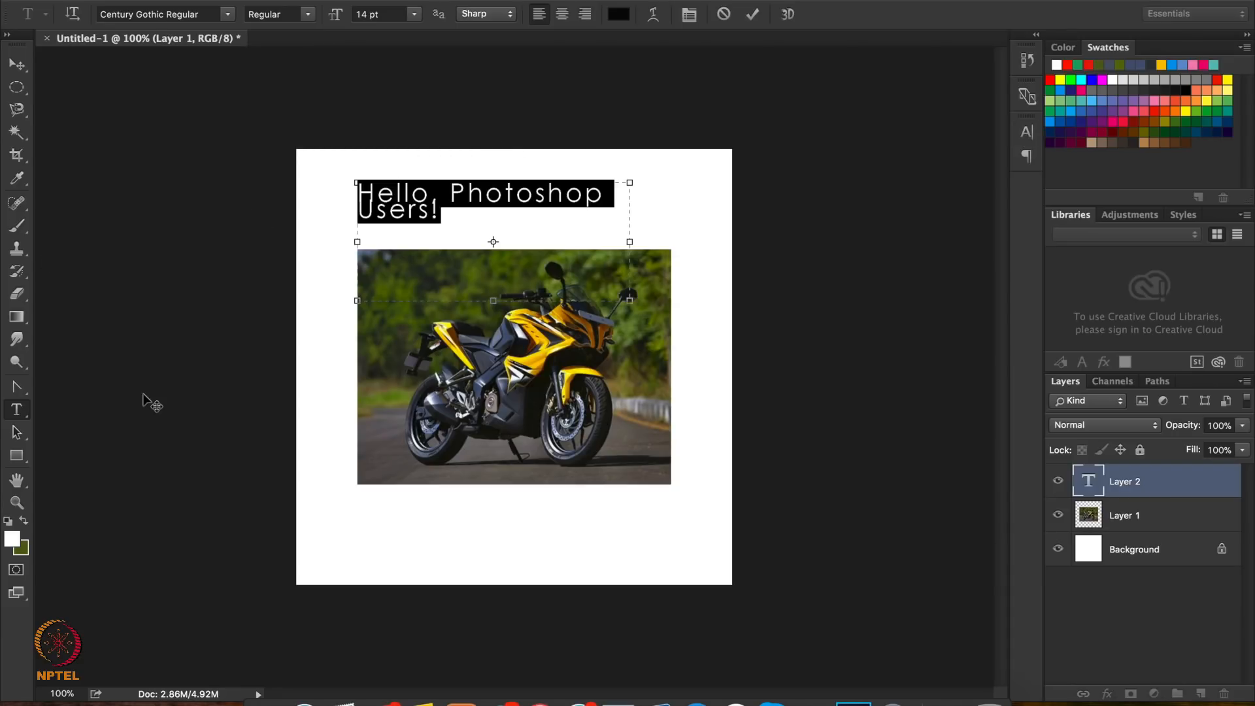
Commit the "Hello, Photoshop Users!" text and delete its layer
{"action": "left_click", "coordinate": [16, 64]}
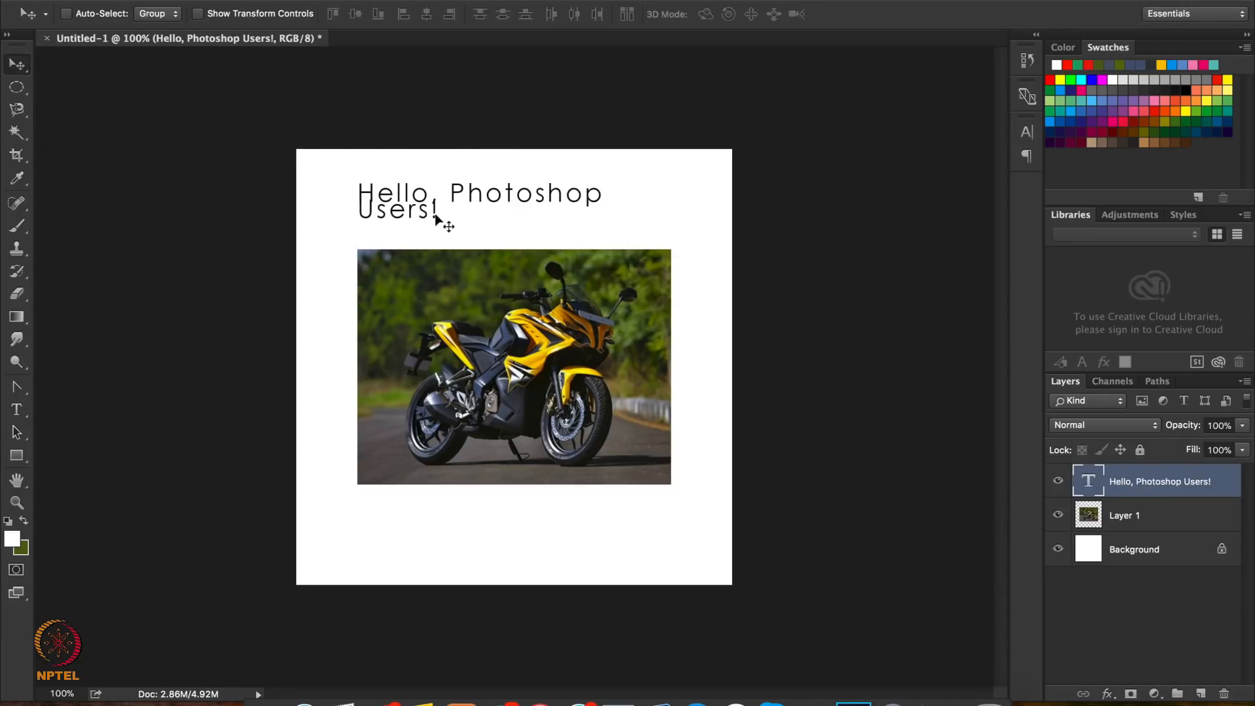
{"action": "key", "text": "BackSpace"}
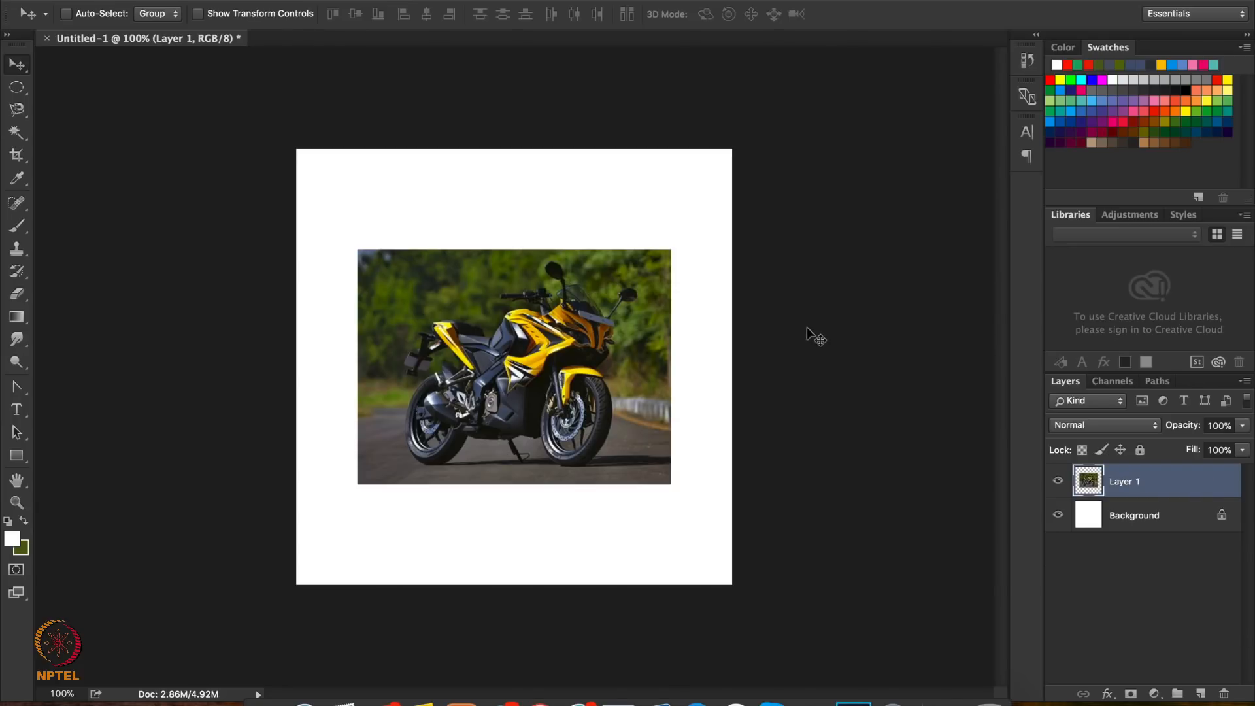